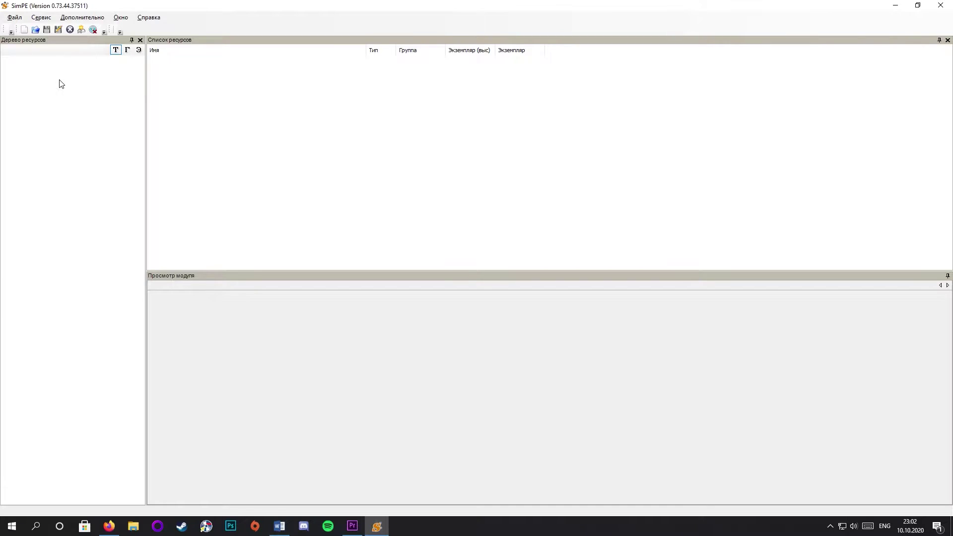
Open Sims08.package from the Free Time TSData\Res\3D folder
left_click(35, 29)
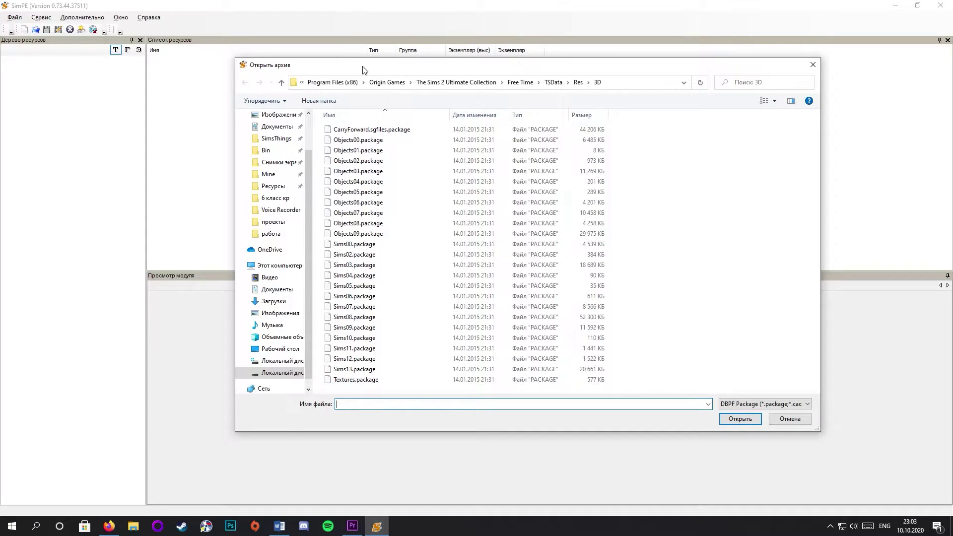
scroll(245, 199, "down", 1)
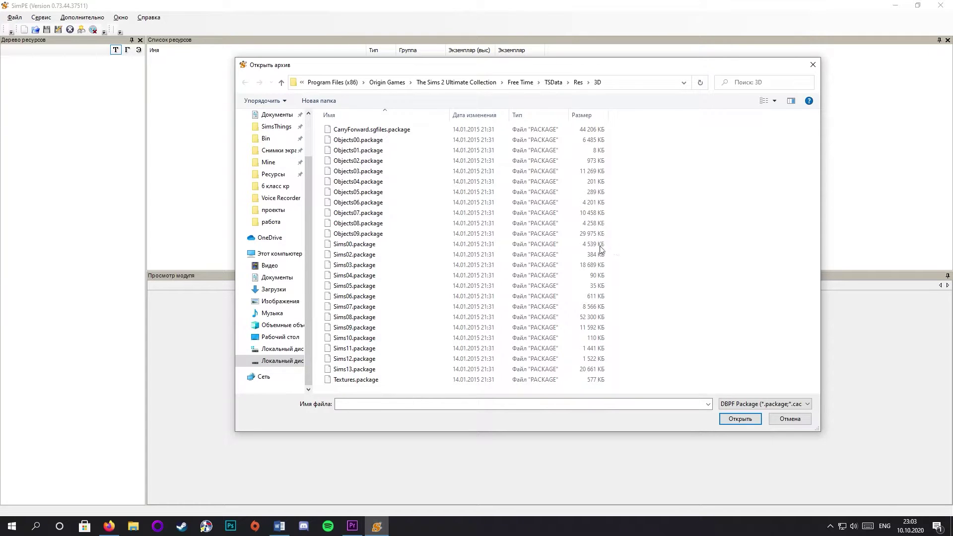
left_click(351, 245)
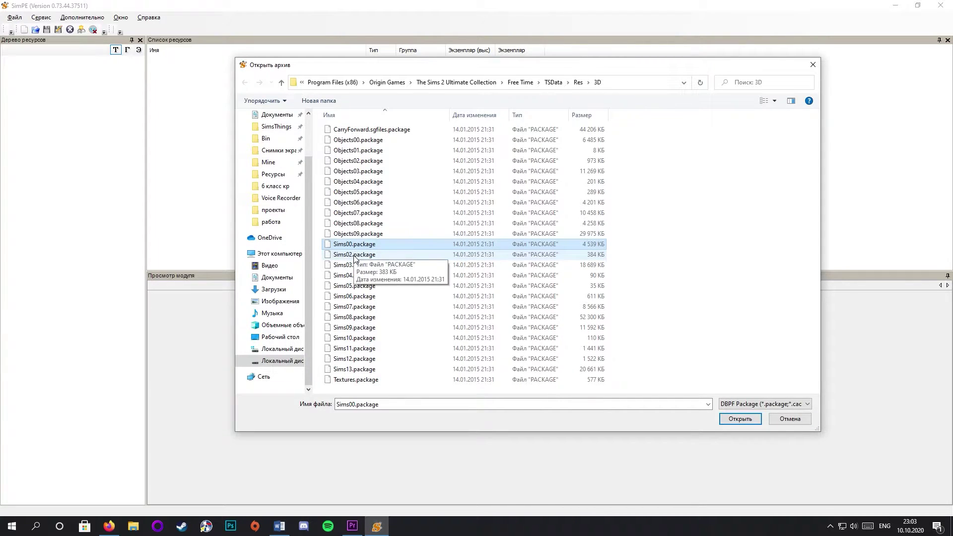
left_click(356, 267)
left_click(359, 275)
left_click(360, 285)
left_click(362, 296)
left_click(364, 307)
left_click(365, 317)
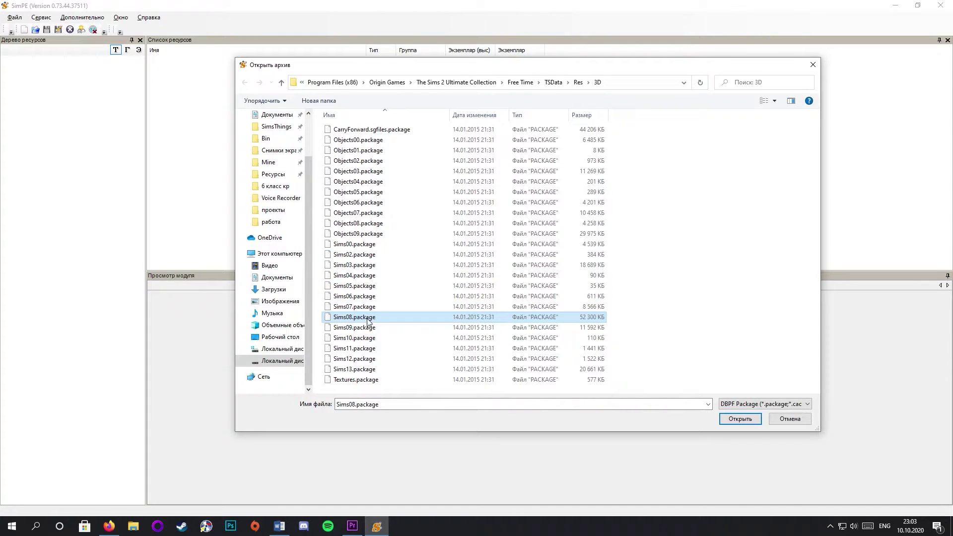
double_click(365, 318)
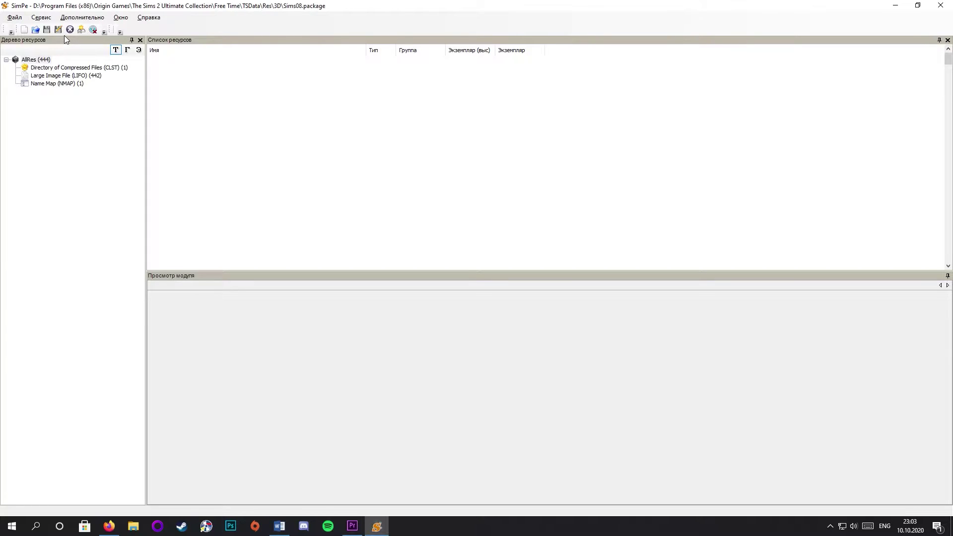
List the Large Image File resources and examine the afbodybohemian-blackskirt0_lifo texture from top to bottom
left_click(86, 78)
left_click(187, 61)
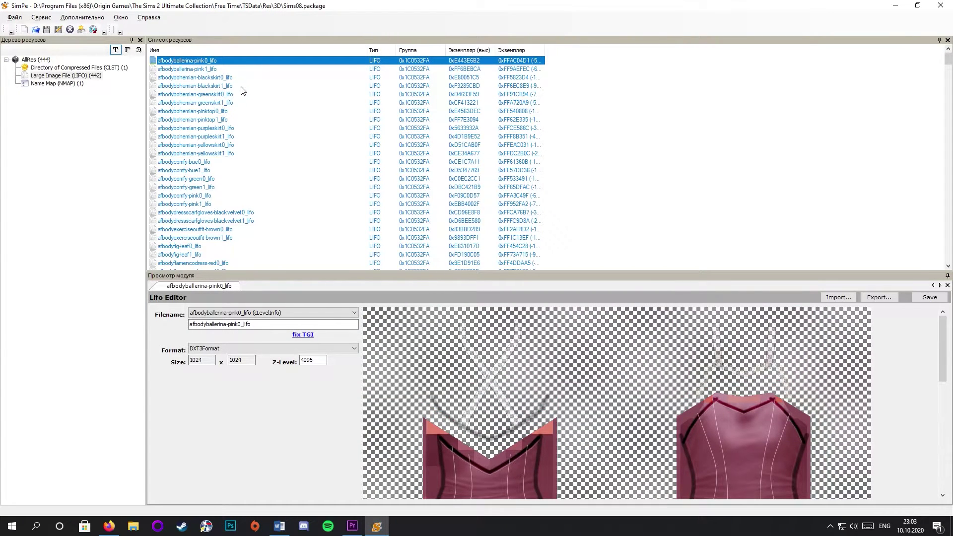
left_click(230, 78)
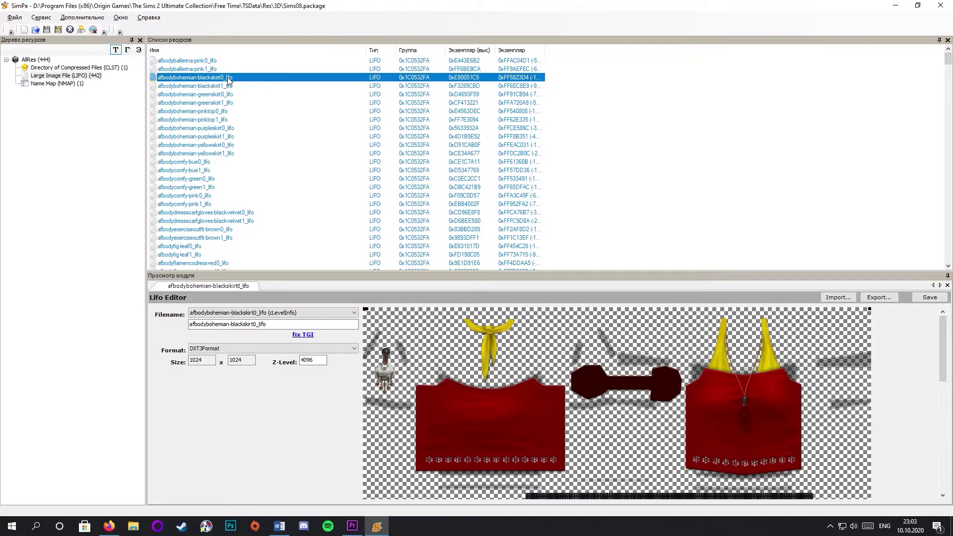
scroll(502, 383, "down", 3)
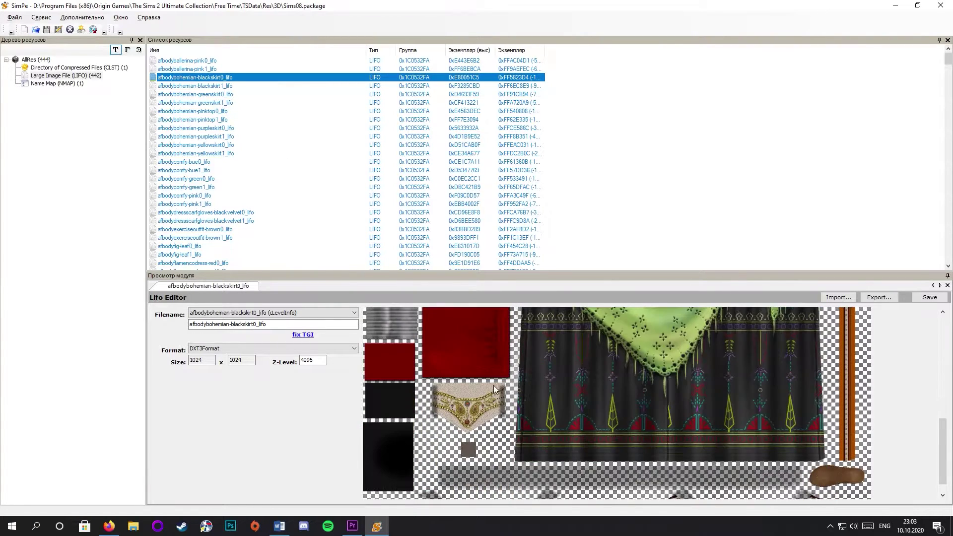
scroll(494, 391, "down", 2)
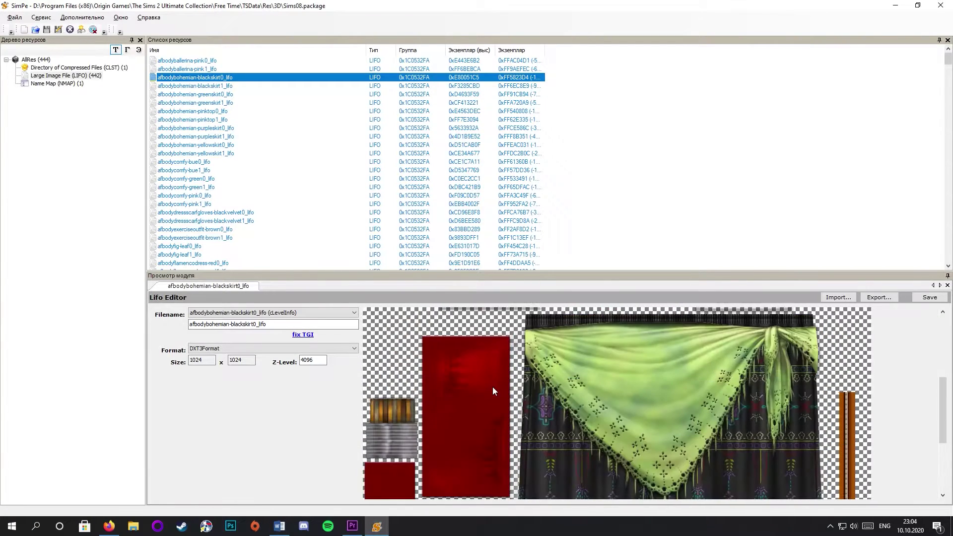
scroll(492, 387, "down", 5)
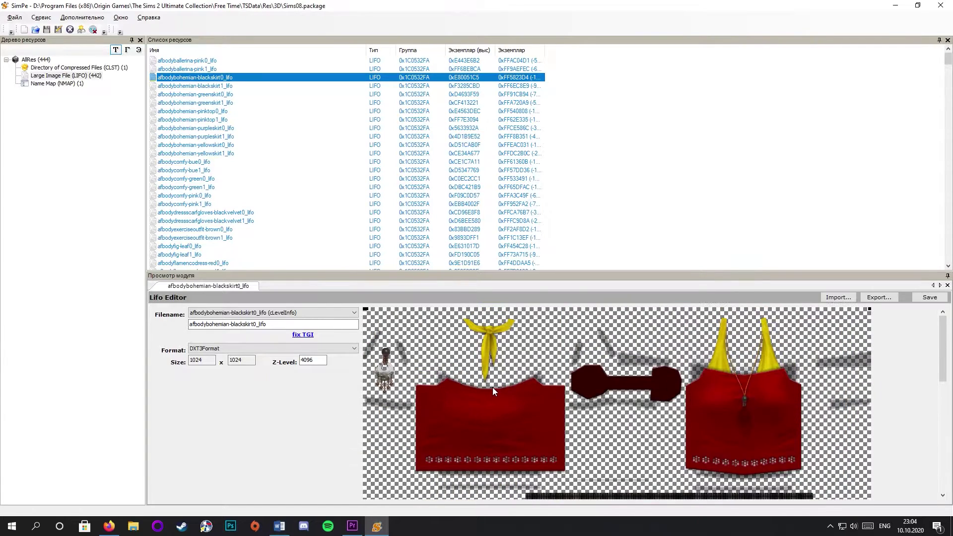
Try to export the afbodybohemian-blackskirt0_lifo texture as a PNG image
double_click(261, 324)
left_click_drag(260, 329, 259, 329)
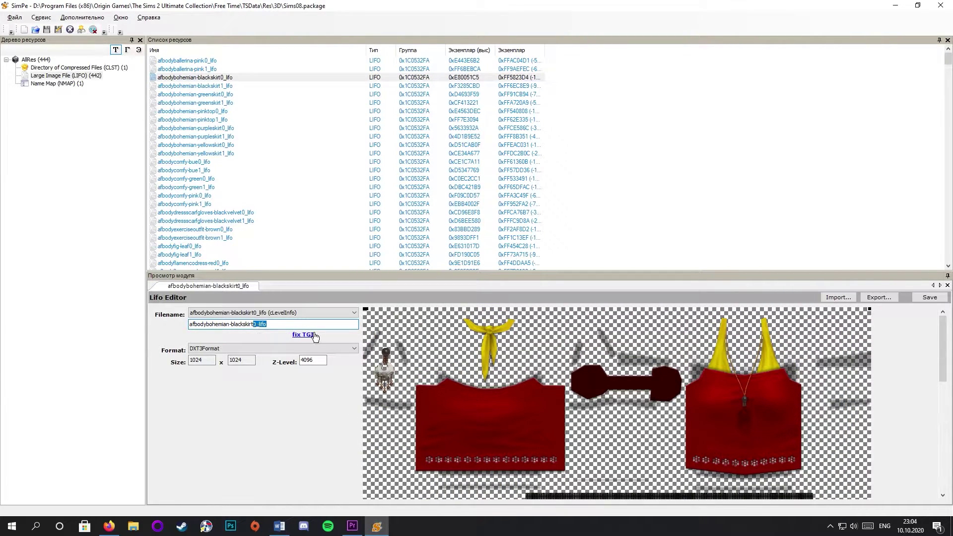
left_click(273, 327)
scroll(682, 379, "down", 1)
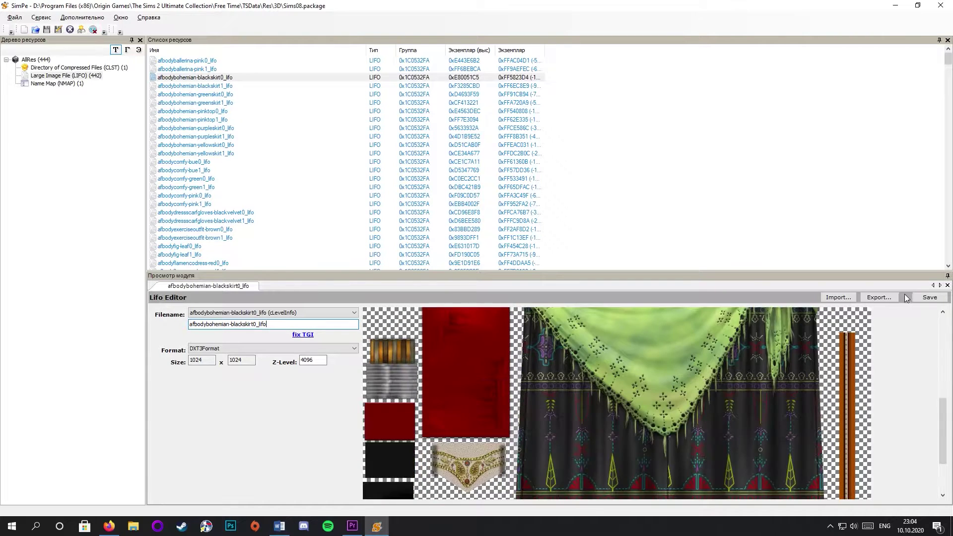
left_click(884, 298)
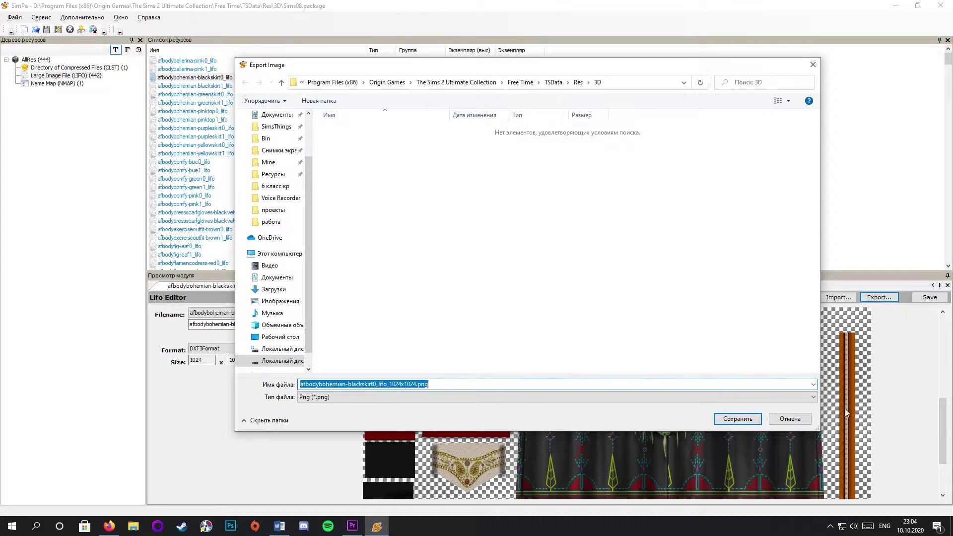
left_click(790, 420)
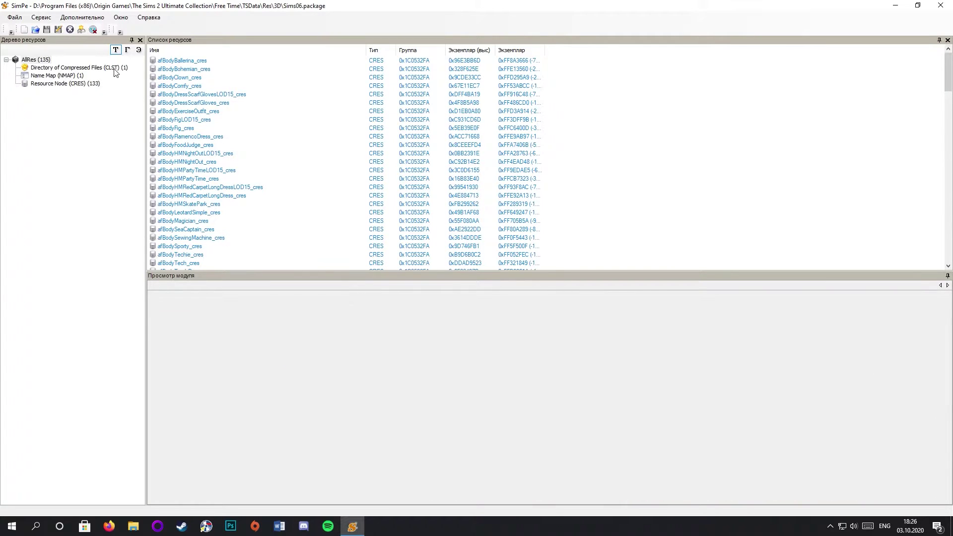
Open Sims05.package, followed by Sims03.package, from the Free Time 3D folder
key("ctrl+o")
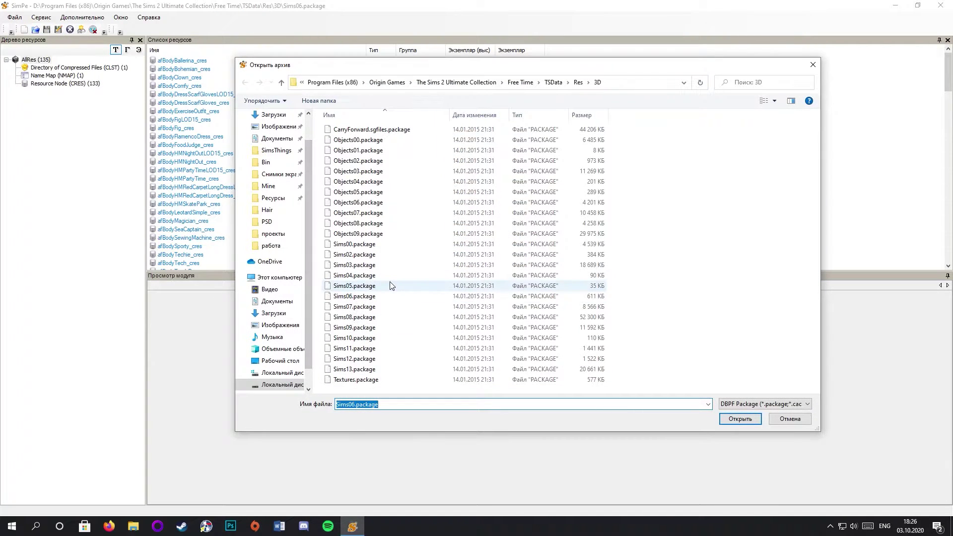
double_click(389, 286)
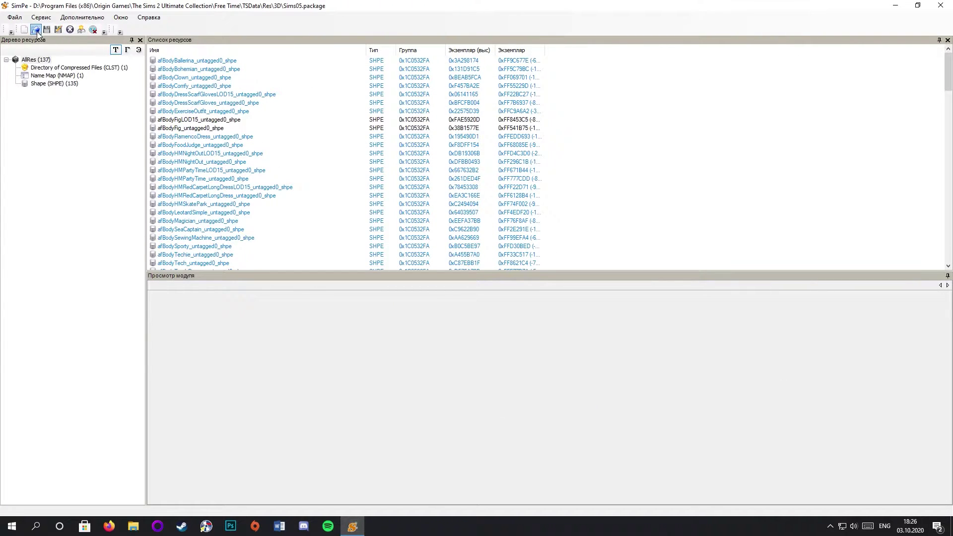
left_click(36, 30)
double_click(355, 265)
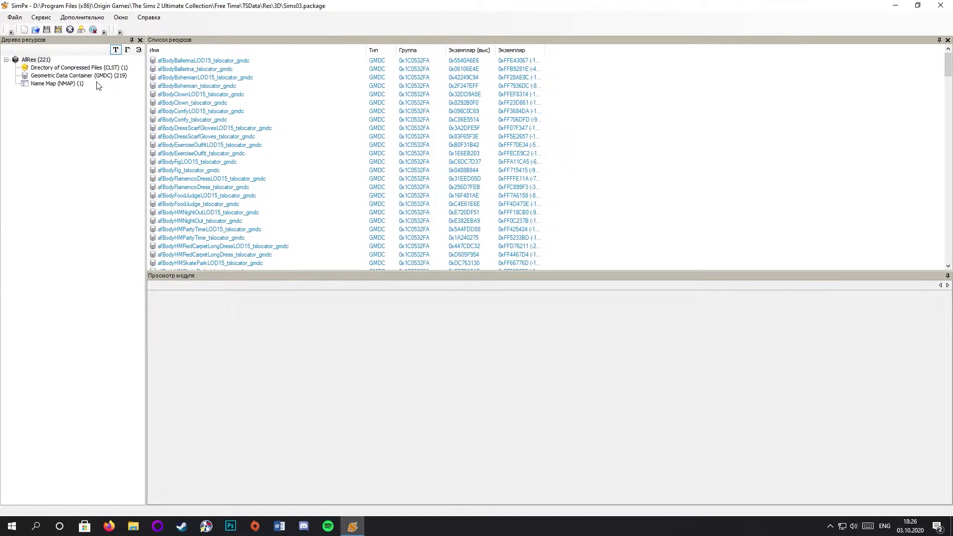
Export the afBodyBohemian_tslocator_gmdc mesh as a Maya .obj file into the проекты folder, and open that folder in File Explorer
left_click(93, 77)
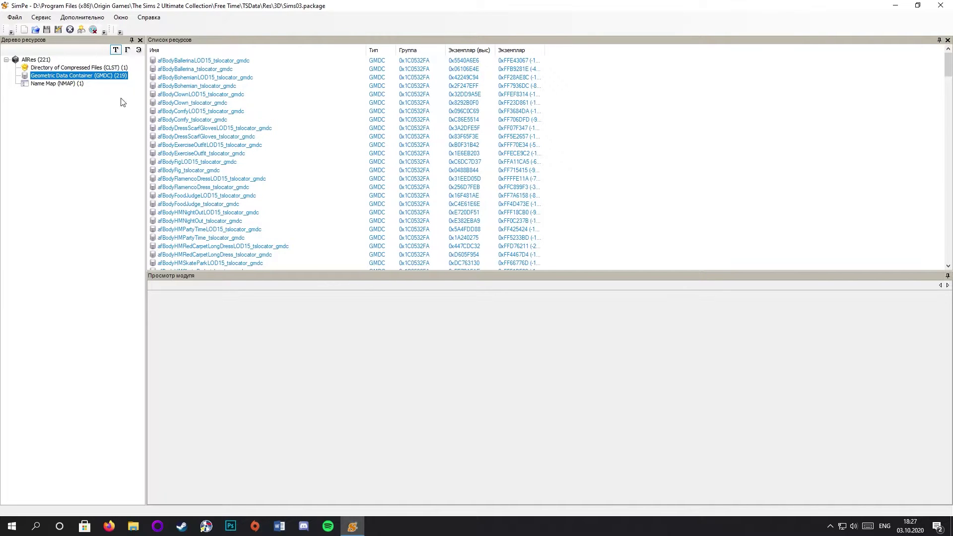
left_click(196, 85)
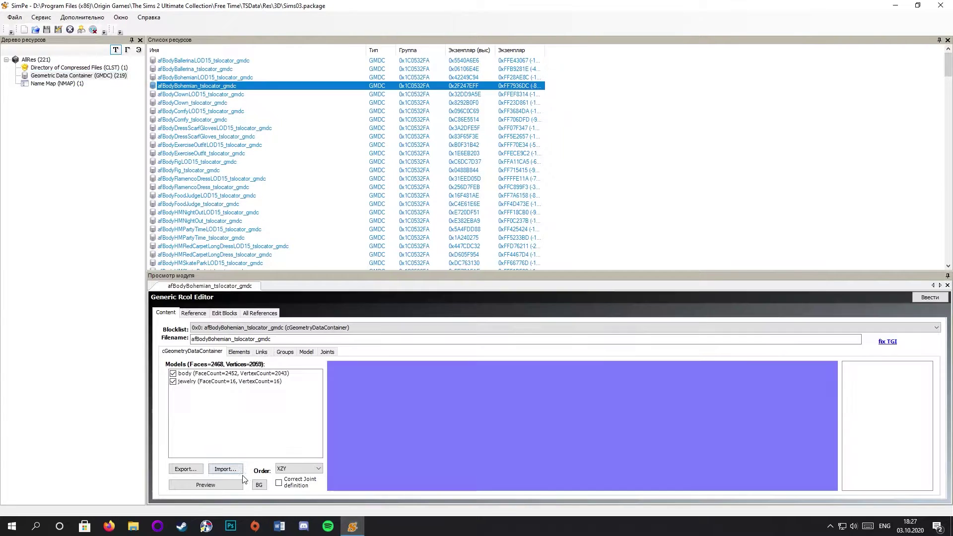
left_click(189, 470)
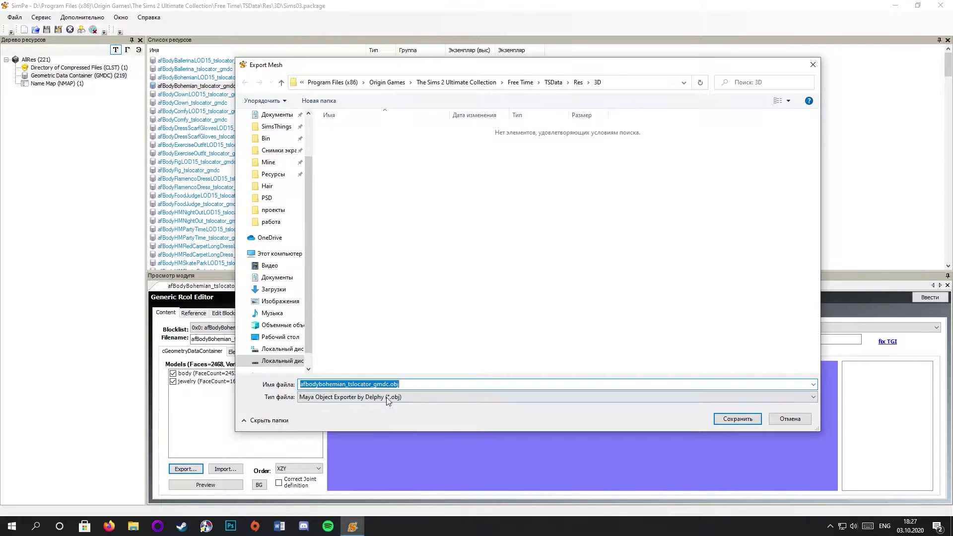
left_click(423, 400)
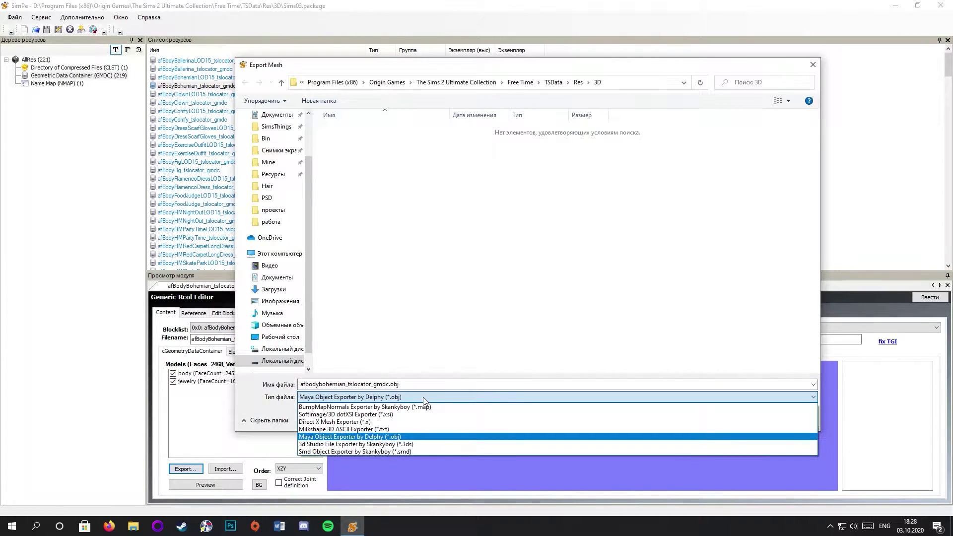
left_click(423, 397)
left_click(323, 245)
left_click(273, 210)
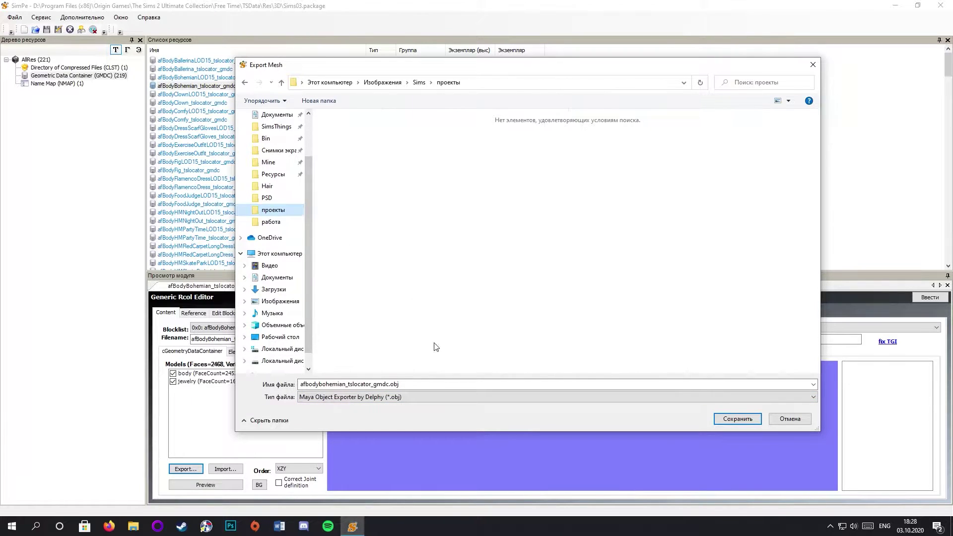
left_click(738, 419)
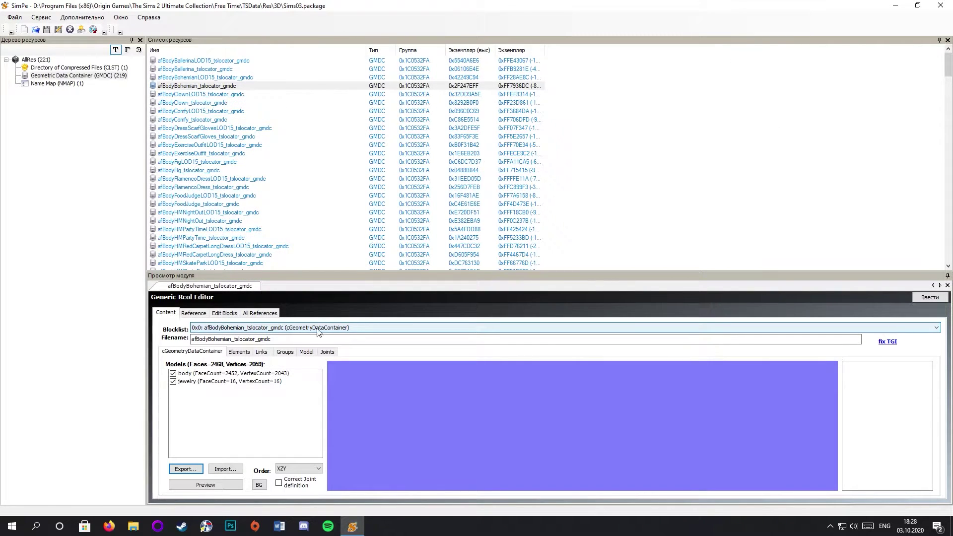
left_click(133, 526)
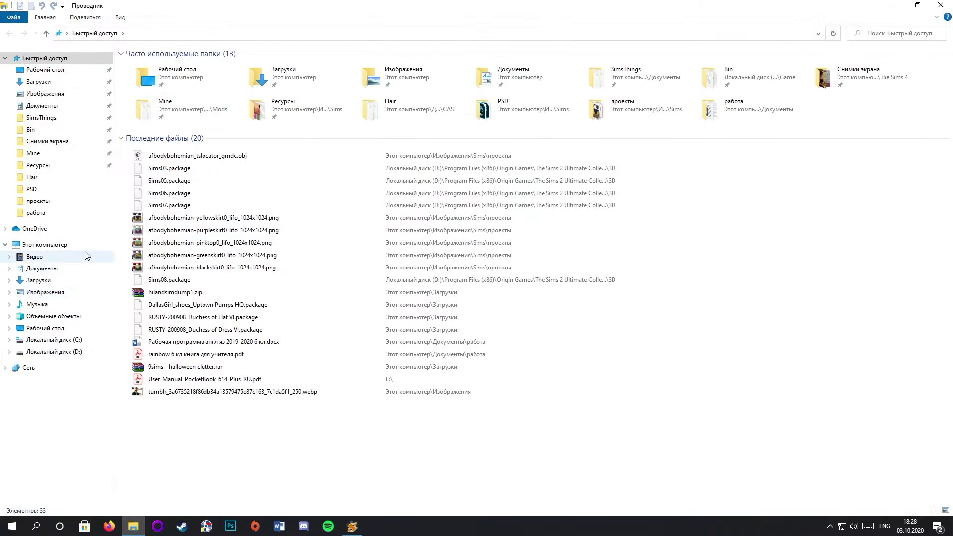
left_click(38, 201)
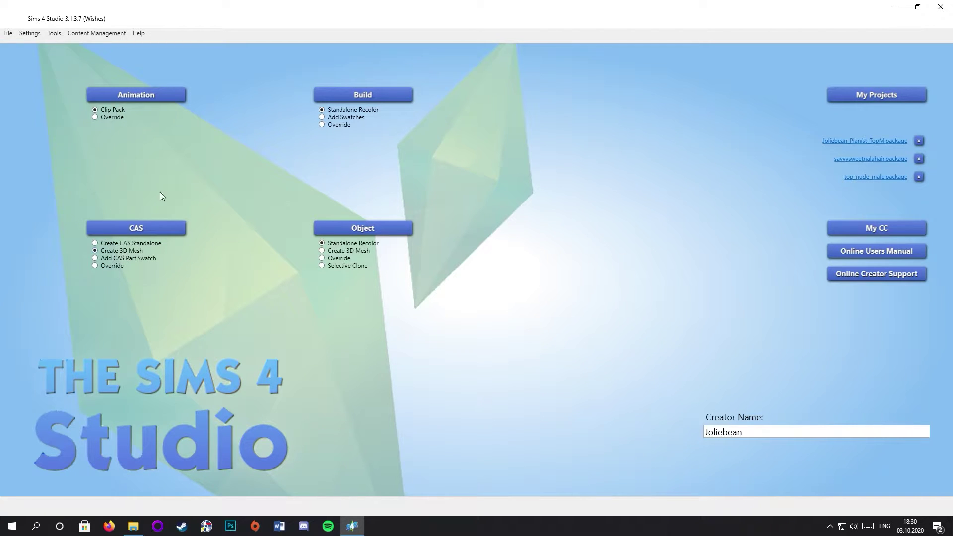
Switch to Sims 4 Studio, start a CAS 3D mesh project, and filter the catalog to Adult age and Clothing Bottom parts
left_click(94, 225)
left_click(148, 54)
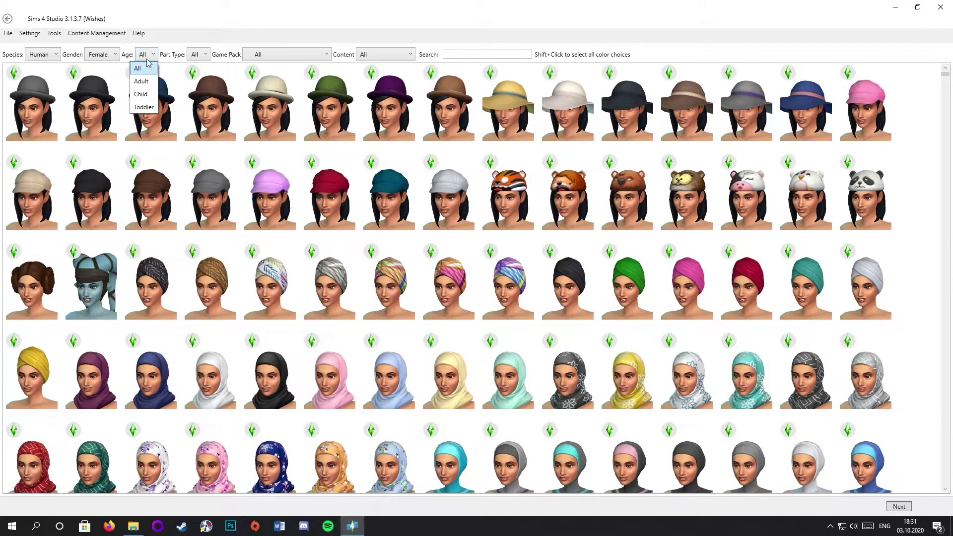
left_click(141, 81)
left_click(206, 54)
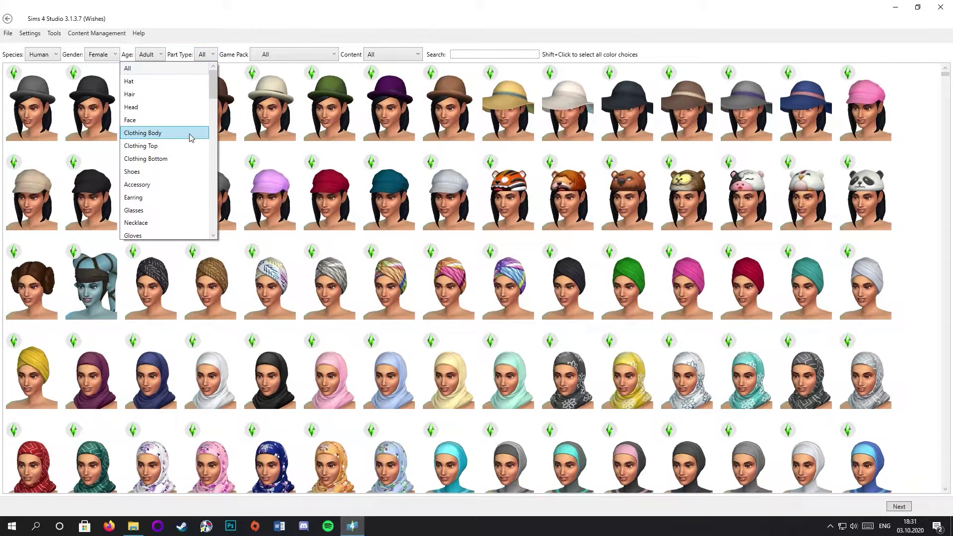
left_click(163, 159)
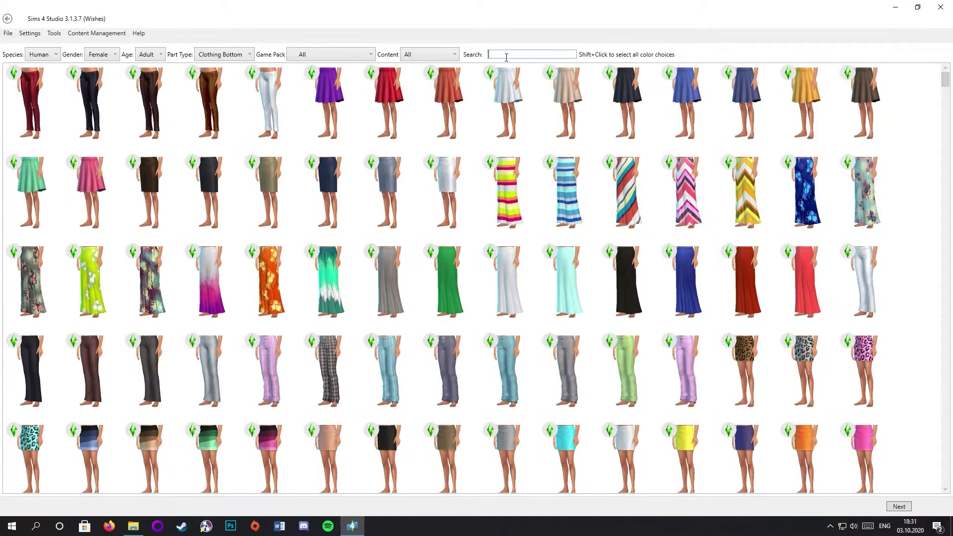
Search the catalog for "nude" and choose the base-game adult female nude bottom as the base item
type("nude")
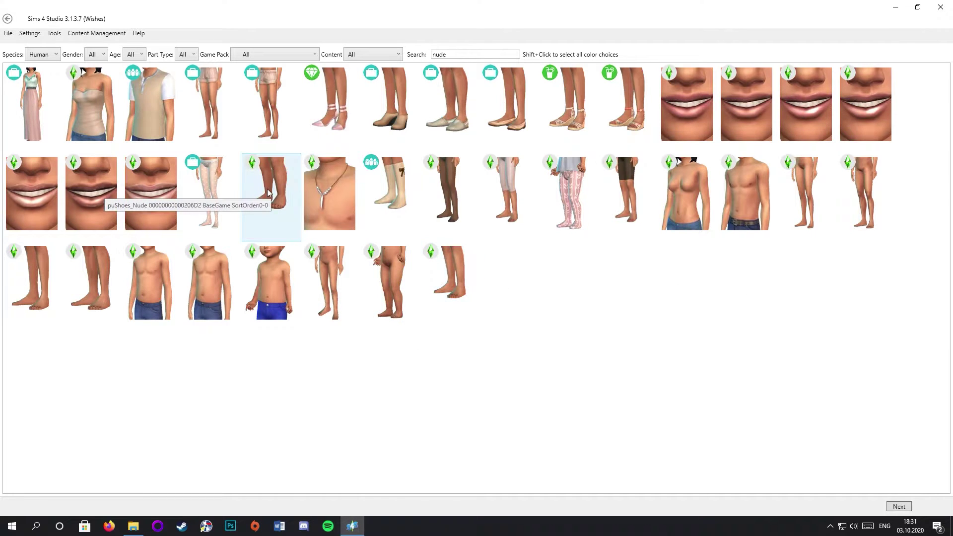
left_click(811, 193)
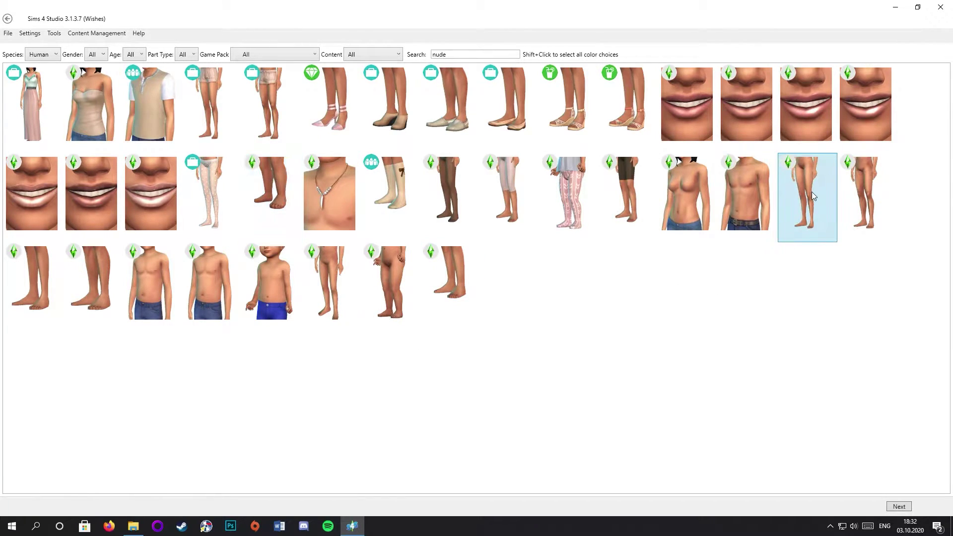
left_click(909, 507)
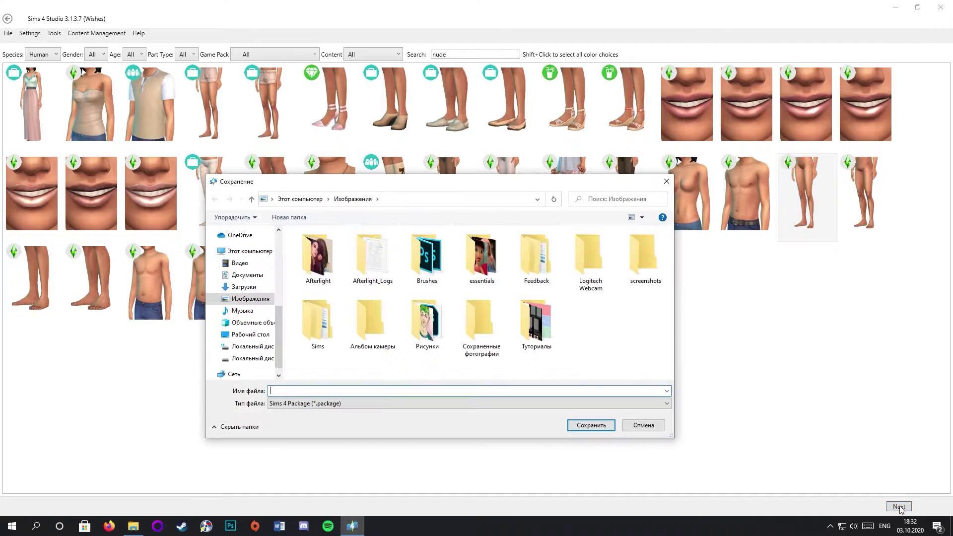
Save the new package as tutorial-project in the проекты folder
scroll(268, 293, "up", 2)
left_click(243, 254)
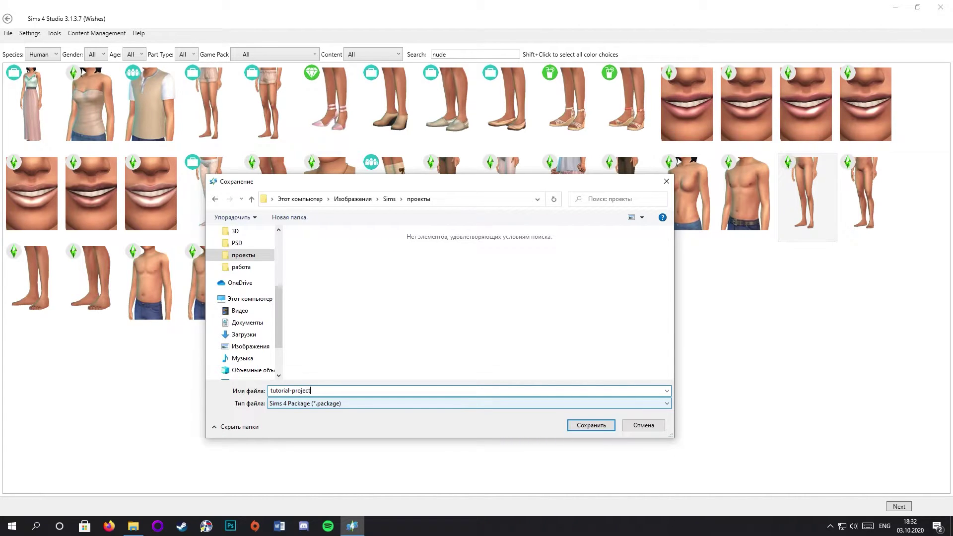
key("Return")
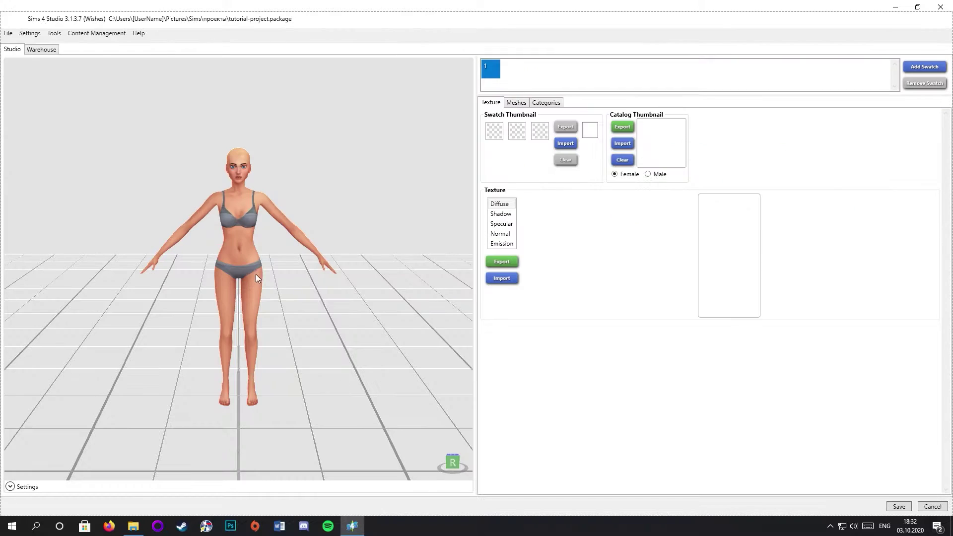
Export the base item's LOD 0 mesh as mesh-wip.blend into the проекты folder and open that file in Blender
left_click(519, 106)
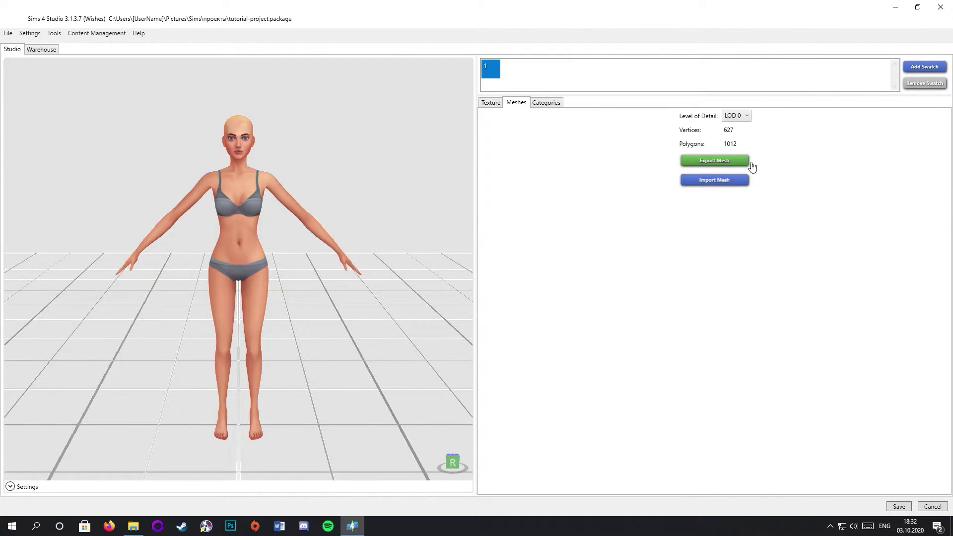
left_click(738, 163)
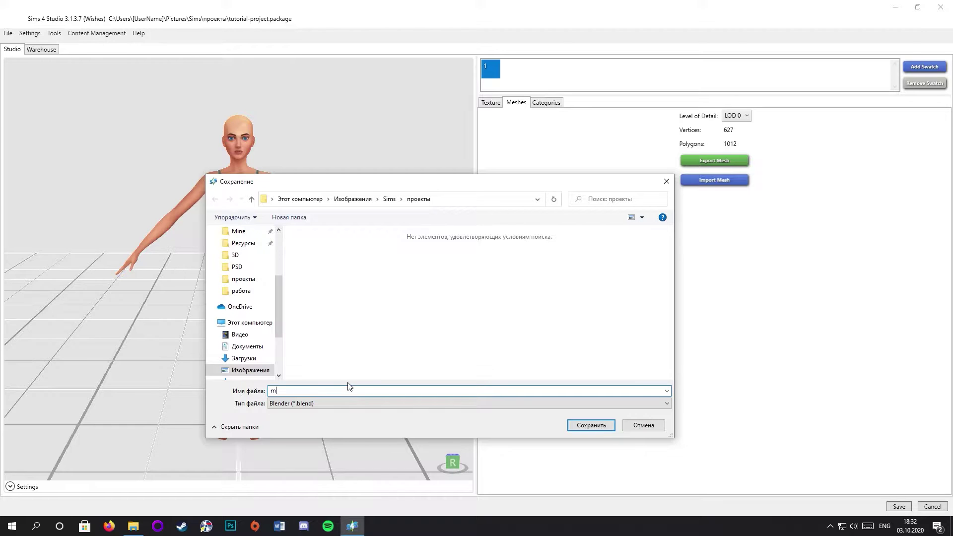
key("Return")
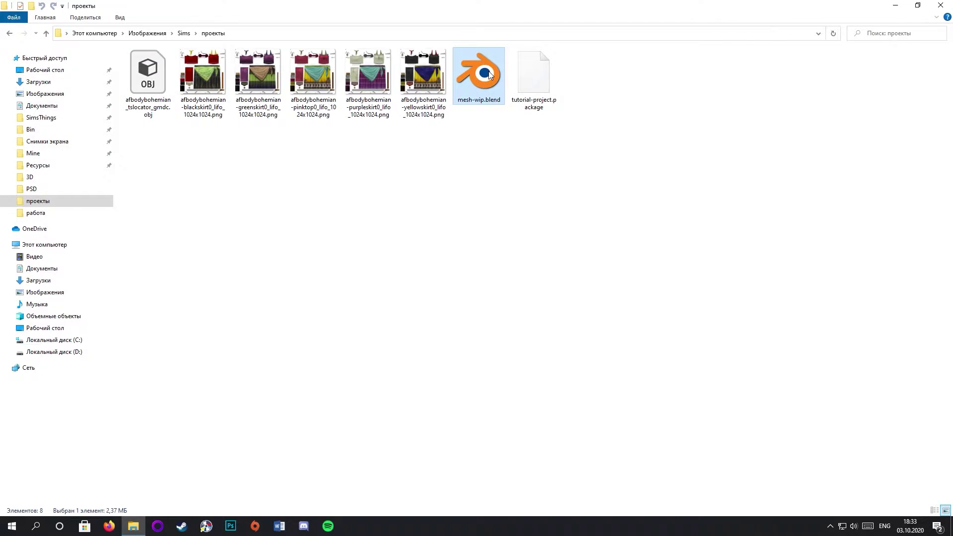
double_click(489, 74)
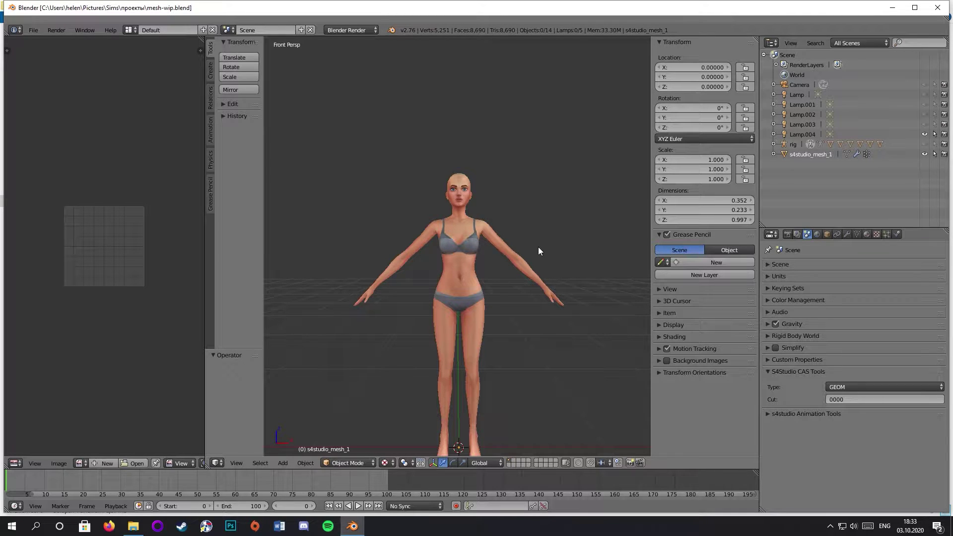
Hide the transform sidebar and frame the full body in orthographic view
key("n")
key("KP_5")
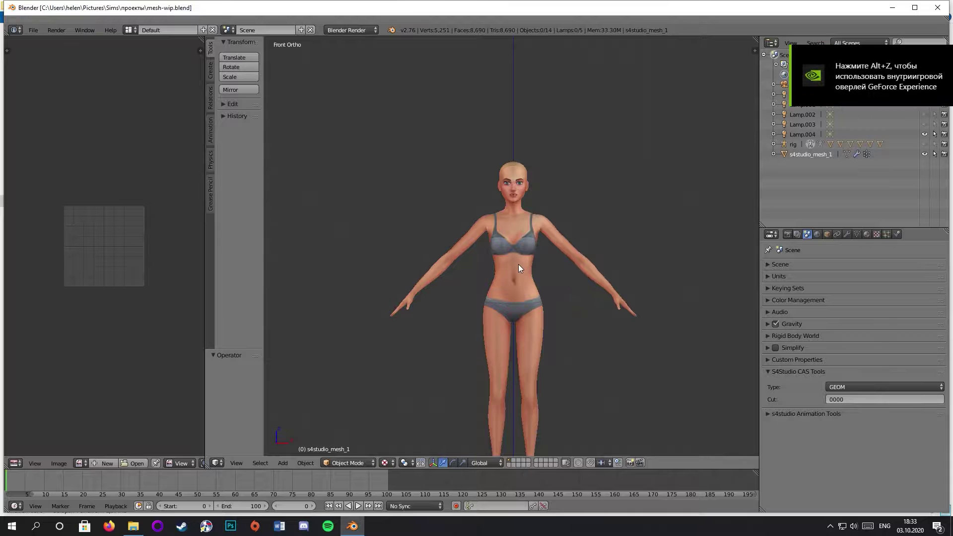
middle_click_drag(557, 356, 529, 269, "shift")
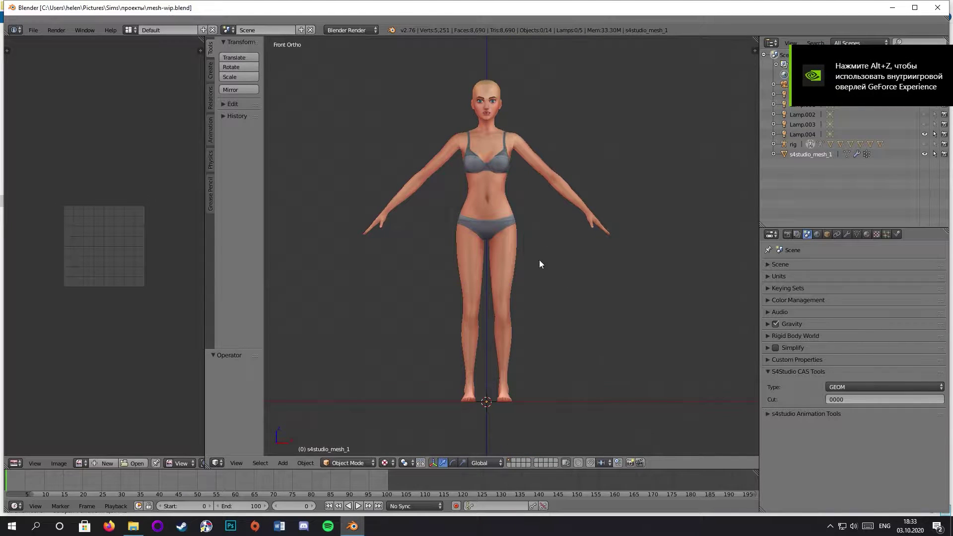
scroll(502, 271, "up", 1)
Examine the geometry of s4studio_mesh_1 from the front in Edit Mode, and return to Object Mode
left_click(848, 154)
middle_click_drag(556, 360, 587, 360)
key("KP_1")
middle_click_drag(484, 365, 505, 353, "shift")
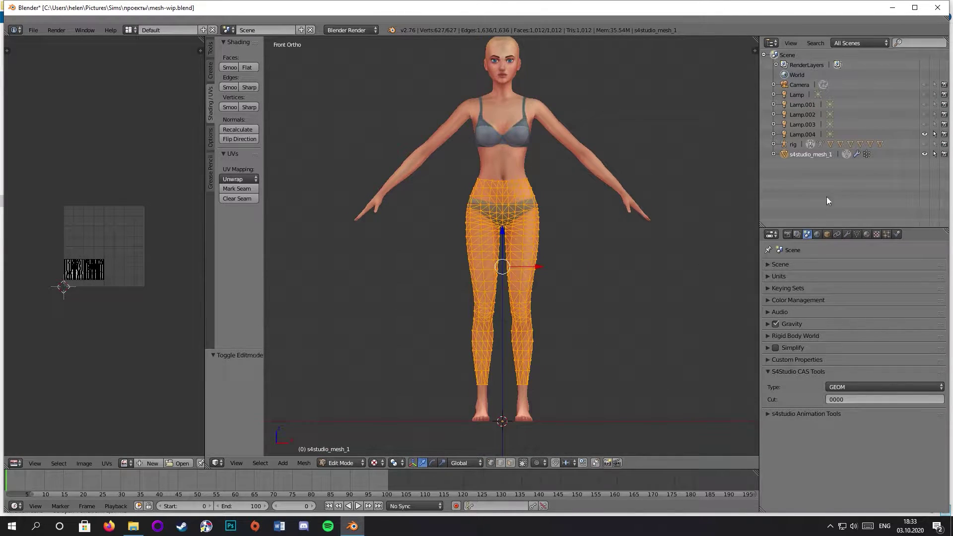
left_click(847, 154)
middle_click_drag(618, 294, 607, 302, "shift")
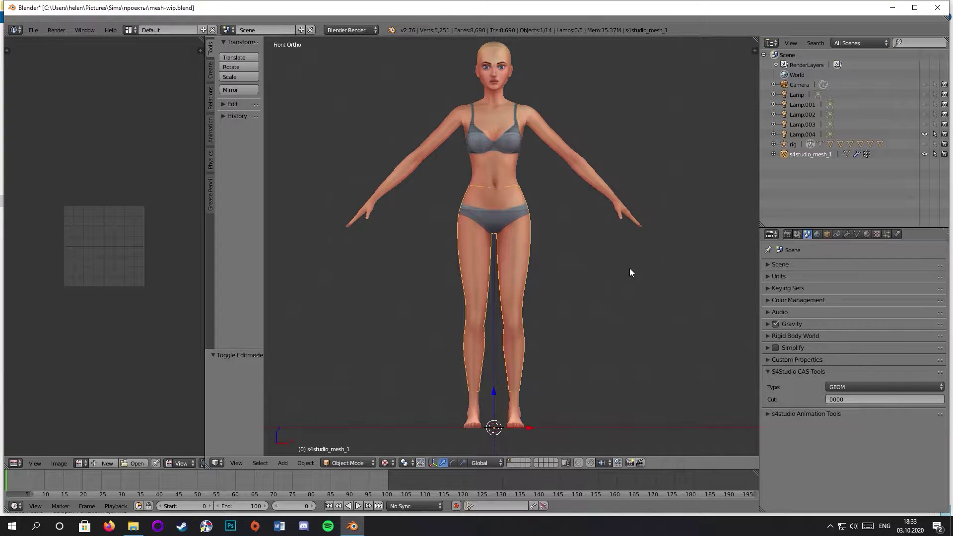
Maximize the window and bring up the file import options
left_click(915, 7)
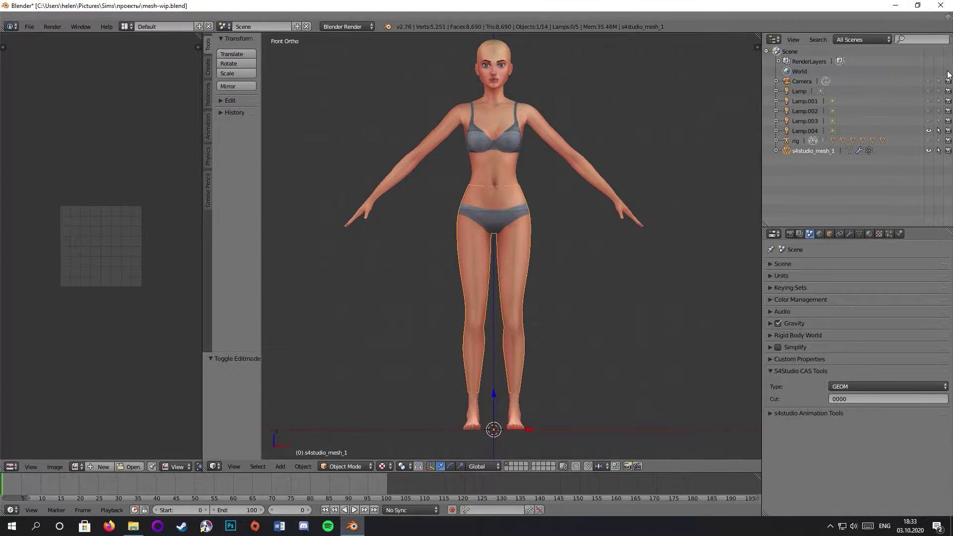
left_click(29, 27)
left_click(28, 27)
left_click(28, 28)
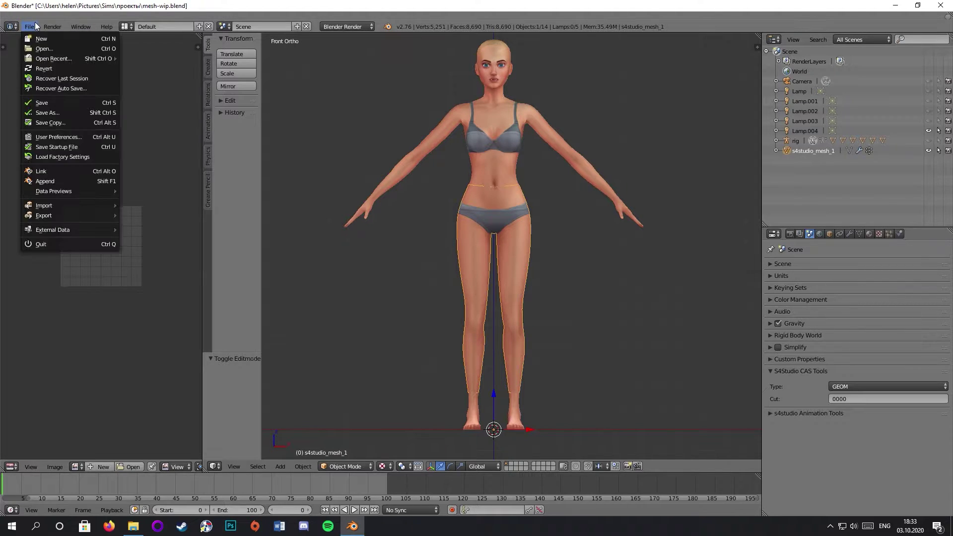
mouse_move(83, 206)
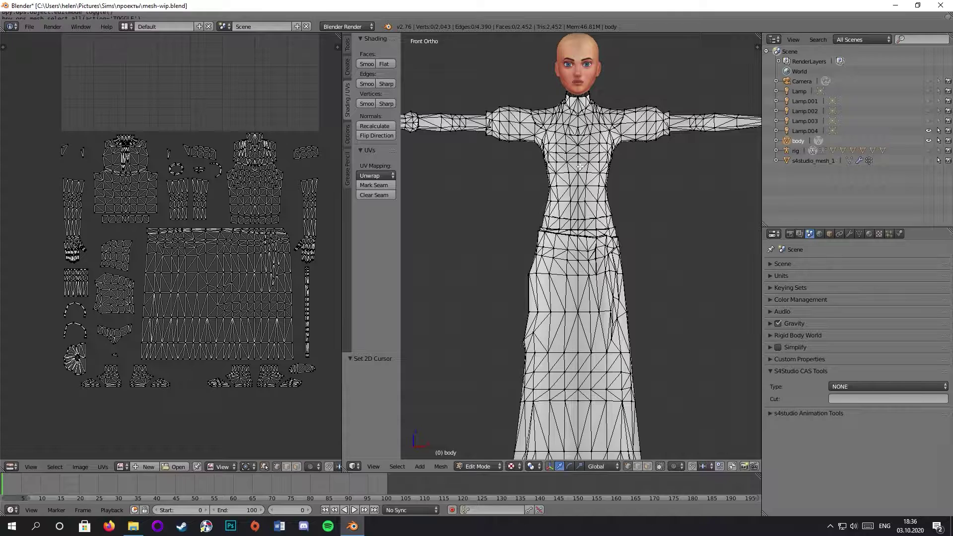
Select the linked front bodice and puffed sleeve pieces of the imported body mesh in Edit Mode
key("l")
key("l")
key("l")
key("l")
key("l")
key("l")
key("l")
key("l")
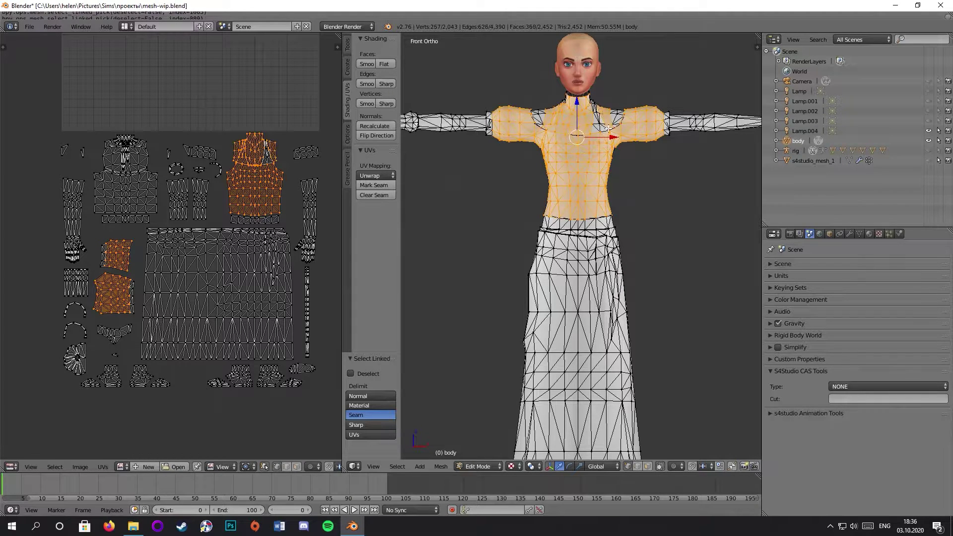
key("l")
Add the linked arm, cuff and back bodice pieces of the body mesh to the selection
middle_click_drag(491, 159, 554, 228)
key("l")
middle_click_drag(733, 181, 492, 236)
key("l")
middle_click_drag(479, 199, 447, 149)
key("l")
middle_click_drag(660, 159, 595, 208)
key("l")
key("l")
scroll(665, 213, "down", 3)
middle_click_drag(541, 278, 568, 243)
key("l")
key("l")
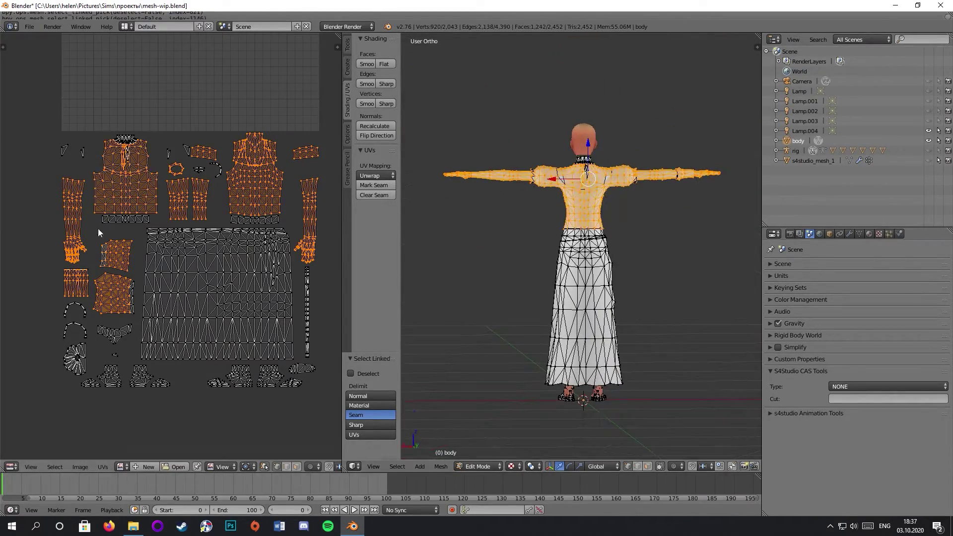
Try to select the linked strip of mesh just below the bodice at the waist
scroll(77, 248, "up", 2)
middle_click_drag(77, 249, 175, 326)
scroll(522, 286, "up", 7)
middle_click_drag(676, 268, 462, 239)
key("l")
key("ctrl+z")
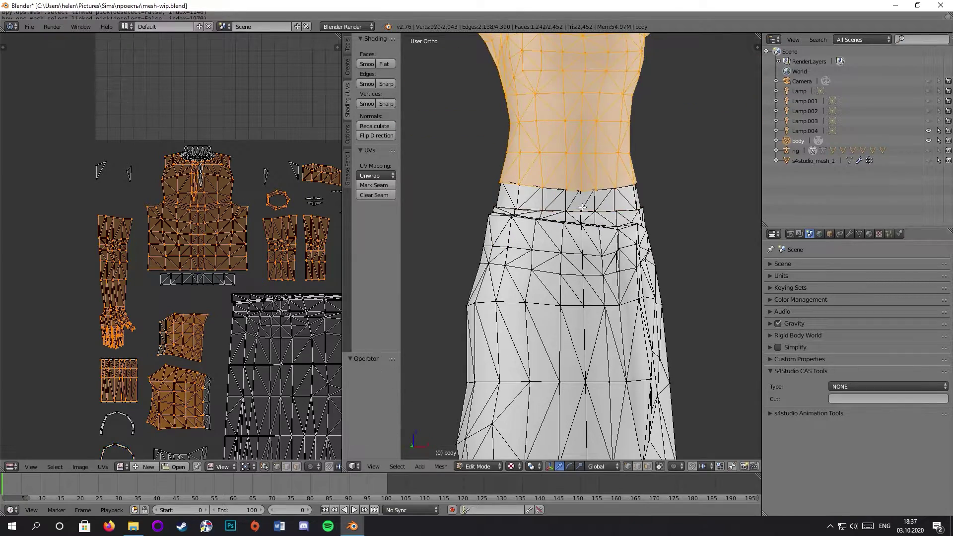
Circle-select the collar, small neck pieces and lower waist strip of the first bodice island in the UV layout
scroll(258, 239, "down", 2)
middle_click_drag(258, 239, 262, 253)
scroll(240, 222, "up", 3)
scroll(566, 178, "down", 4)
key("c")
right_click(229, 156)
key("c")
left_click_drag(229, 159, 210, 172)
right_click(211, 173)
key("c")
mouse_move(251, 313)
left_mouse_down()
mouse_move(175, 303)
mouse_move(112, 181)
left_mouse_up()
middle_click_drag(141, 185, 5, 181)
scroll(267, 219, "down", 2)
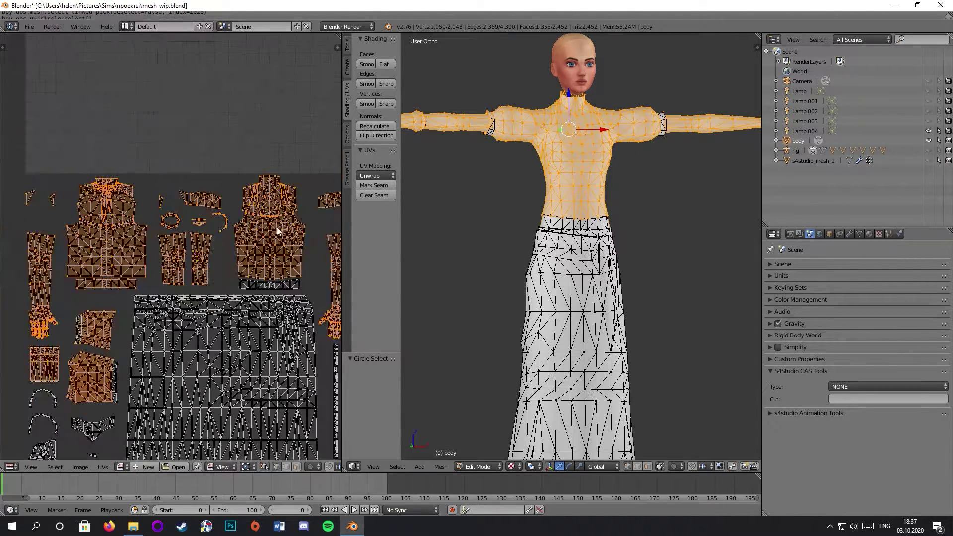
Circle-select the lower waist strip of the second bodice island and nearby non-skirt islands in the UV layout
middle_click_drag(266, 219, 134, 209)
key("c")
left_click_drag(219, 229, 119, 233)
middle_click_drag(120, 233, 327, 149)
key("c")
left_click_drag(147, 300, 173, 272)
left_click_drag(227, 309, 255, 197)
right_click(255, 197)
Circle-select the remaining edge strips of the two puffed sleeve islands in the UV layout
middle_click_drag(501, 194, 649, 217)
scroll(649, 217, "up", 4)
scroll(204, 329, "up", 1)
key("c")
left_click_drag(144, 335, 156, 374)
right_click(156, 374)
scroll(507, 239, "down", 4)
middle_click_drag(506, 239, 585, 248)
key("c")
middle_click_drag(142, 345, 134, 401)
Circle-select the shoe islands beneath the skirt in the UV layout
scroll(298, 319, "down", 2)
middle_click_drag(298, 319, 142, 298)
scroll(521, 248, "down", 3)
middle_click_drag(91, 401, 277, 271)
key("c")
left_click_drag(293, 244, 217, 230)
middle_click_drag(293, 239, 81, 218)
key("c")
left_click_drag(229, 239, 241, 233)
right_click(241, 233)
Add the small islands below the sleeve patches and the linked shoe sole to the selection
middle_click_drag(586, 358, 616, 109, "shift")
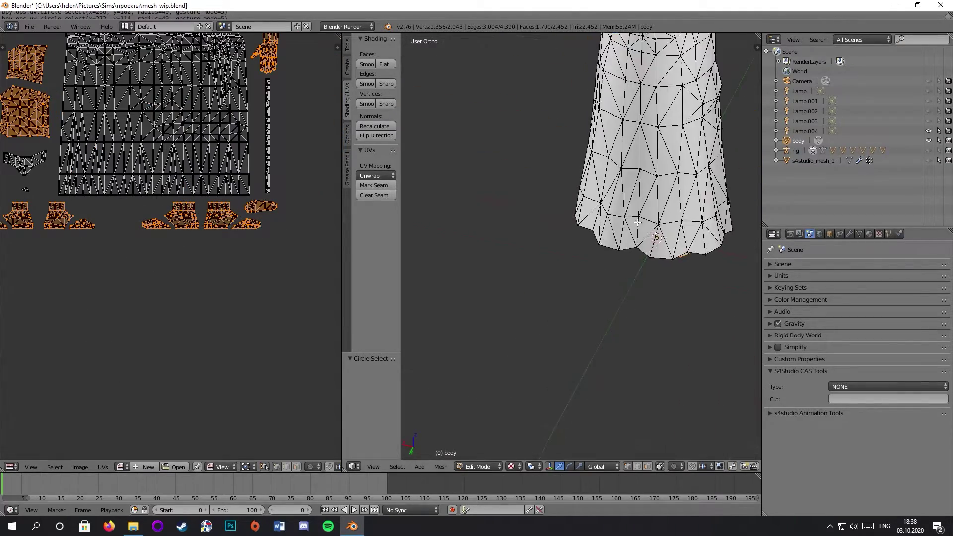
middle_click_drag(502, 234, 620, 218)
middle_click_drag(174, 234, 297, 304)
scroll(293, 298, "up", 2)
key("c")
left_click_drag(117, 229, 152, 259)
scroll(600, 313, "up", 5)
key("l")
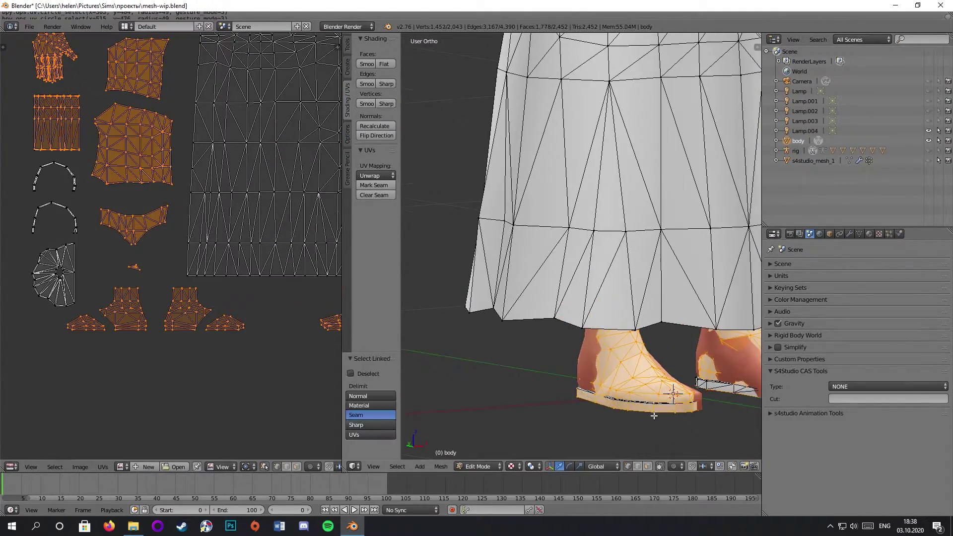
Circle-select the narrow vertical strip island beside the skirt in the UV layout
middle_click_drag(308, 286, 119, 304)
middle_click_drag(266, 298, 170, 292)
key("c")
left_click_drag(234, 278, 256, 224)
scroll(557, 357, "down", 4)
Try to circle-select further pieces in the UV layout
middle_click_drag(558, 109, 566, 358, "shift")
middle_click_drag(571, 278, 543, 276)
middle_click_drag(60, 302, 318, 357)
key("c")
left_click_drag(160, 361, 187, 349)
scroll(556, 323, "down", 4)
middle_click_drag(556, 338, 532, 99)
key("ctrl+z")
Add one more linked non-skirt piece of the body mesh to the selection
scroll(591, 359, "up", 7)
scroll(591, 359, "up", 3)
middle_click_drag(541, 149, 543, 199)
scroll(144, 263, "down", 3)
middle_click_drag(223, 239, 175, 280)
key("l")
scroll(171, 247, "down", 6)
Try deleting the selected non-skirt geometry of the body mesh, and undo the deletion
key("x")
left_click(571, 208)
scroll(566, 239, "down", 7)
middle_click_drag(566, 198, 566, 268)
mouse_move(561, 90)
middle_mouse_down("shift")
mouse_move(564, 295)
mouse_move(571, 100)
middle_mouse_up("shift")
key("ctrl+z")
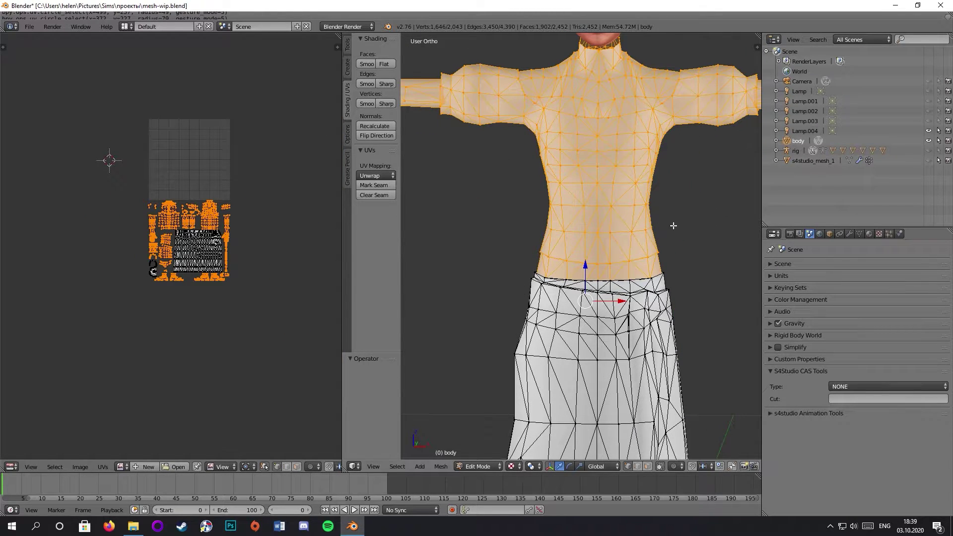
Delete the faces of the selected bodice, arm and shoe geometry, keeping the skirt
key("x")
key("x")
left_click(598, 215)
Circle-select the stray leftover piece floating beside the skirt and delete its faces
scroll(668, 281, "down", 6)
middle_click_drag(668, 281, 700, 281)
scroll(669, 278, "up", 3)
key("c")
left_click(456, 150)
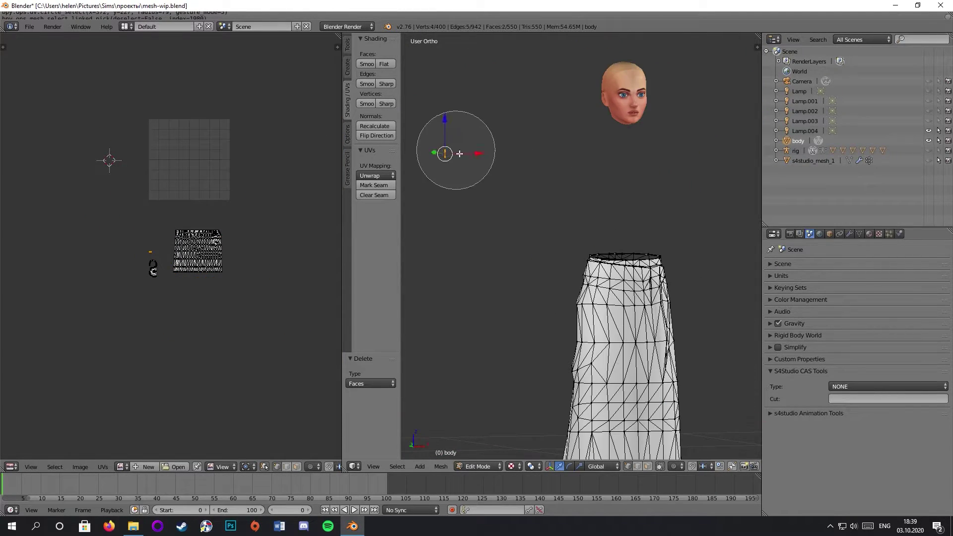
scroll(199, 258, "up", 9)
scroll(497, 248, "up", 3)
scroll(496, 238, "down", 5)
key("x")
left_click(494, 235)
Unhide the rig's upper-body mesh and s4studio_mesh_1 so the full body shows with the skirt
scroll(568, 283, "up", 3)
middle_click_drag(568, 283, 546, 134, "shift")
middle_click_drag(432, 293, 427, 253)
middle_click_drag(661, 239, 670, 368, "shift")
middle_click_drag(670, 317, 670, 363)
scroll(665, 278, "up", 4)
left_click(776, 150)
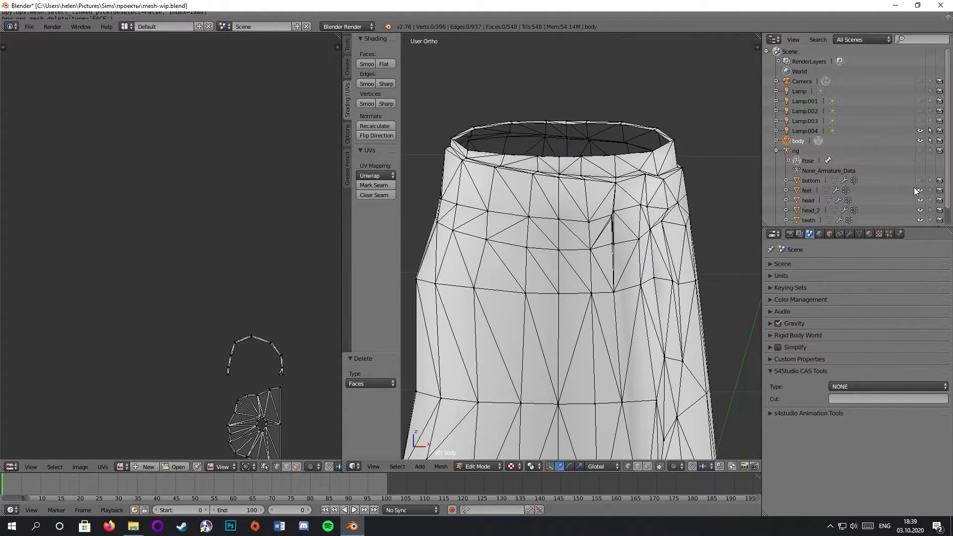
scroll(916, 194, "down", 1)
left_click(921, 212)
left_click(776, 132)
scroll(576, 281, "down", 6)
middle_click_drag(576, 282, 575, 267)
left_click(929, 161)
Examine from the front how the skirt sits against the body's waist, hips and legs
scroll(645, 268, "up", 1)
middle_click_drag(646, 273, 641, 214, "shift")
middle_click_drag(640, 213, 387, 241)
scroll(757, 227, "up", 1)
key("KP_1")
scroll(596, 263, "down", 2)
middle_click_drag(640, 262, 640, 234, "shift")
scroll(640, 234, "down", 1)
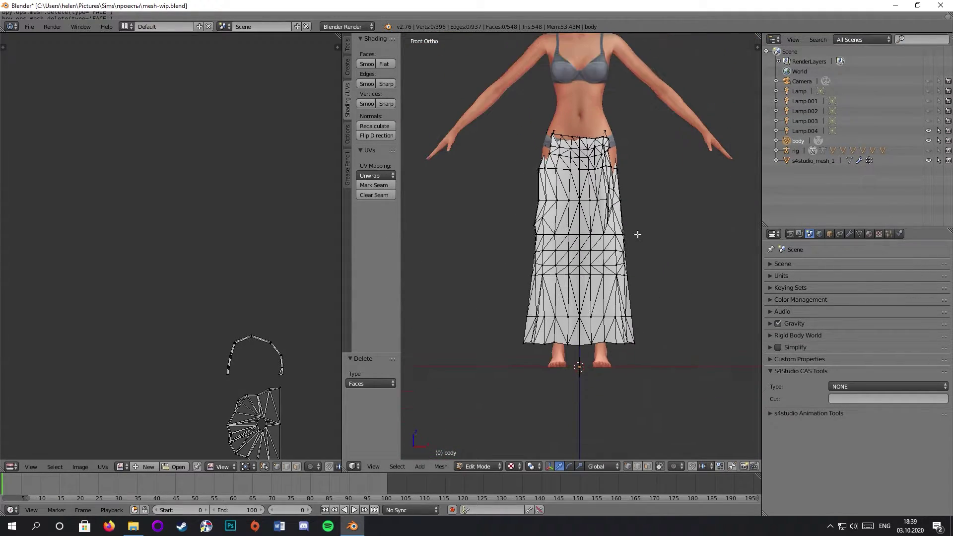
scroll(298, 268, "down", 6)
middle_click_drag(645, 184, 644, 234, "shift")
scroll(650, 235, "up", 2)
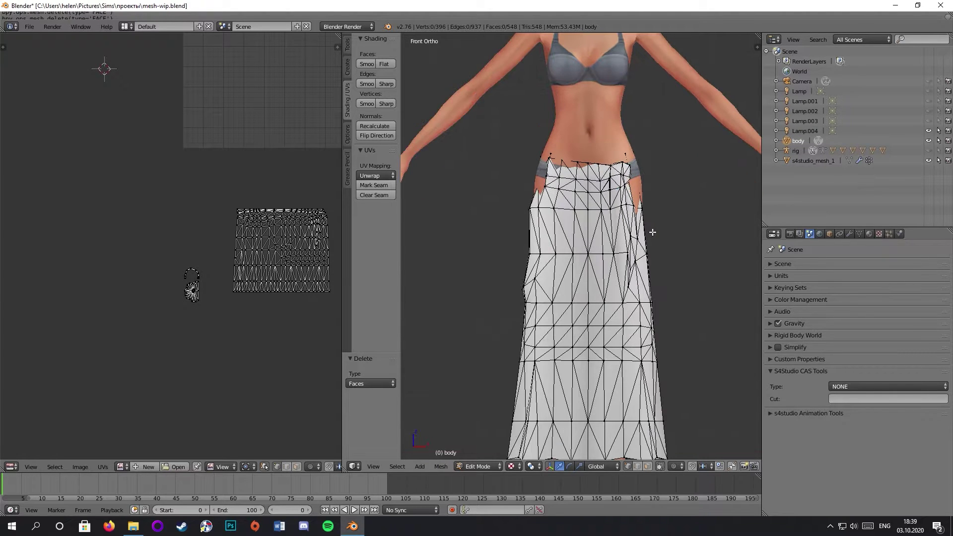
Select all geometry of the skirt mesh and turn to a side view of the body
scroll(652, 232, "down", 1)
scroll(315, 156, "down", 2)
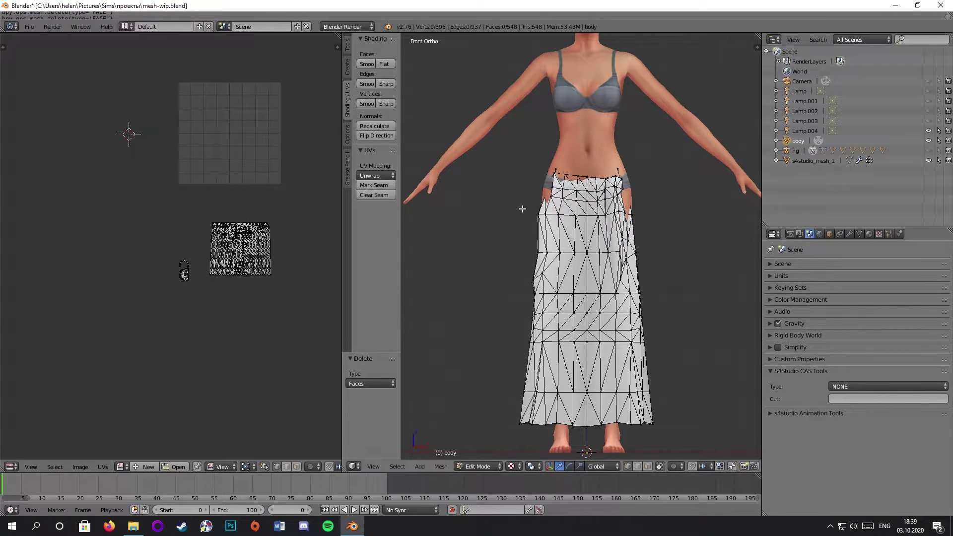
key("a")
middle_click_drag(542, 266, 627, 266)
scroll(693, 294, "up", 2)
middle_click_drag(693, 295, 625, 263, "shift")
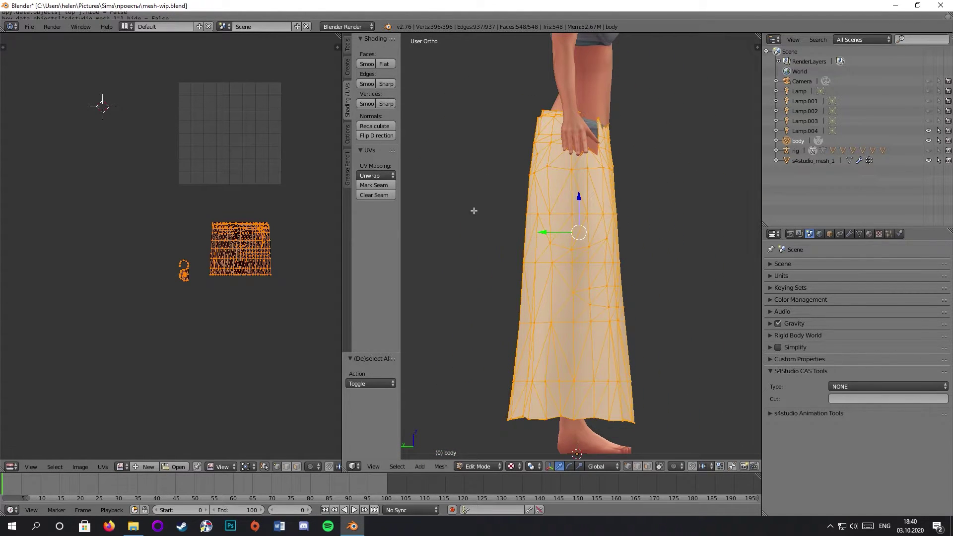
Examine from the side and front how the selected skirt lines up with the whole body
scroll(519, 235, "down", 4)
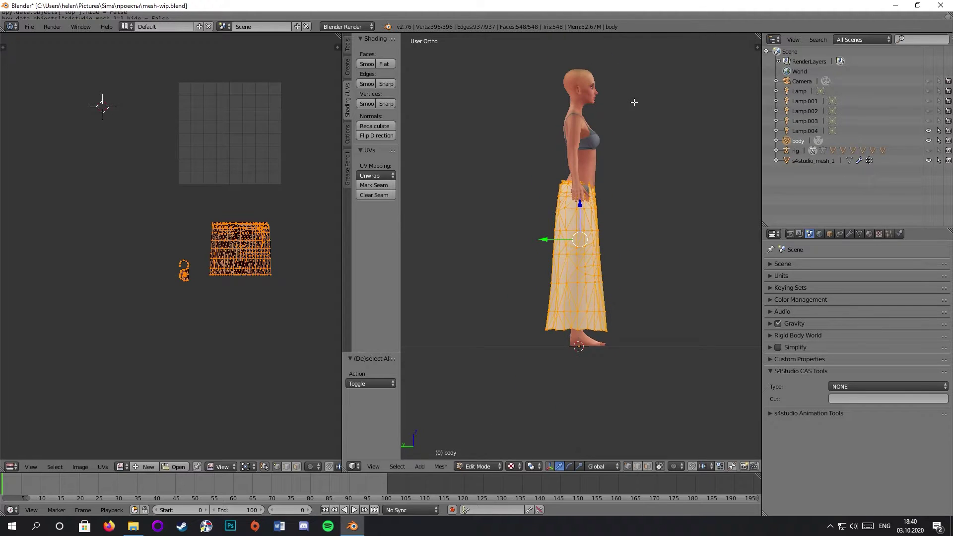
scroll(634, 102, "up", 4)
scroll(595, 67, "down", 3)
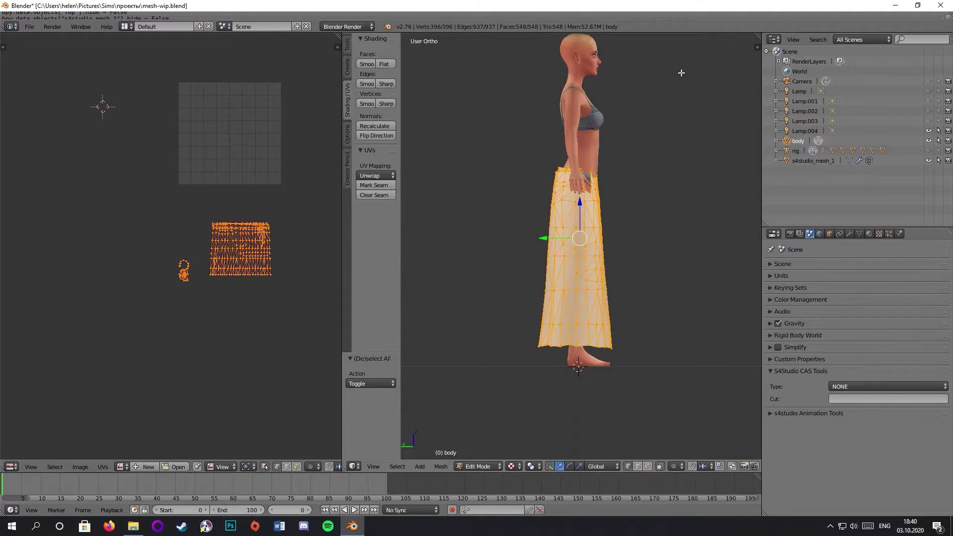
key("KP_1")
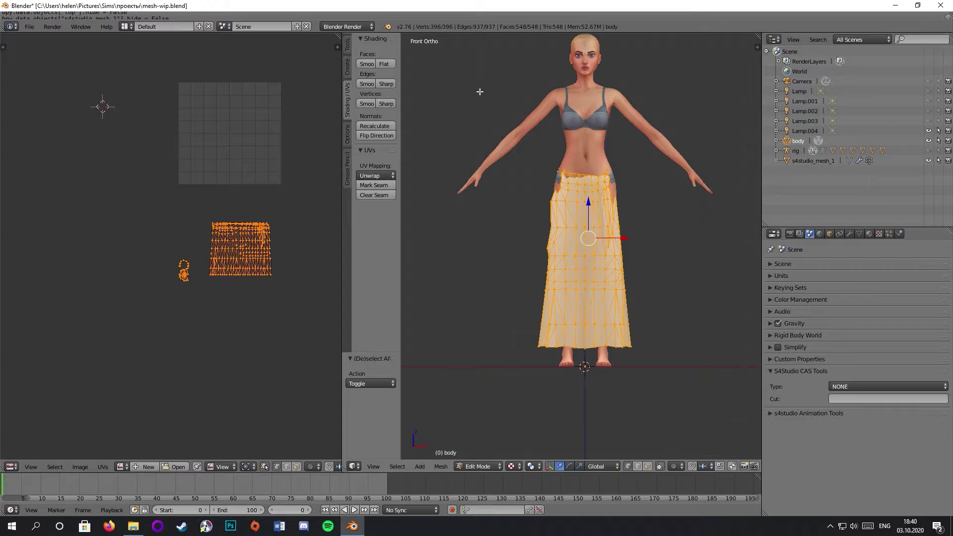
key("KP_4")
key("KP_4")
key("KP_4")
key("KP_4")
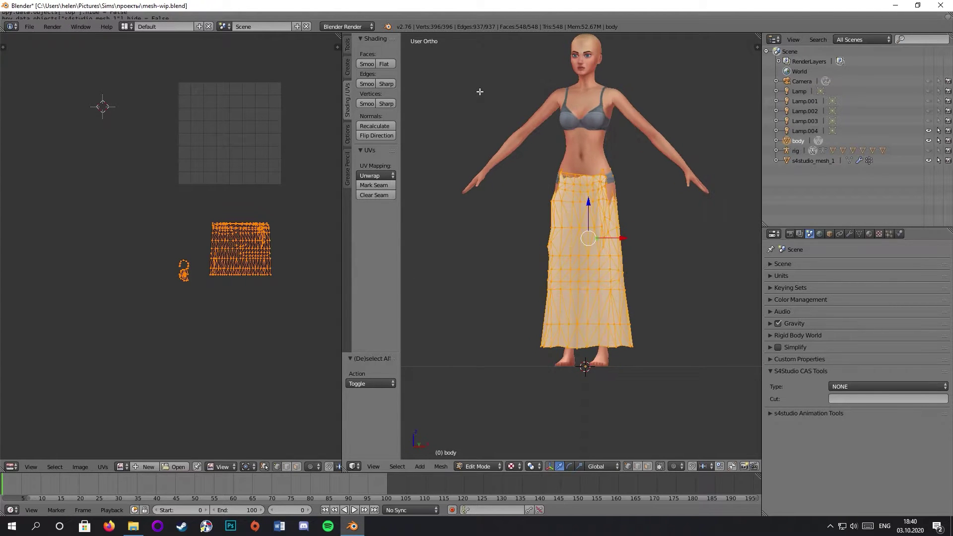
key("KP_4")
key("KP_4")
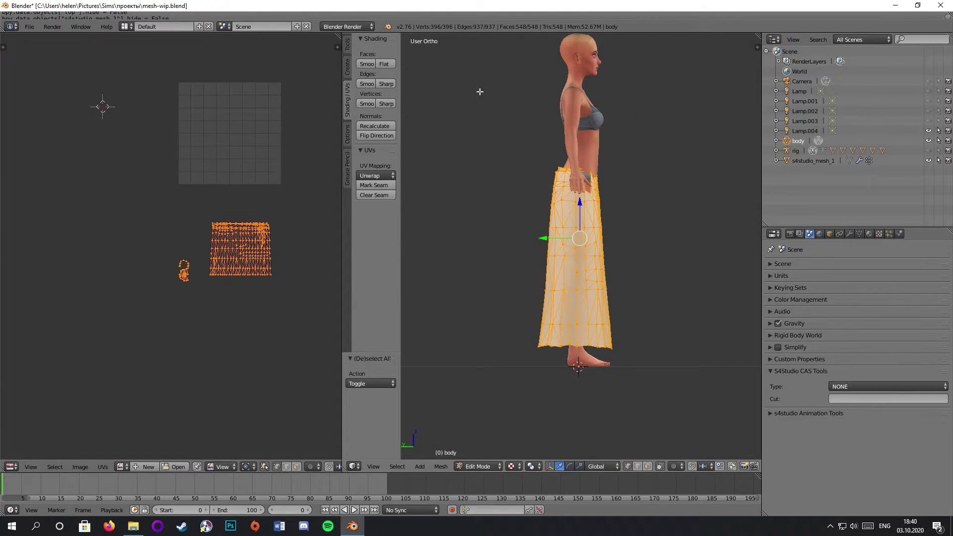
scroll(476, 144, "up", 1)
scroll(484, 159, "up", 2, "shift")
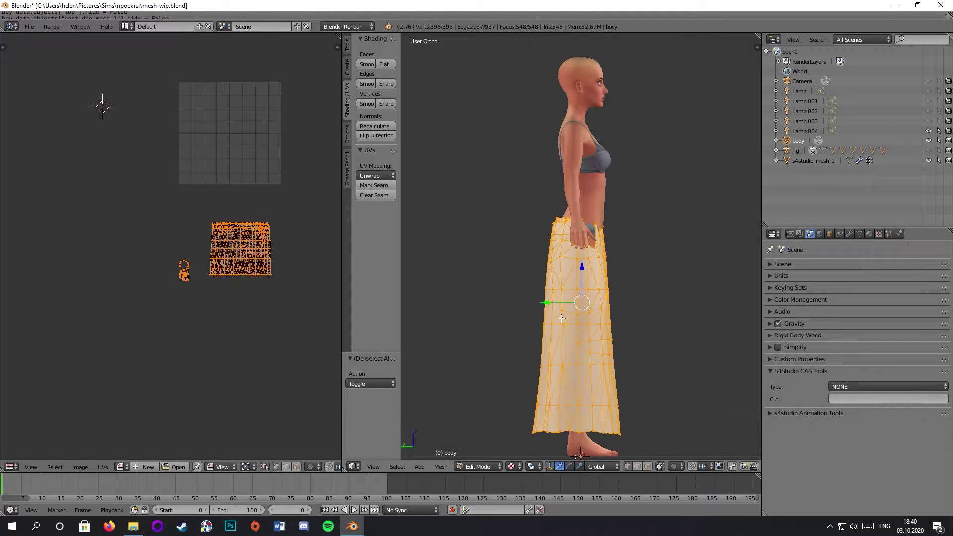
Nudge the whole skirt slightly along the Y axis to centre it on the body, ending with a -0.002 move
left_click_drag(549, 306, 545, 306)
scroll(489, 330, "up", 2)
middle_click_drag(490, 330, 599, 214)
scroll(650, 202, "up", 3)
scroll(650, 202, "down", 1)
left_click(564, 413)
left_click_drag(571, 416, 566, 411)
middle_click_drag(566, 411, 638, 233)
scroll(678, 262, "down", 2)
scroll(678, 263, "up", 2)
scroll(685, 224, "up", 1)
scroll(638, 233, "down", 2)
Widen the whole skirt along the X axis by a factor of about 1.076 to cover the hips
key("KP_1")
scroll(649, 271, "down", 2)
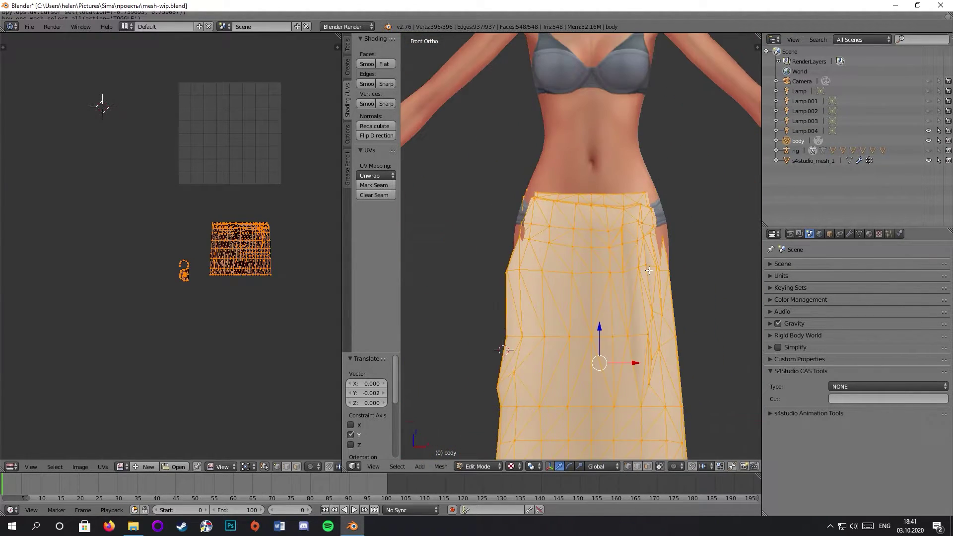
scroll(649, 271, "down", 2)
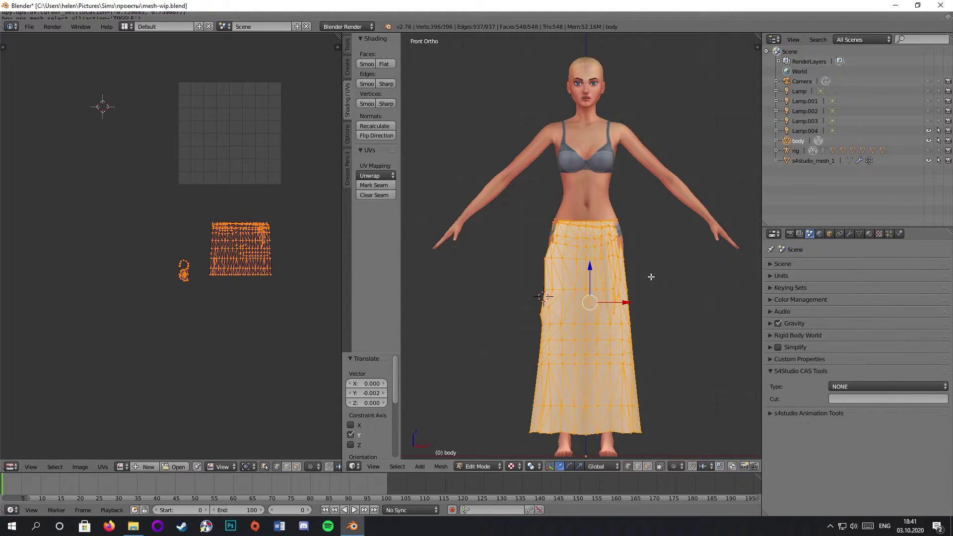
scroll(651, 277, "up", 2)
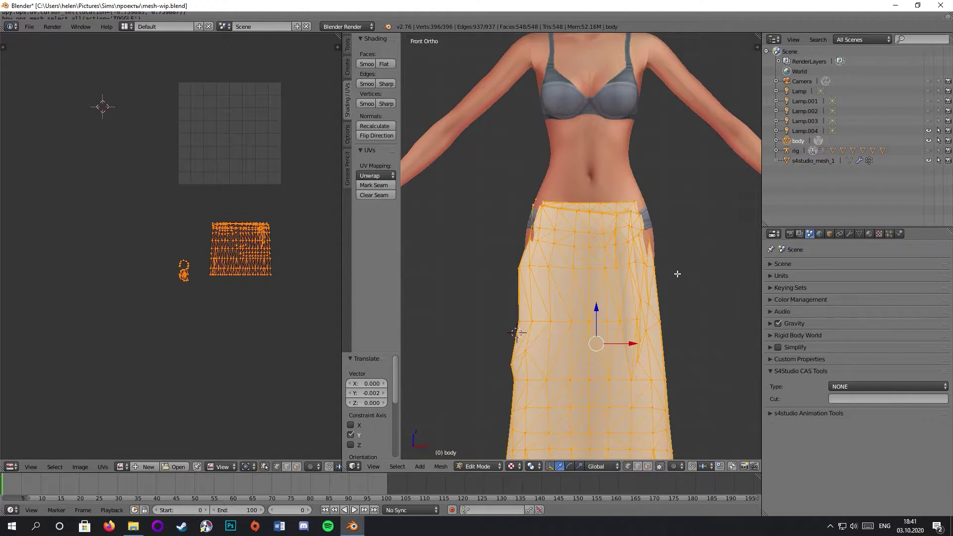
key("s")
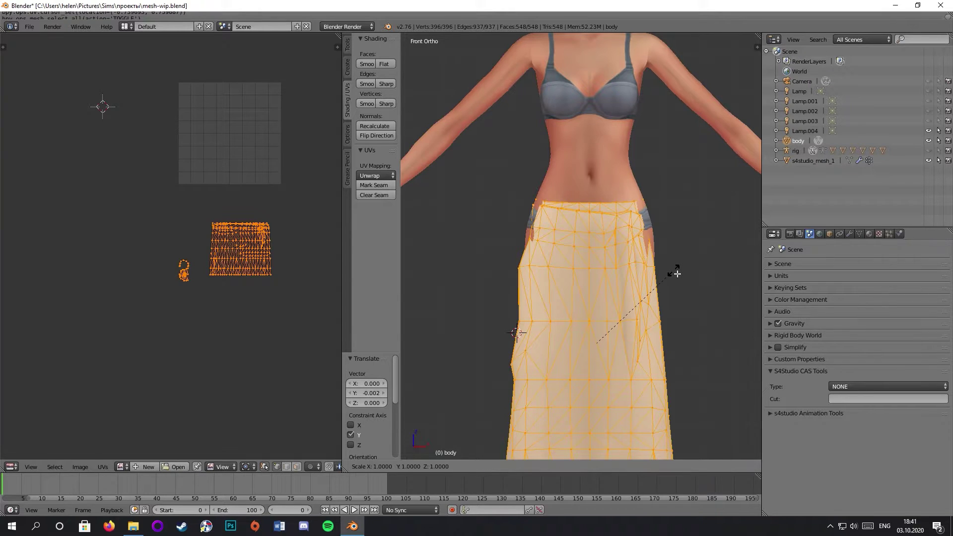
key("x")
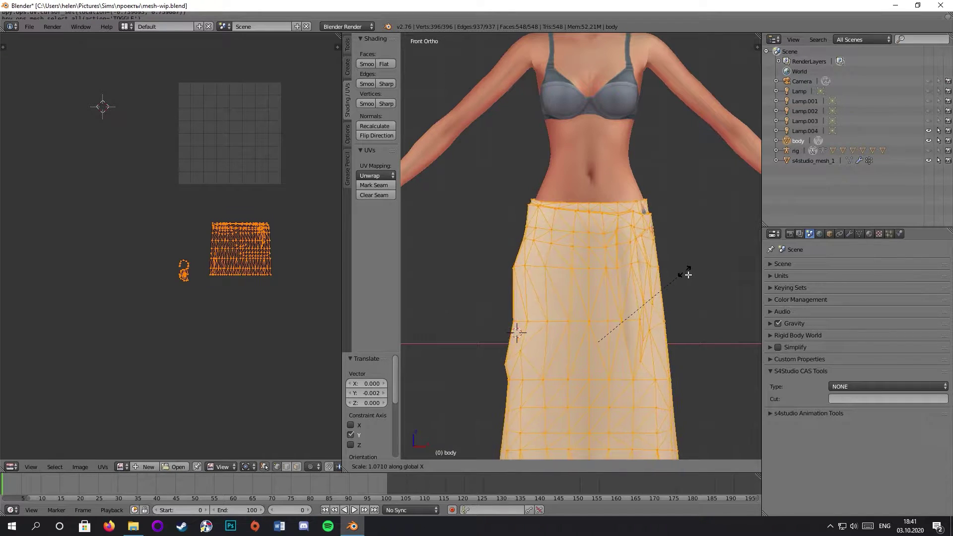
left_click(689, 275)
Scale the whole skirt along the Y axis by a factor of about 1.012 to cover the body's back
middle_click_drag(689, 275, 529, 305)
scroll(519, 333, "up", 4)
scroll(595, 343, "down", 1)
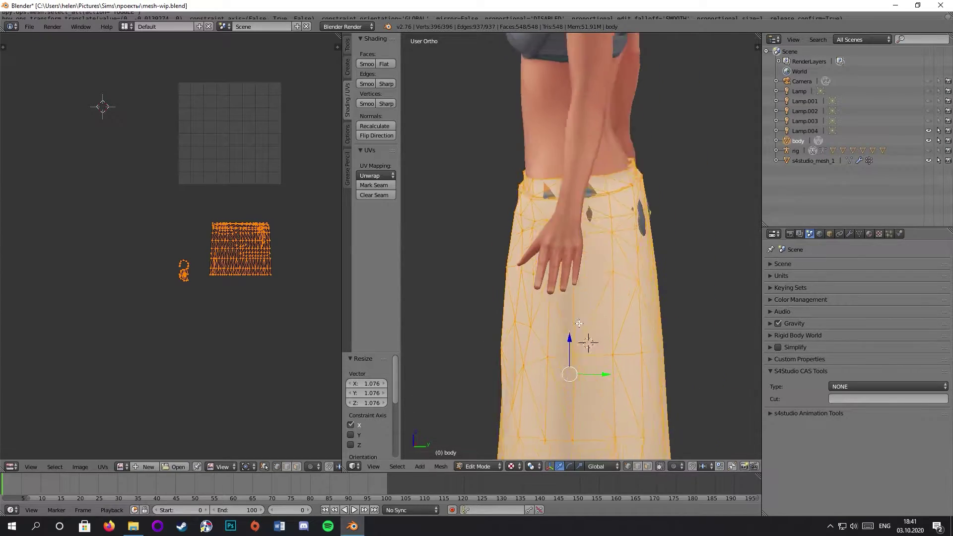
scroll(602, 351, "up", 2)
middle_click_drag(602, 351, 576, 307)
scroll(692, 315, "down", 3)
scroll(608, 389, "up", 3)
scroll(468, 288, "down", 1)
scroll(468, 288, "up", 1)
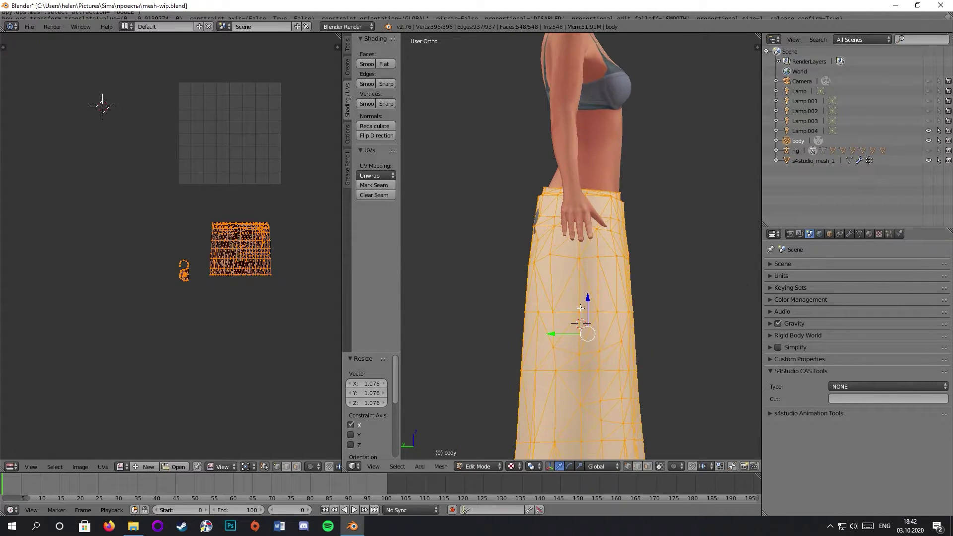
key("s")
key("y")
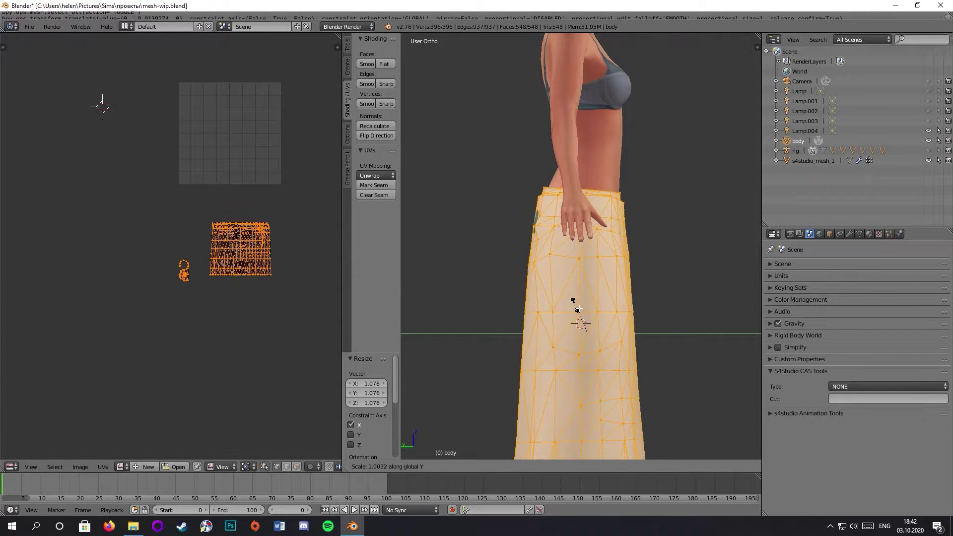
left_click(574, 307)
Deselect the skirt, leave Edit Mode and inspect the skirt's underside around the feet
scroll(591, 328, "up", 2)
middle_click_drag(596, 340, 523, 167)
scroll(619, 334, "down", 4)
key("KP_1")
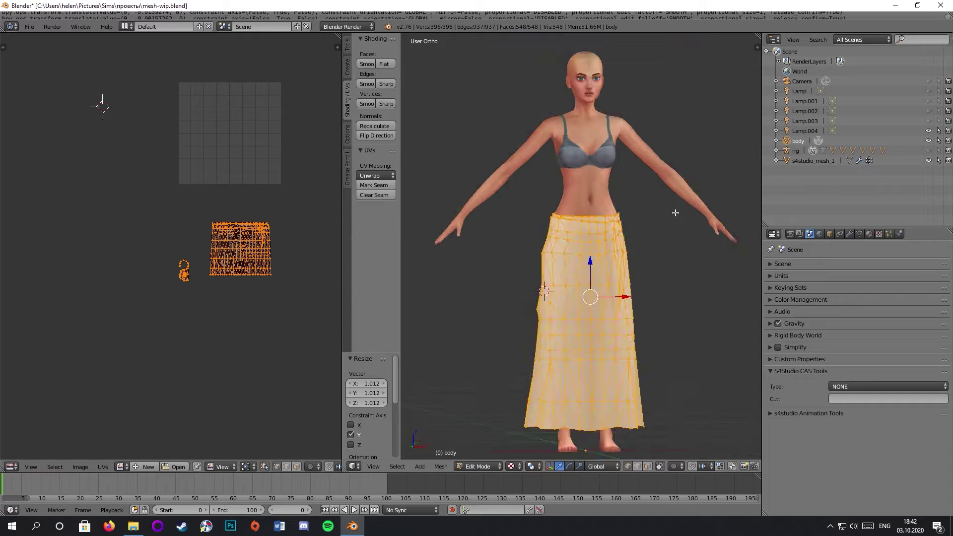
key("a")
key("Tab")
scroll(580, 254, "down", 3)
middle_click_drag(580, 254, 563, 225)
scroll(562, 177, "up", 6)
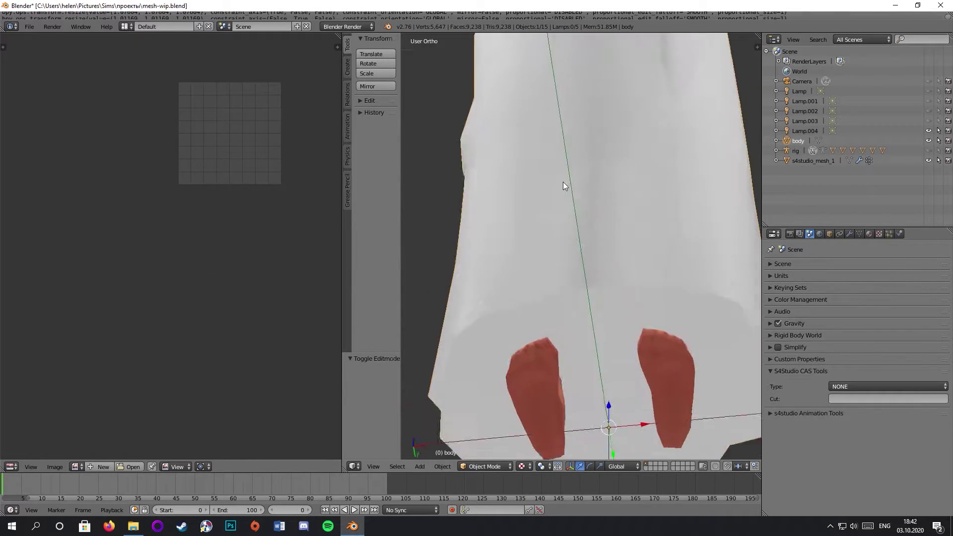
In Edit Mode, select the edge loop of one leg hole in the skirt's underside and merge it into a single central vertex
key("Tab")
scroll(248, 359, "up", 8)
middle_click_drag(248, 359, 212, 207)
scroll(212, 207, "up", 3)
key("c")
left_click(299, 289)
right_click(299, 289)
middle_click_drag(602, 366, 603, 239, "shift")
key("a")
scroll(604, 239, "up", 2)
left_click(514, 235, "alt")
scroll(376, 308, "up", 2, "ctrl")
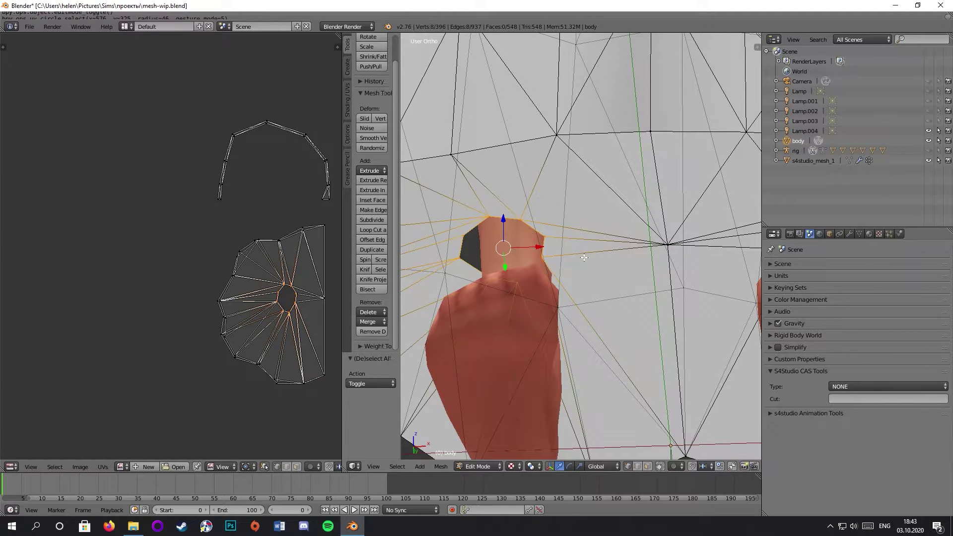
left_click(375, 322)
left_click(387, 330)
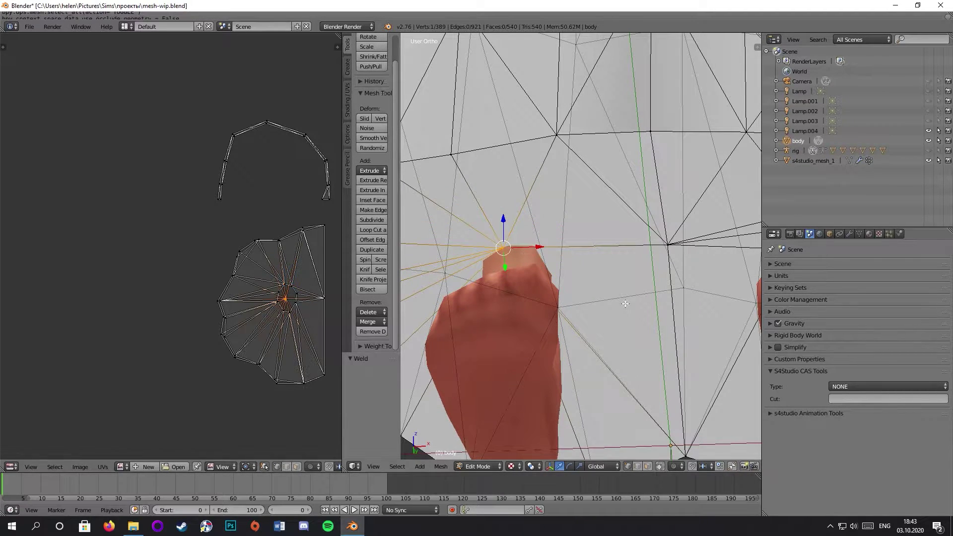
Merge the vertices around the other leg hole in the skirt's underside into one vertex and weld their UV points together
middle_click_drag(606, 300, 645, 208)
right_click(649, 201)
right_click(605, 244, "ctrl")
right_click(660, 261, "ctrl")
right_click(678, 217, "ctrl")
middle_click_drag(633, 263, 597, 211)
scroll(594, 262, "down", 5)
scroll(610, 231, "down", 5)
scroll(513, 285, "up", 4)
scroll(598, 211, "up", 4)
scroll(598, 211, "up", 2)
left_click(375, 321)
left_click(389, 354)
key("w")
left_click(300, 302)
Deselect everything and examine the skirt's mesh around the waistband and front
middle_click_drag(516, 281, 571, 313)
scroll(538, 285, "down", 2)
scroll(538, 285, "down", 4)
key("a")
scroll(539, 284, "up", 5)
scroll(470, 292, "down", 4)
scroll(571, 303, "up", 1)
middle_click_drag(566, 258, 572, 380, "shift")
scroll(556, 298, "up", 3)
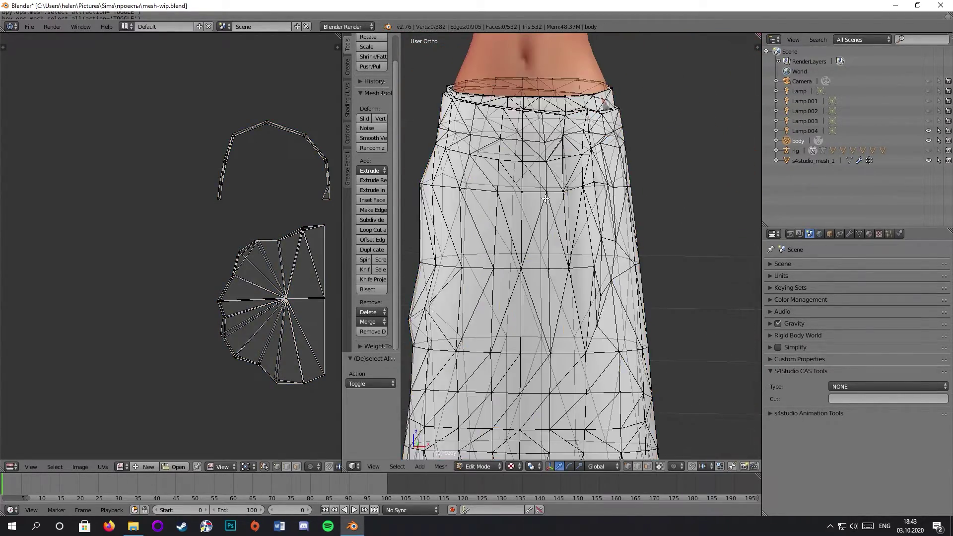
middle_click_drag(543, 226, 623, 350, "shift")
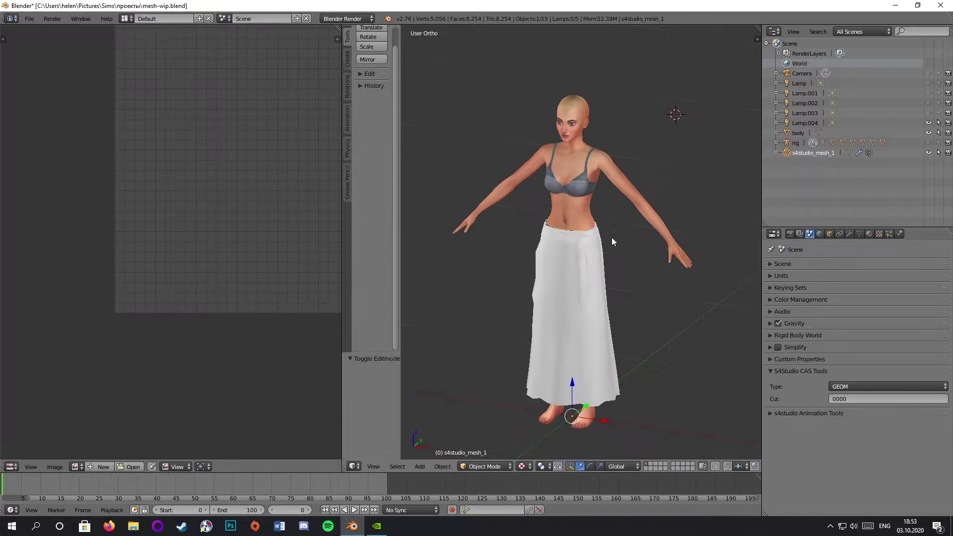
Set the S4Studio CAS type of the skirt object body to GEOM with cut 0000
middle_click_drag(612, 237, 676, 210)
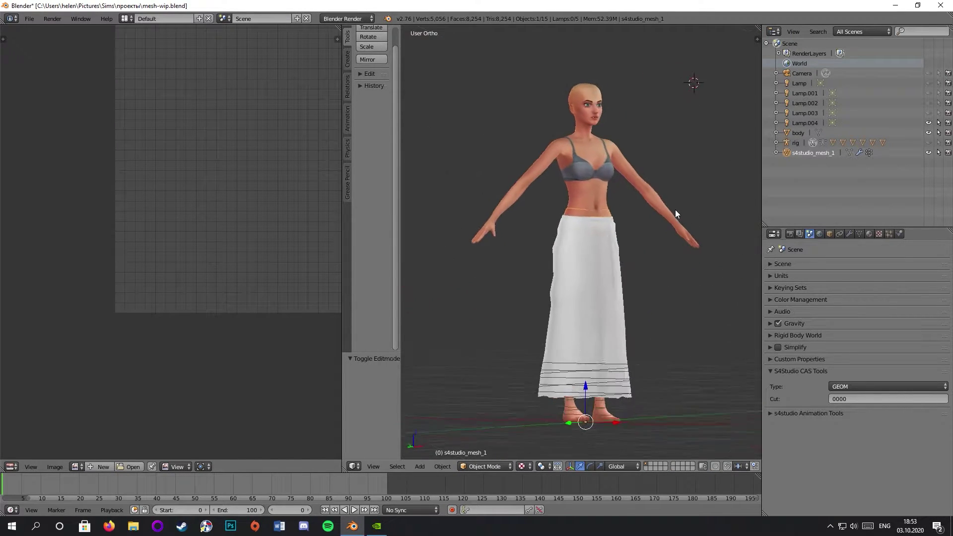
scroll(660, 218, "up", 5)
scroll(663, 221, "up", 2)
left_click(857, 387)
left_click(857, 389)
left_click(799, 132)
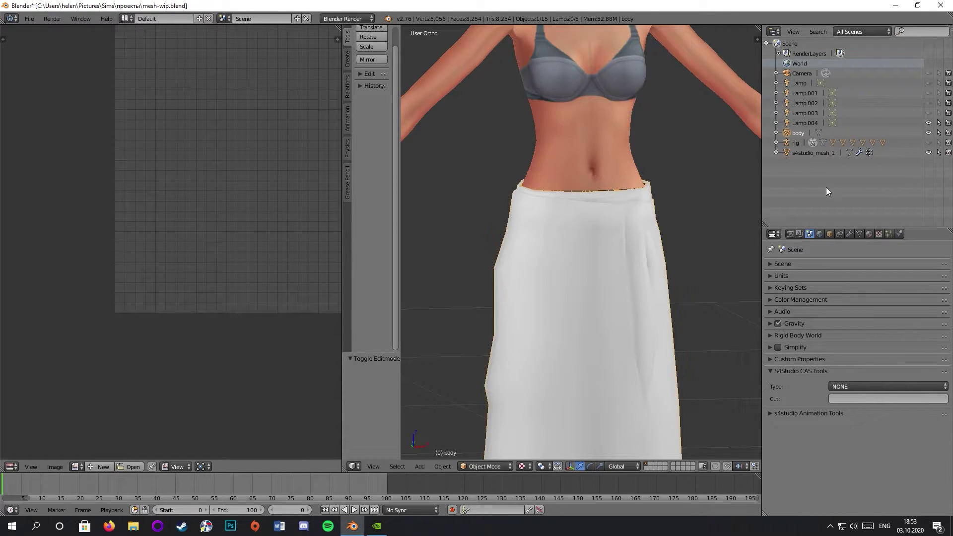
left_click(883, 382)
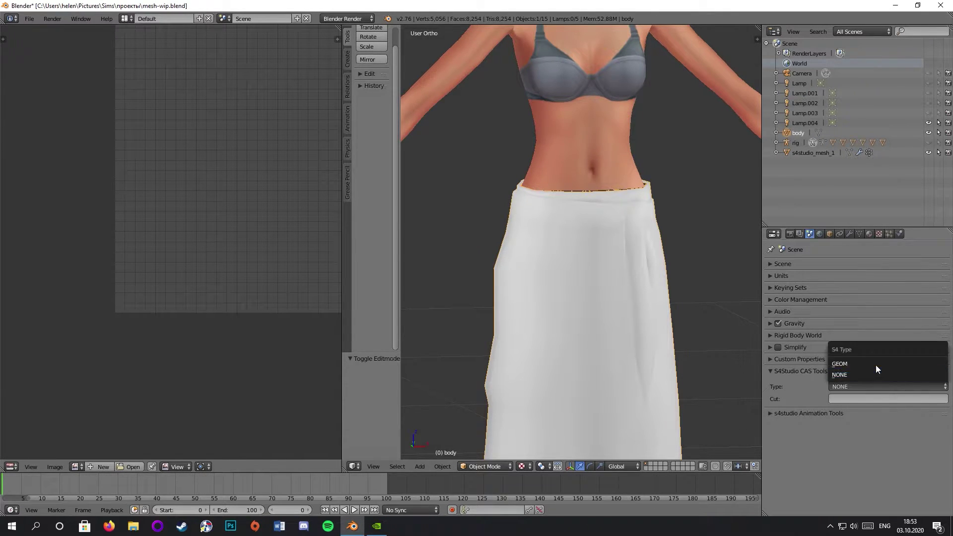
left_click(873, 363)
left_click(850, 400)
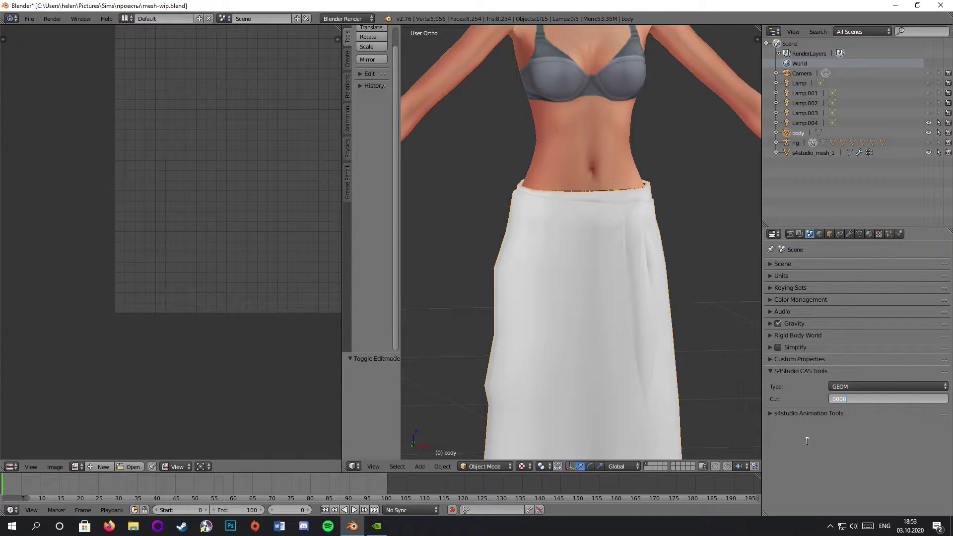
key("Return")
left_click(850, 233)
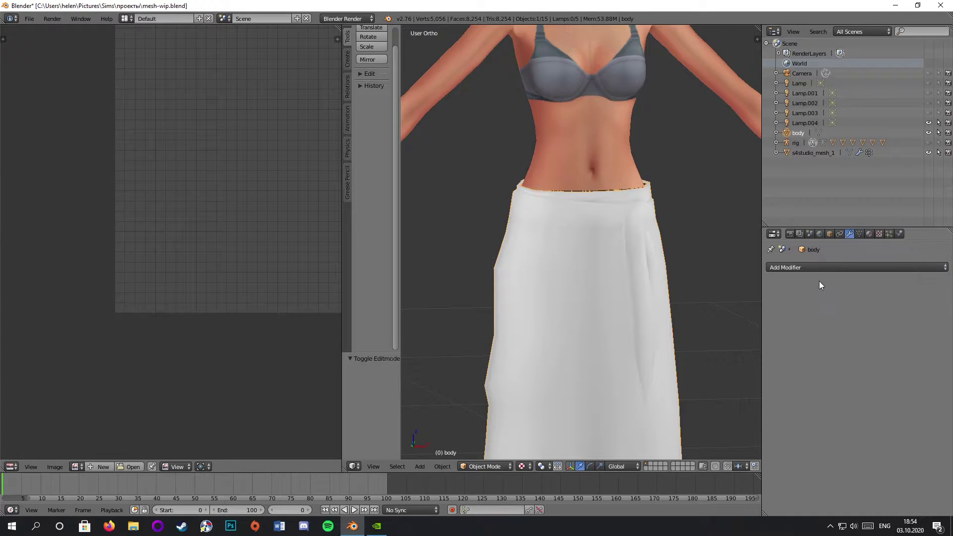
left_click(825, 268)
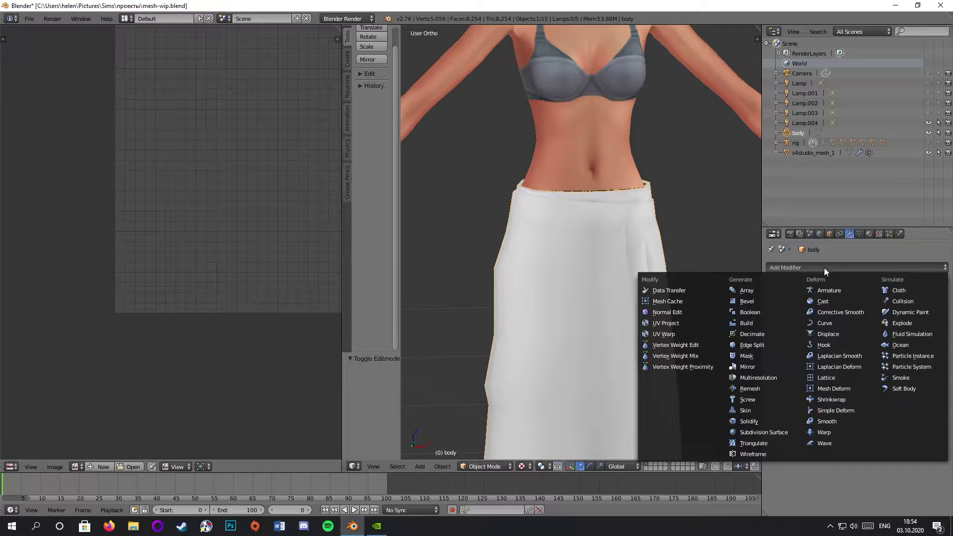
left_click(824, 268)
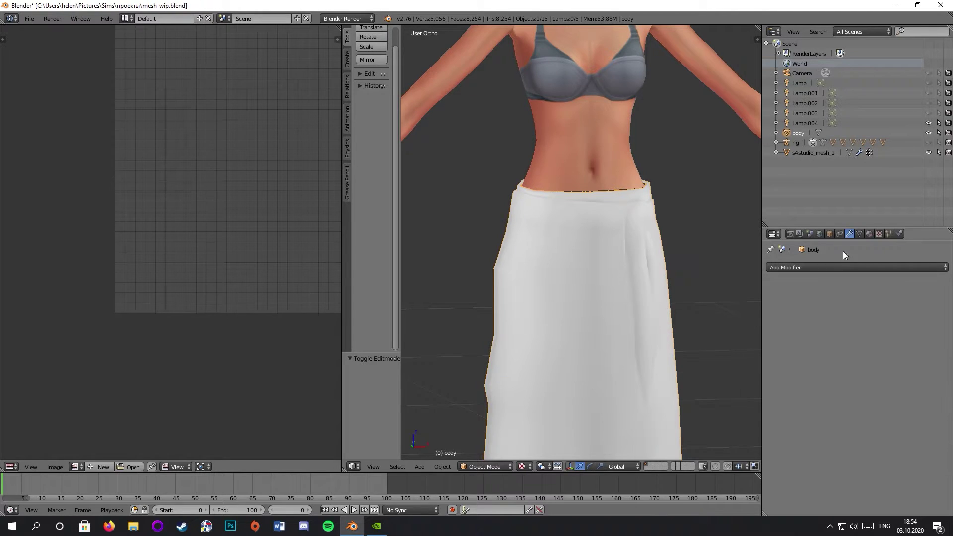
Rename the skirt object's UV map to uv_0
left_click(859, 234)
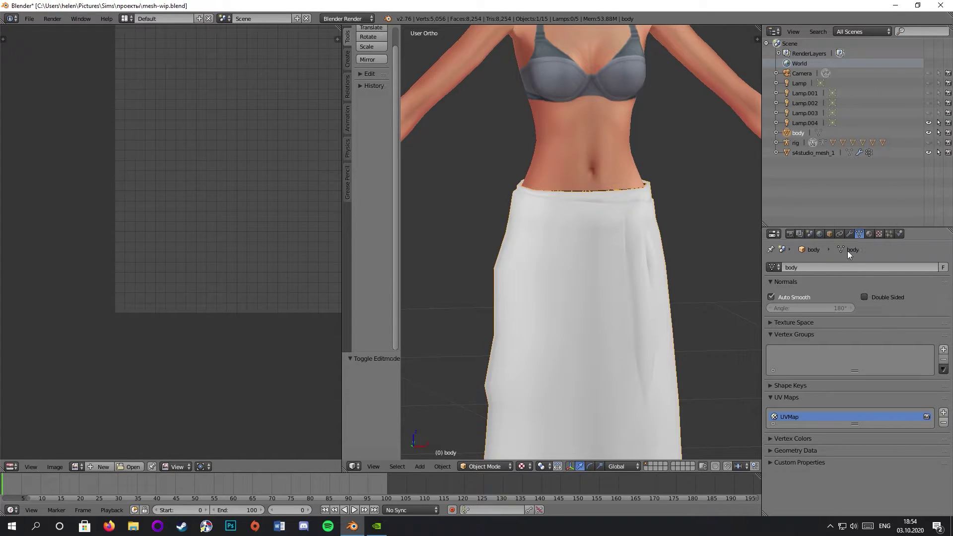
double_click(785, 417)
type("uv_0")
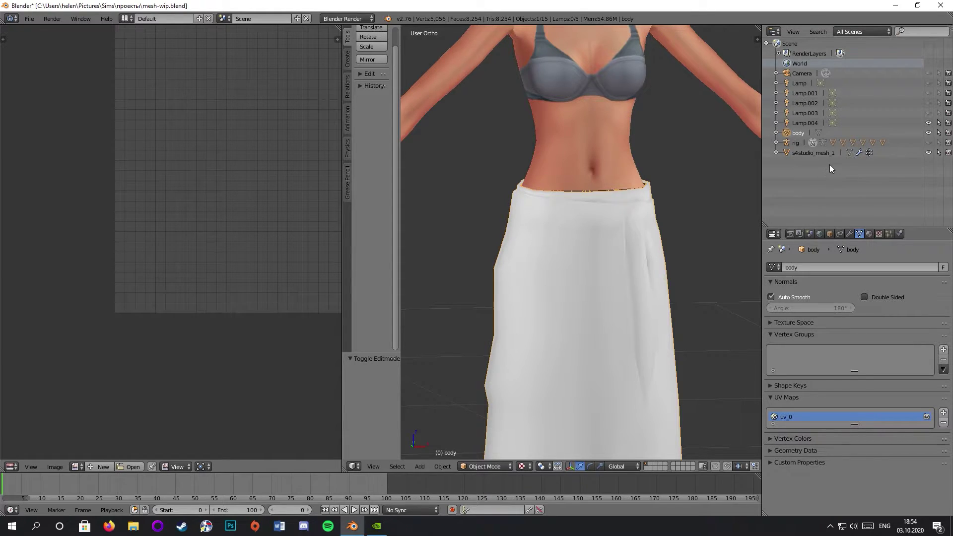
left_click(817, 136)
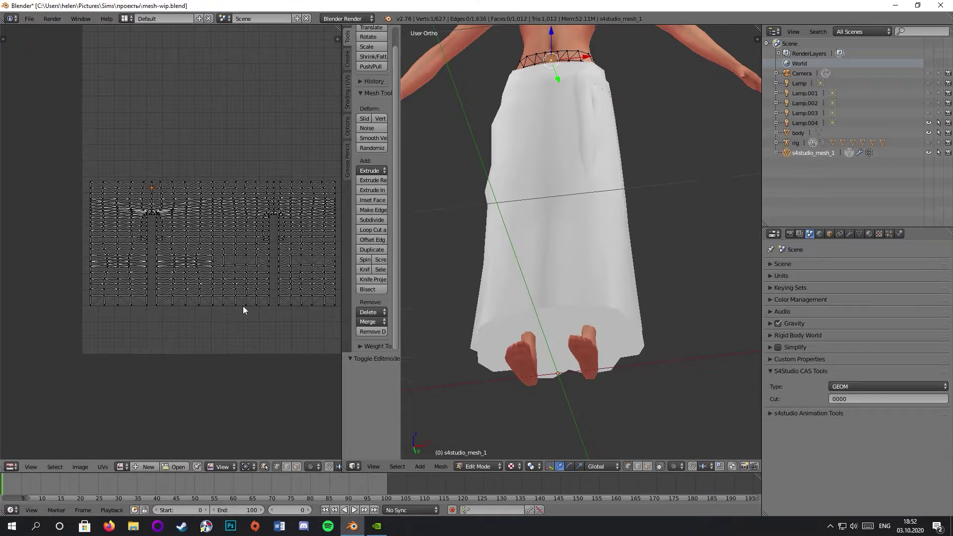
Delete the middle faces of s4studio_mesh_1, keeping only the waist strip and lower-leg strips, and select the remaining geometry
key("b")
left_click_drag(334, 299, 67, 185)
key("x")
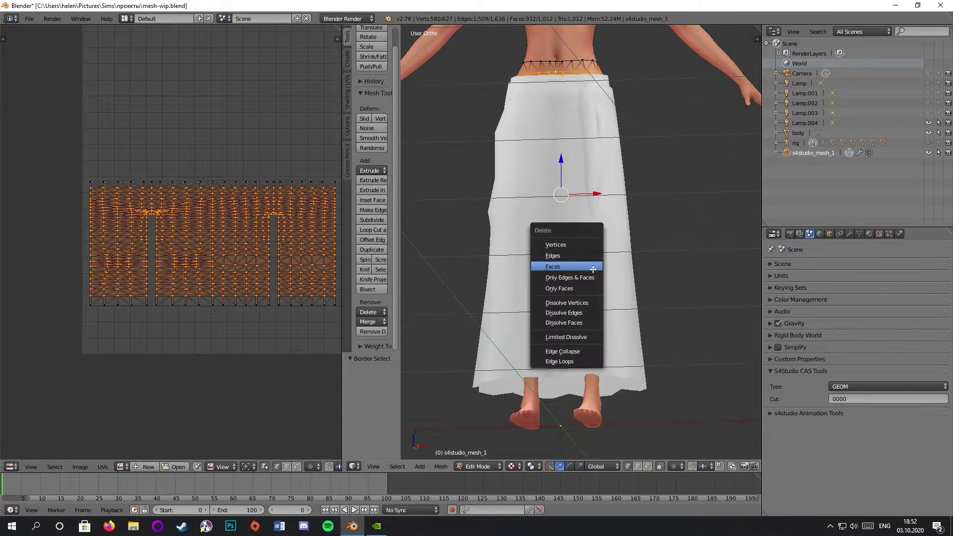
left_click(593, 269)
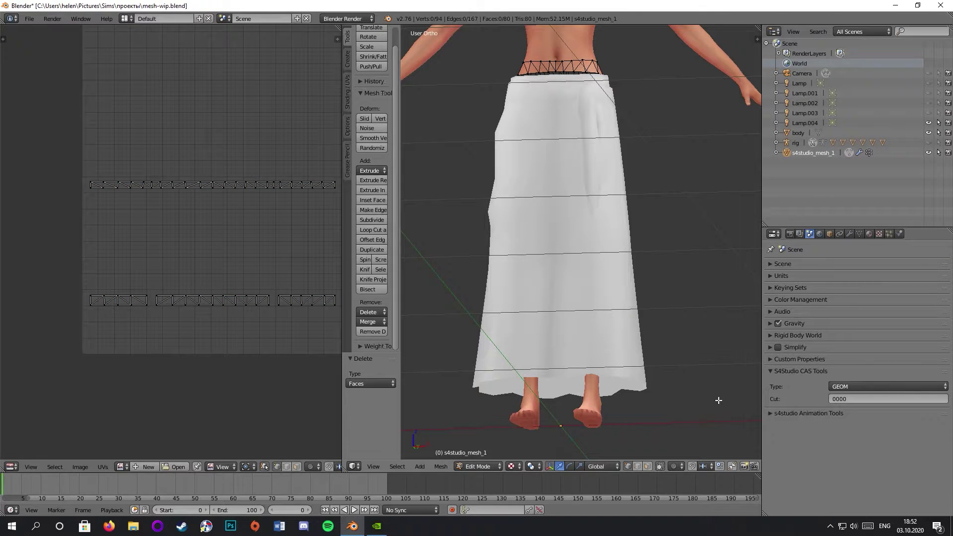
middle_click_drag(674, 461, 636, 345)
key("a")
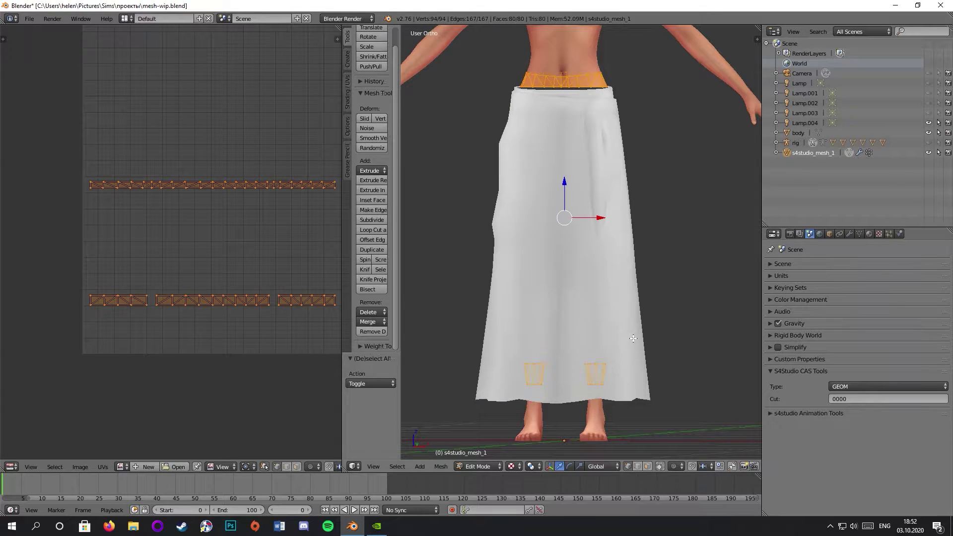
Delete the faces of the two lower-leg strips from s4studio_mesh_1, keeping only the waist strip
left_click(815, 133)
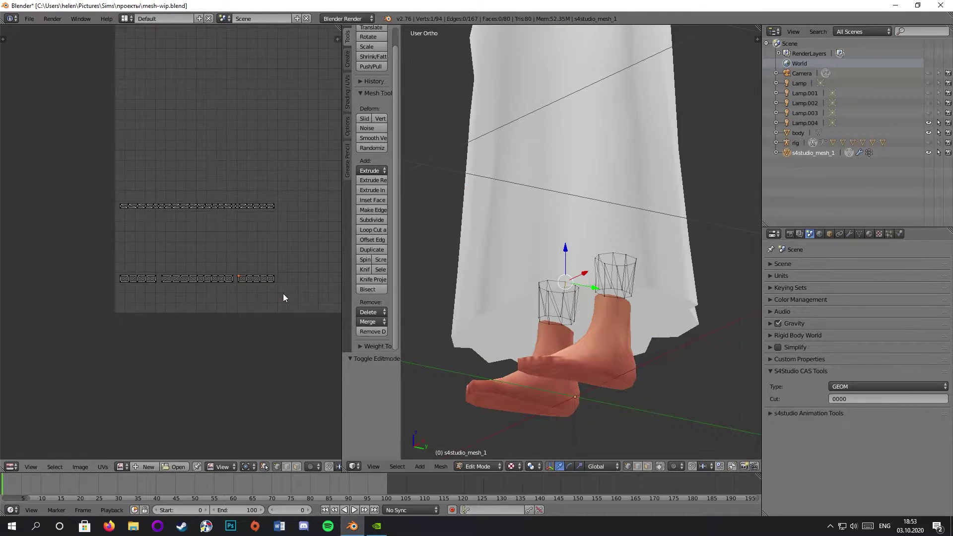
key("b")
left_click_drag(285, 271, 111, 305)
key("x")
left_click(589, 309)
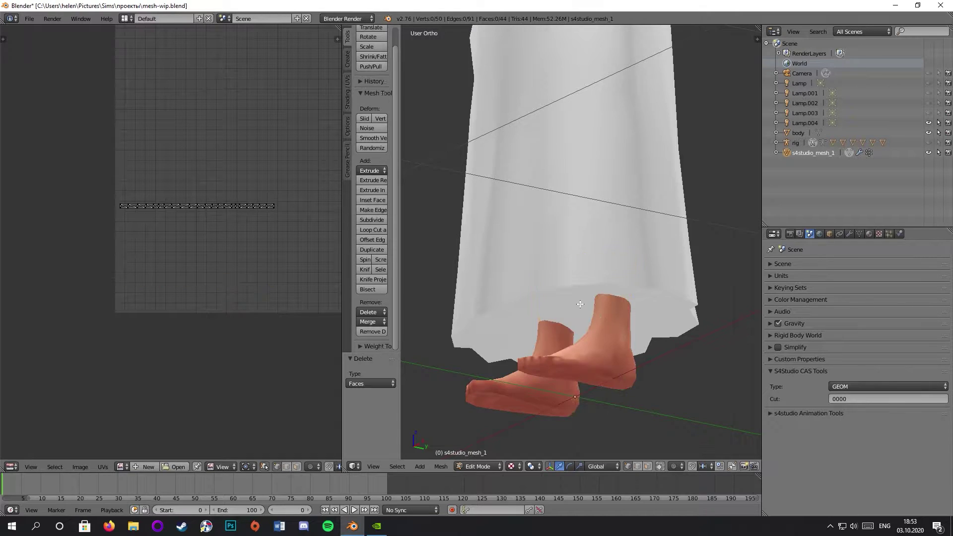
scroll(589, 310, "down", 5)
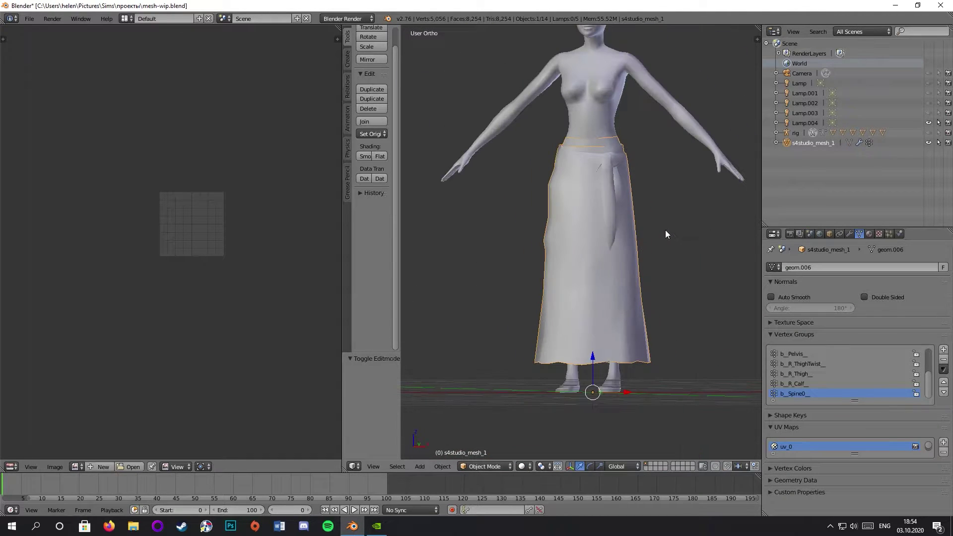
Select the entire combined skirt mesh and load the Sims 4 UV template 21NjwYw.png as its UV background
scroll(665, 230, "down", 2)
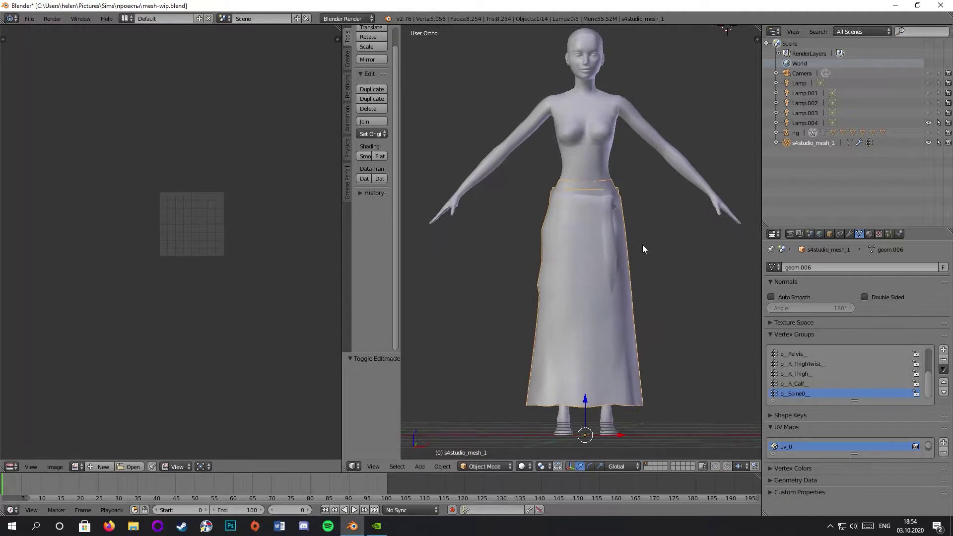
scroll(639, 242, "up", 4)
left_click(848, 143)
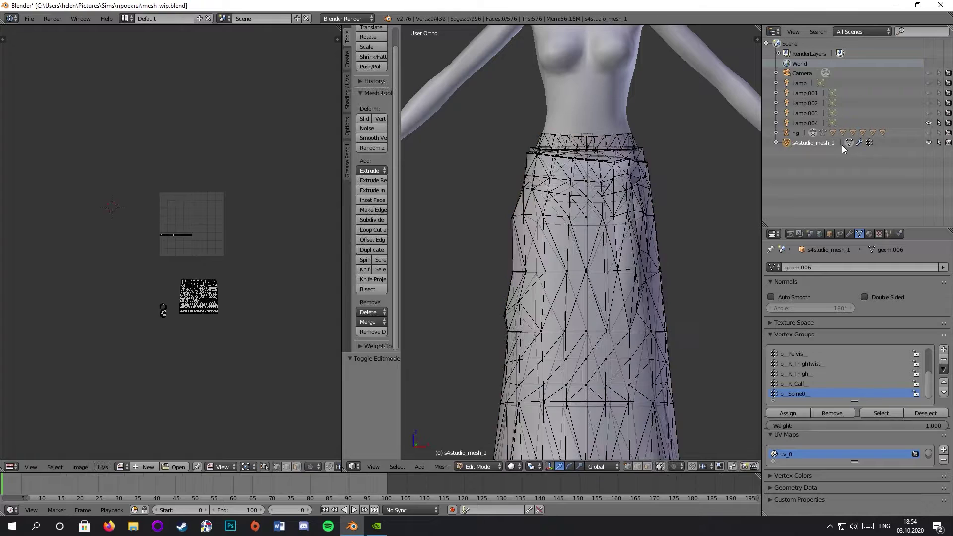
scroll(176, 199, "up", 5)
key("a")
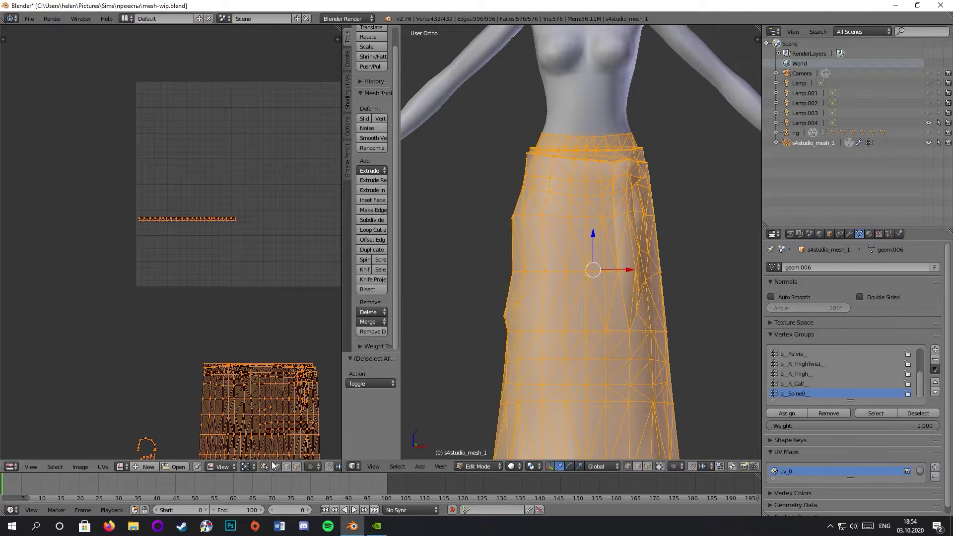
left_click(85, 466)
left_click(93, 449)
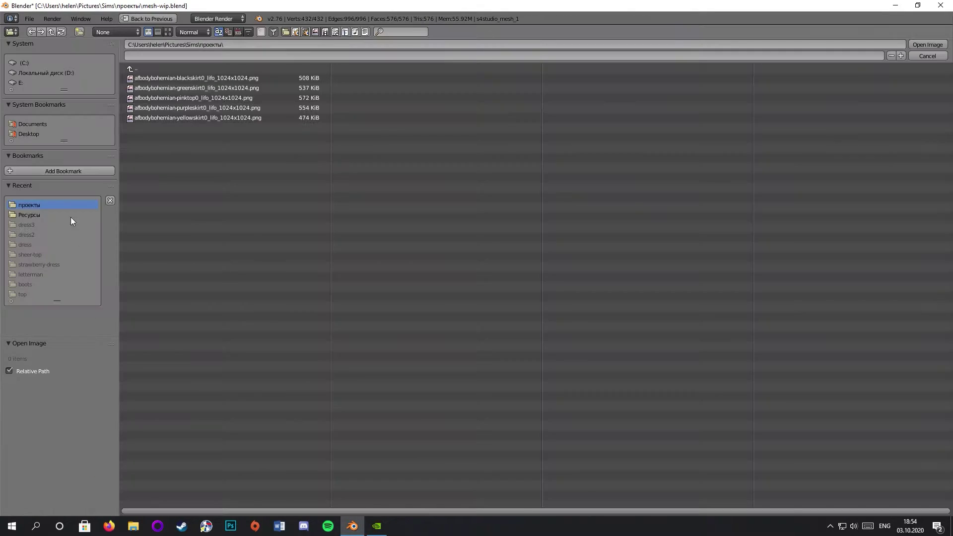
left_click(50, 216)
double_click(178, 137)
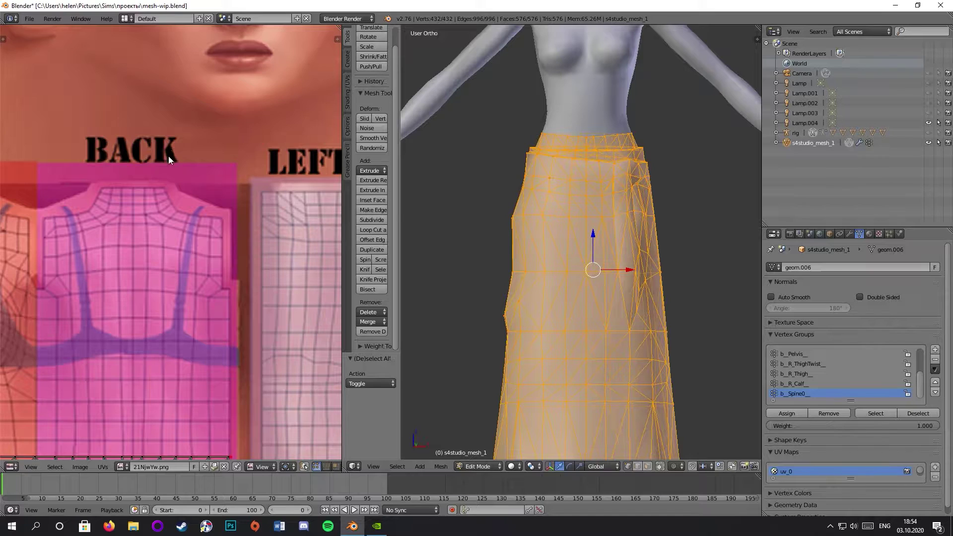
scroll(172, 305, "down", 3)
middle_click_drag(172, 304, 171, 145)
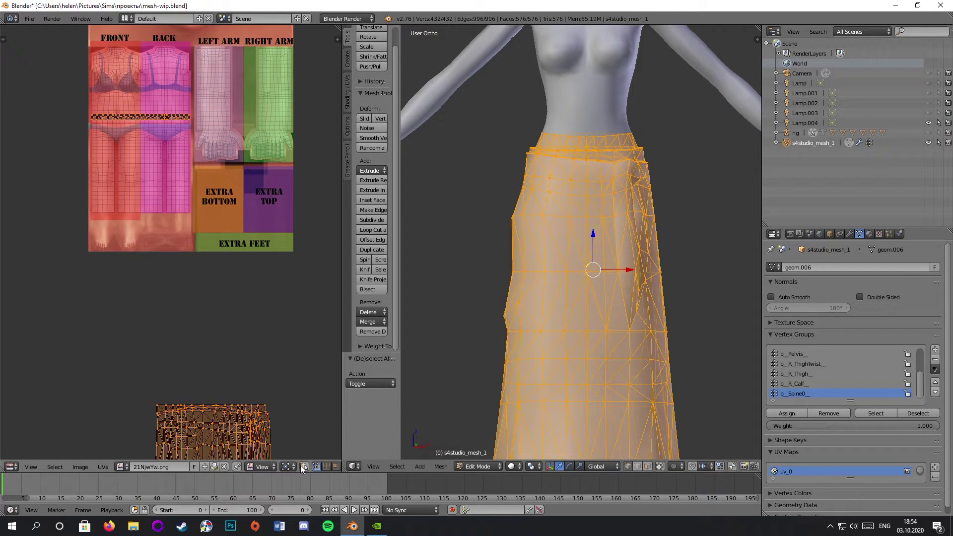
Scale the skirt and tie UV islands vertically to about half their height, leaving the waist strip's UVs out
key("a")
scroll(251, 234, "down", 3)
right_click(246, 236)
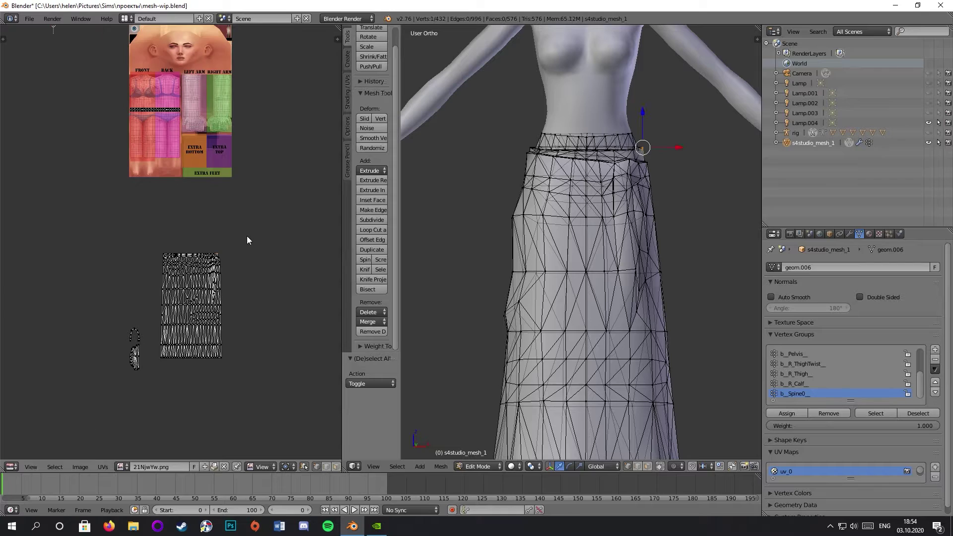
key("b")
left_click_drag(246, 239, 76, 415)
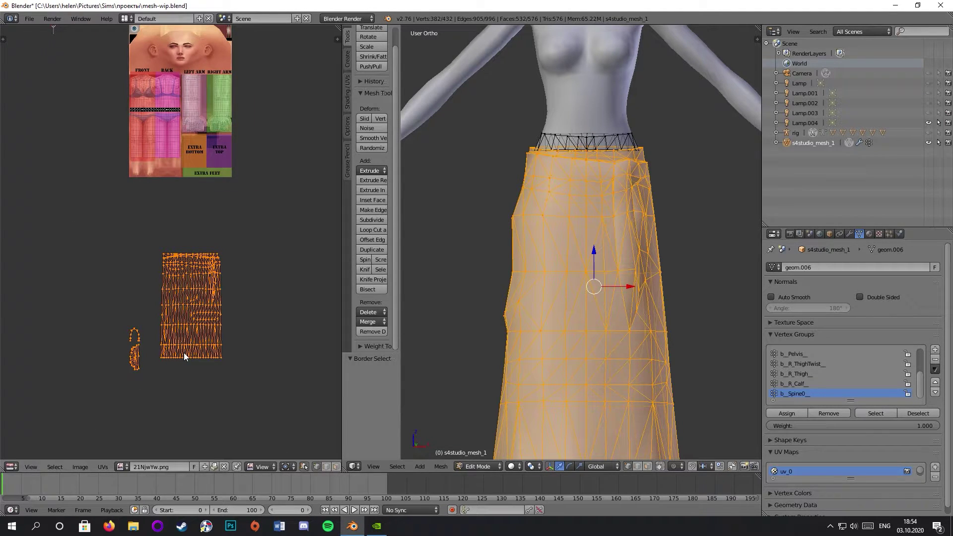
key("s")
key("y")
key("0")
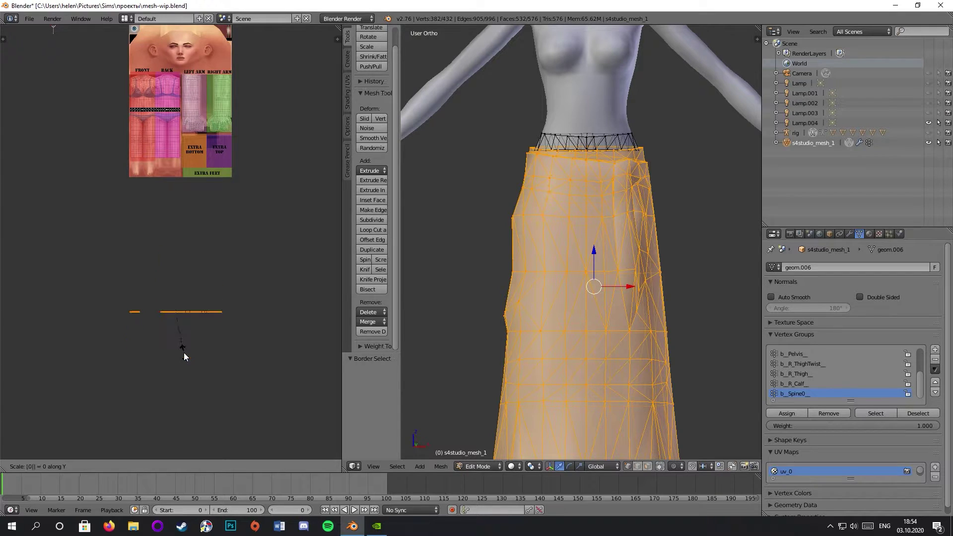
key("Escape")
key("a")
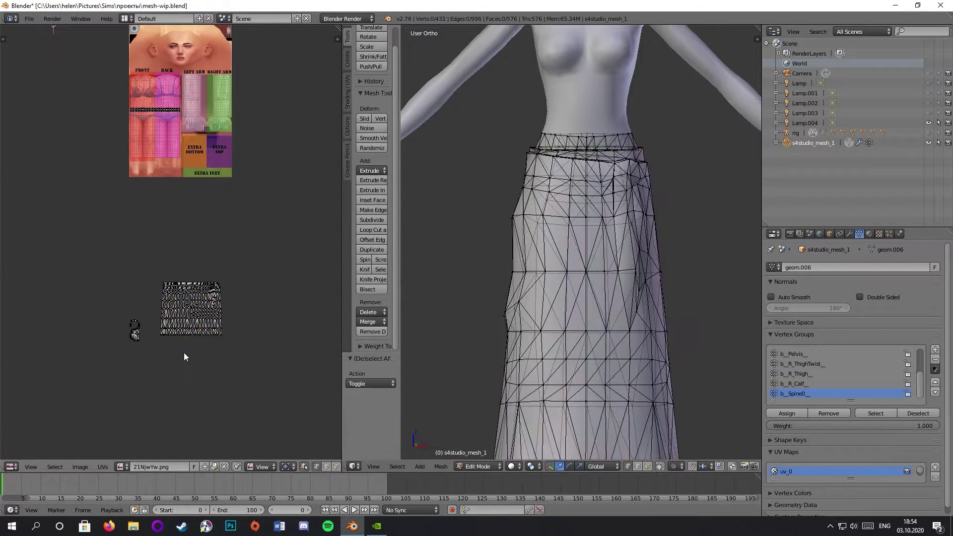
Move the main skirt UV island up onto the template's front and back body area, below the waist strip
key("b")
left_click_drag(237, 265, 159, 351)
scroll(205, 349, "up", 1)
key("g")
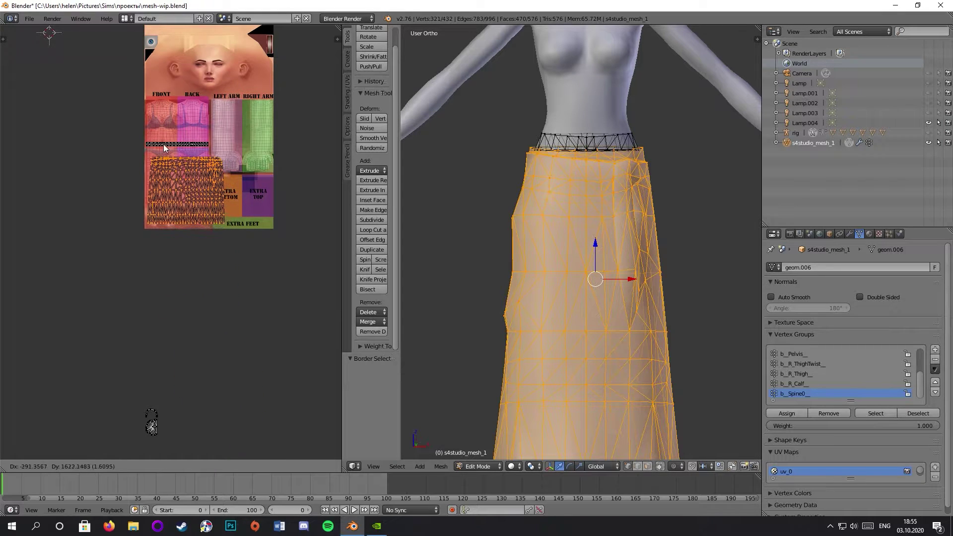
left_click(195, 124)
scroll(196, 125, "up", 2)
middle_click_drag(196, 125, 197, 301)
scroll(276, 280, "up", 1)
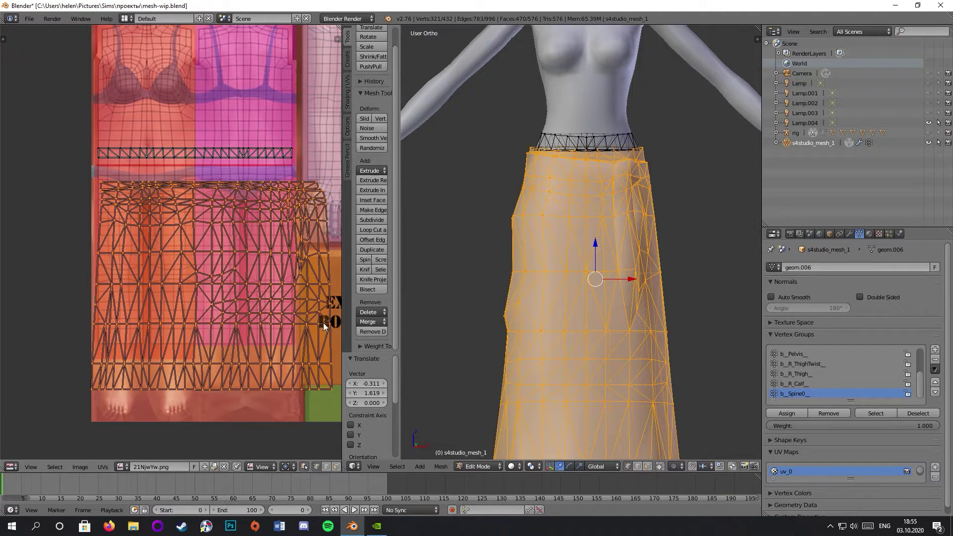
Scale the main skirt UV island to about 0.827 and position it within the front and back leg areas
key("g")
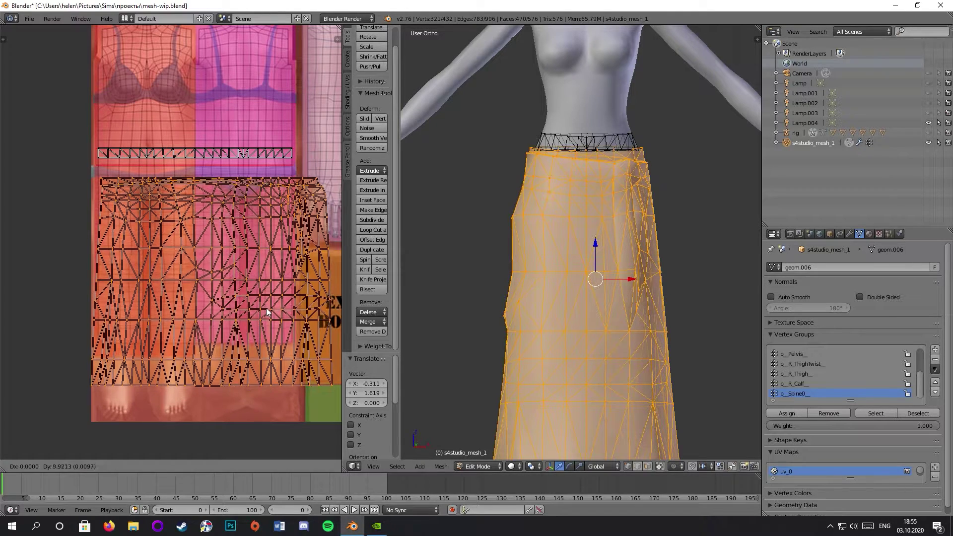
left_click(242, 291)
middle_click_drag(242, 290, 224, 326)
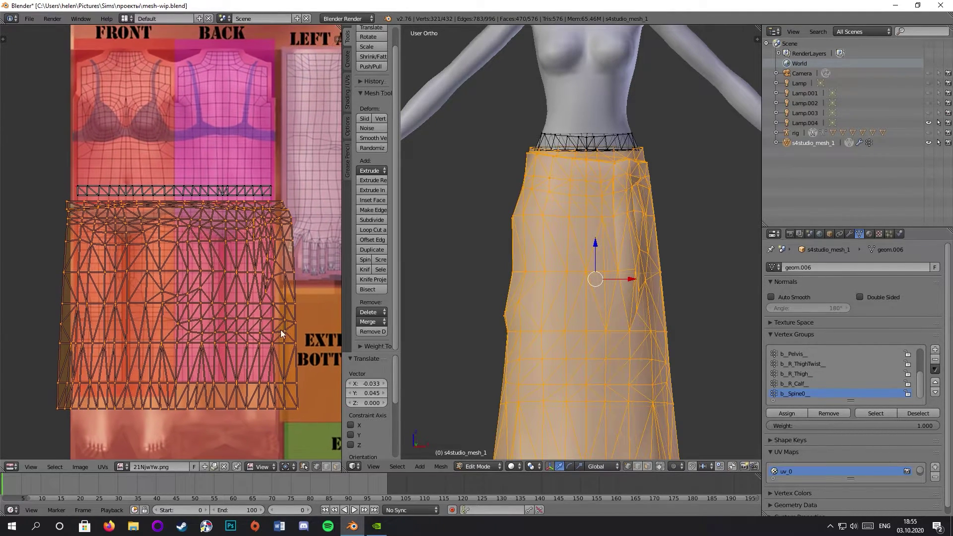
key("s")
left_click(290, 333)
key("g")
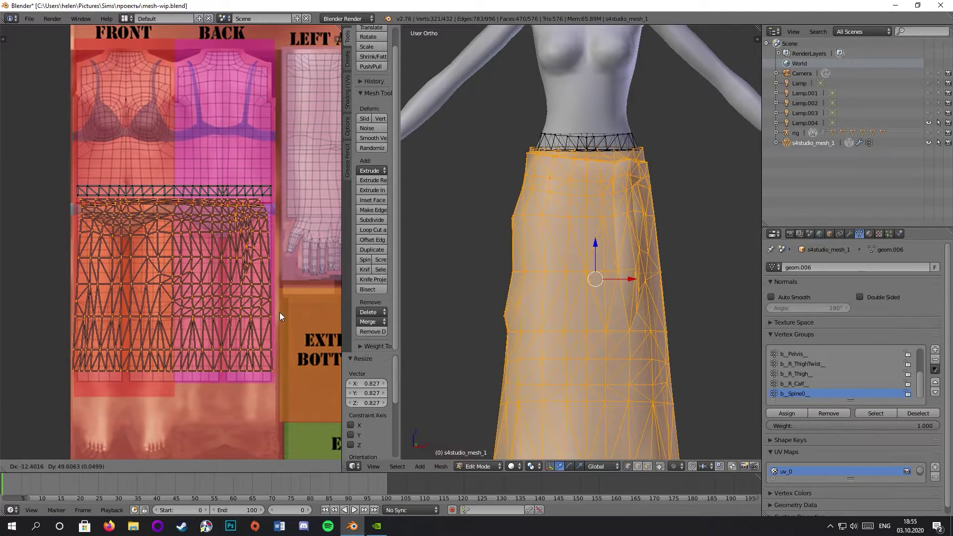
left_click(279, 312)
Nudge the main skirt UV island by about 0.001 in X and -0.004 in Y, and deselect everything
scroll(234, 279, "up", 5)
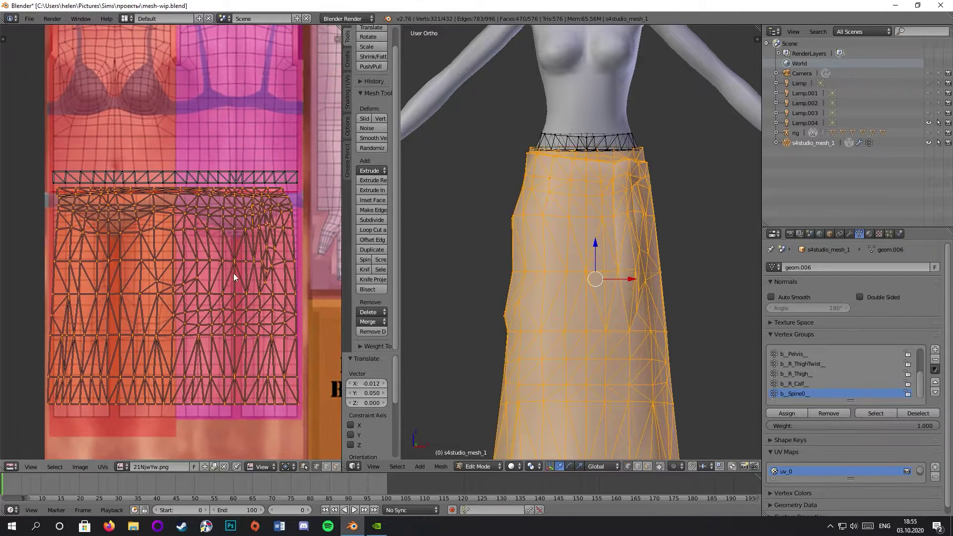
scroll(244, 257, "down", 3)
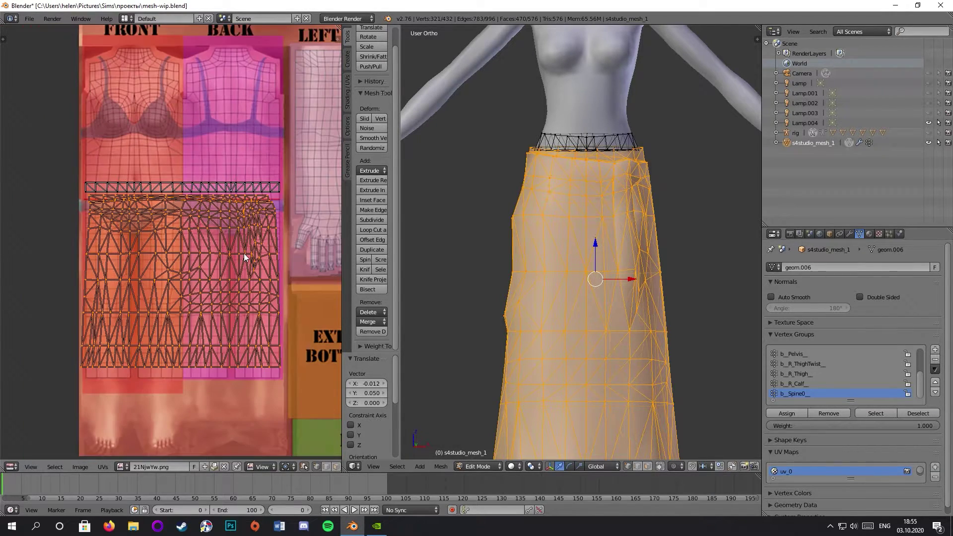
key("g")
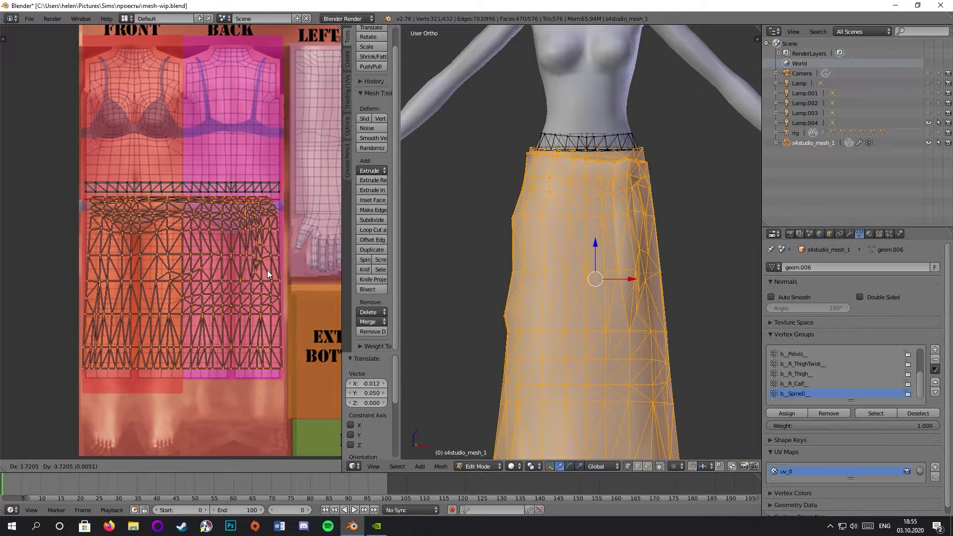
left_click(267, 275)
scroll(267, 275, "up", 3)
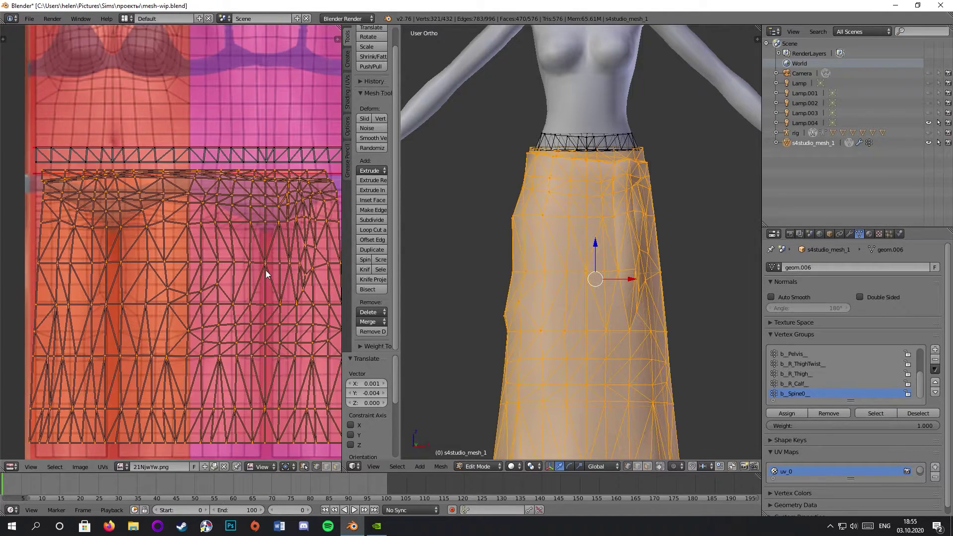
scroll(267, 275, "down", 4)
key("a")
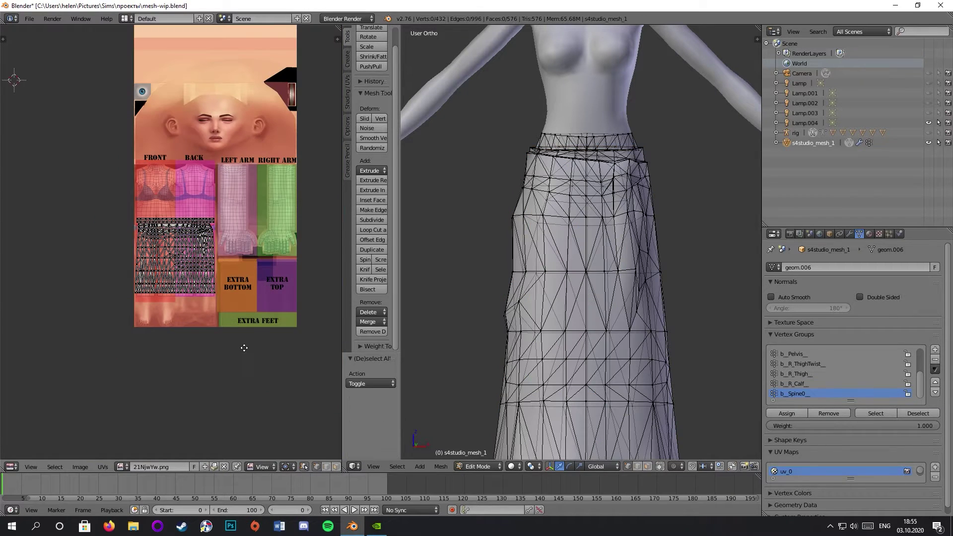
Move the small leftover skirt UV islands into the template's Extra Bottom area, near its upper-left corner
scroll(187, 338, "down", 1)
right_click(160, 418)
scroll(160, 418, "down", 3)
key("b")
left_click_drag(184, 334, 121, 379)
left_click_drag(150, 313, 186, 377)
middle_click_drag(212, 298, 164, 392)
key("g")
left_click(207, 254)
scroll(202, 258, "up", 6)
key("g")
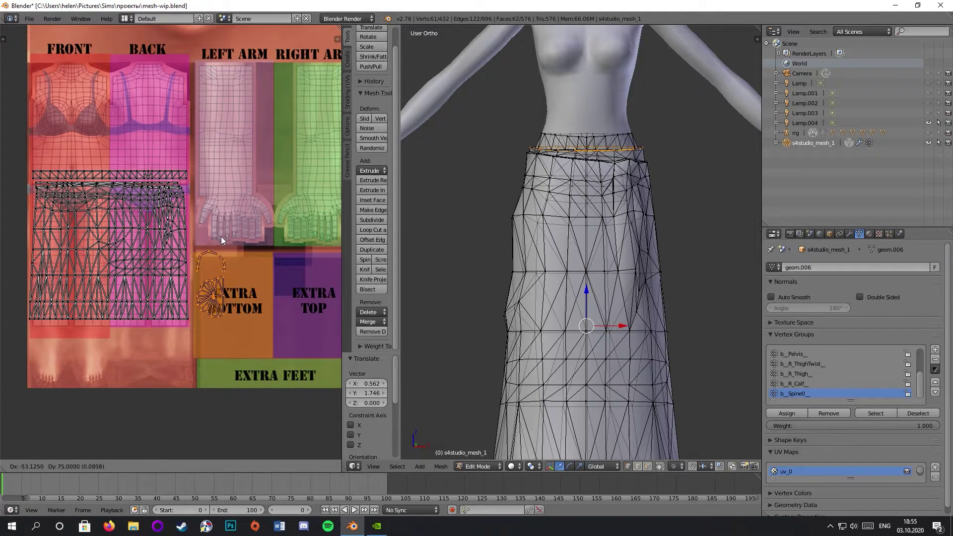
left_click(222, 237)
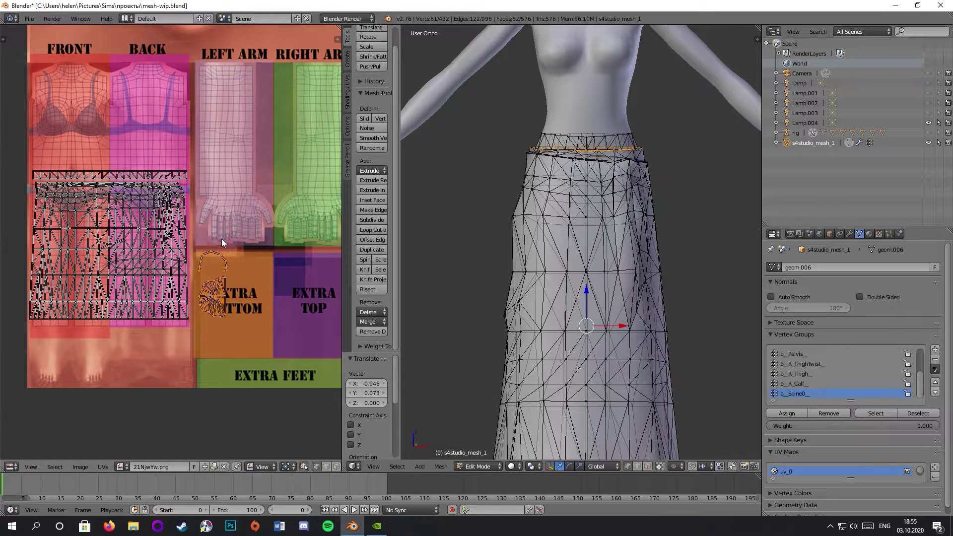
key("a")
scroll(141, 237, "up", 3)
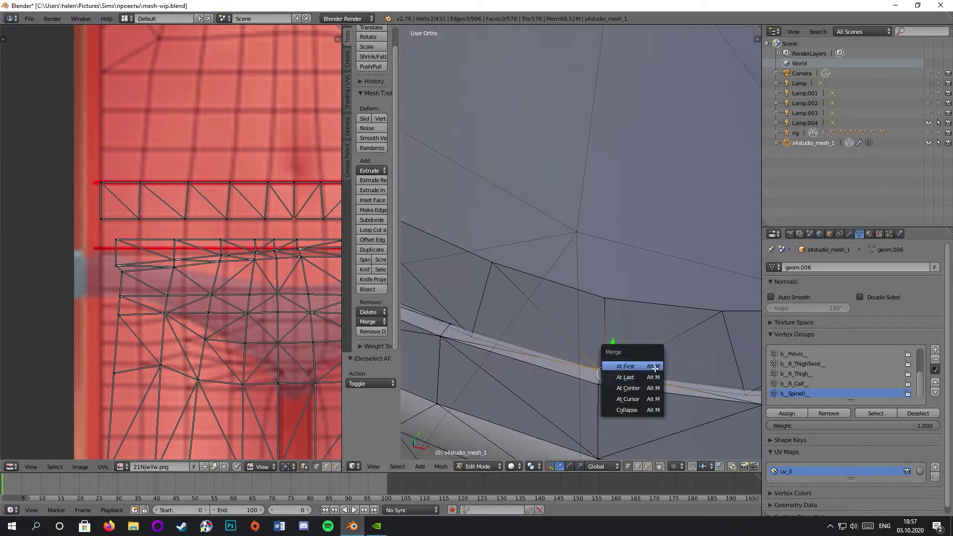
Merge vertex pairs between the body's waist strip and the skirt's upper rim to close the waist gap
left_click(618, 366)
middle_click_drag(610, 321, 521, 238)
right_click(521, 238, "shift")
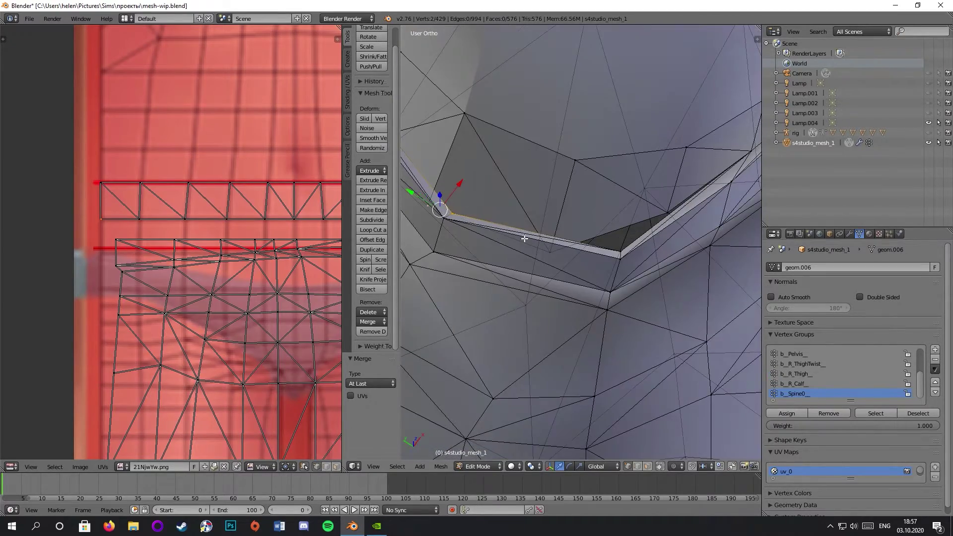
key("alt+m")
left_click(522, 238)
scroll(522, 238, "down", 5)
scroll(644, 304, "up", 6)
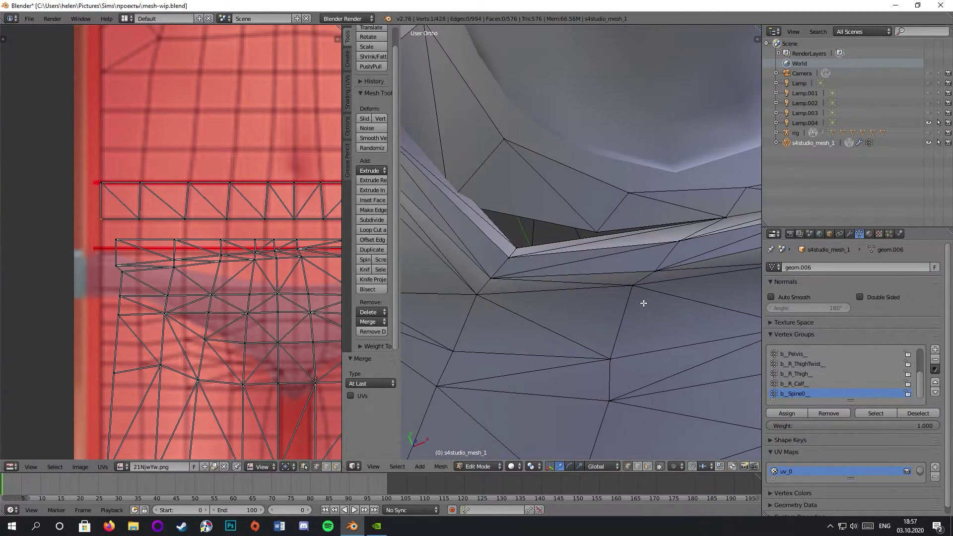
Merge another waist-gap vertex pair at the last selected vertex and check the waist in Object Mode
middle_click_drag(545, 259, 621, 264)
key("a")
key("w")
left_click(485, 263)
key("a")
right_click(469, 252)
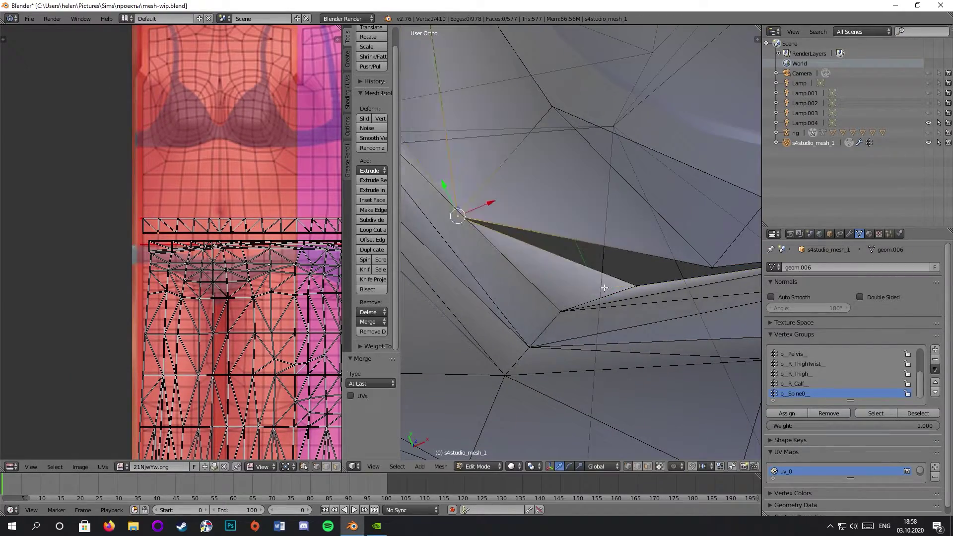
right_click(712, 267, "shift")
key("alt+m")
left_click(695, 267)
scroll(695, 266, "down", 3)
middle_click_drag(695, 267, 649, 351)
key("a")
scroll(646, 348, "up", 2)
scroll(646, 348, "down", 5)
key("Tab")
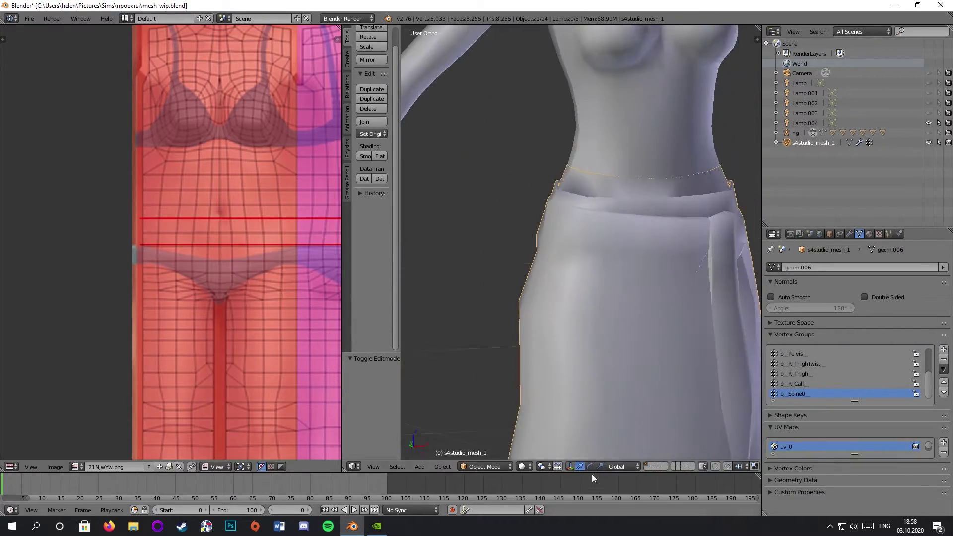
Return to Edit Mode and merge the next open vertex pair along the skirt's waist rim
key("Tab")
scroll(552, 289, "up", 5)
middle_click_drag(553, 289, 662, 252)
right_click(496, 199)
right_click(553, 181, "shift")
key("alt+m")
left_click(532, 187)
Knife-cut an extra vertex on the waist rim and merge it with the neighbouring waist vertex at the last selected one
key("k")
left_click(596, 248)
key("Return")
right_click(599, 218, "shift")
key("alt+m")
left_click(601, 218)
scroll(607, 248, "down", 2)
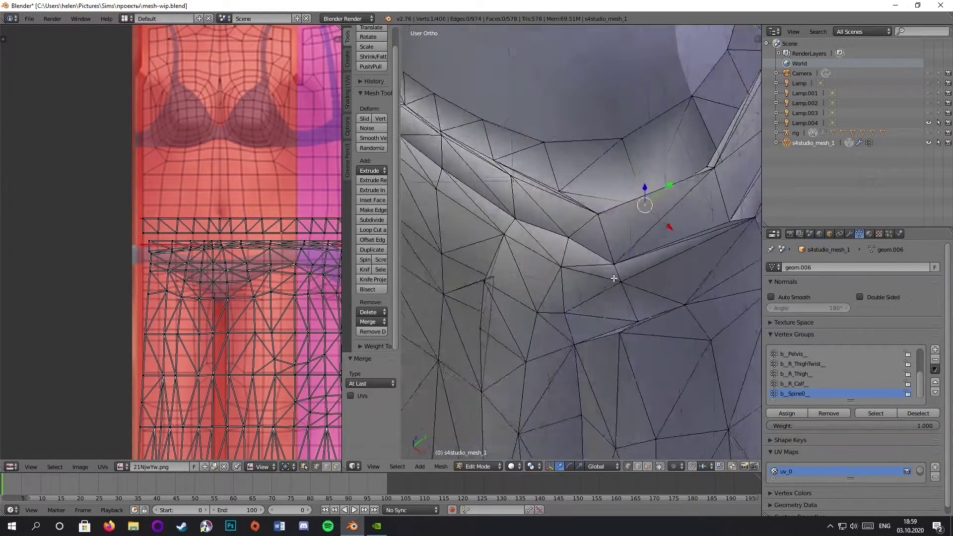
Merge a pair of close vertices between the waist strip and the skirt's rim at the last selected vertex
middle_click_drag(609, 283, 707, 266)
scroll(592, 266, "up", 3)
right_click(617, 212)
right_click(624, 219, "shift")
middle_click_drag(623, 220, 549, 224)
key("alt+m")
left_click(549, 225)
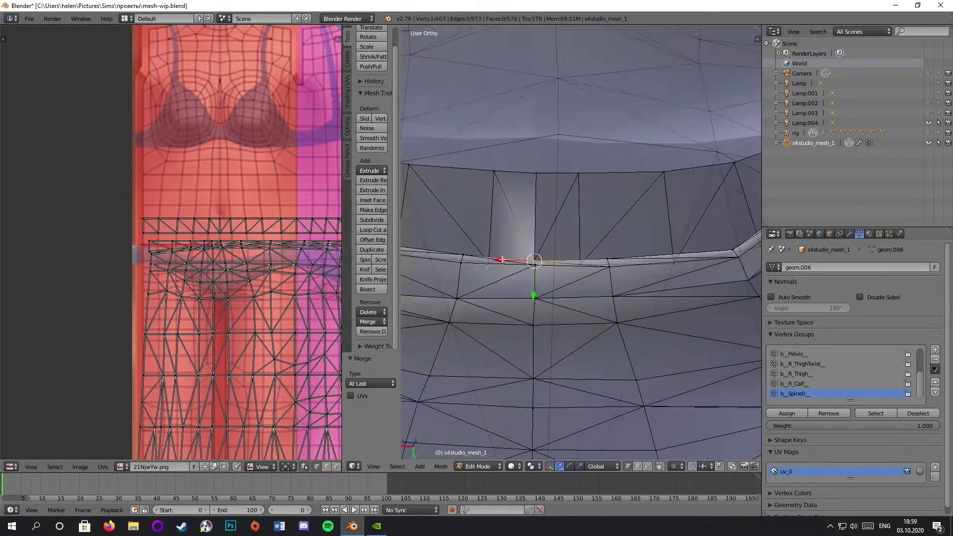
Try merging another nearby vertex pair along the waist seam
middle_click_drag(600, 263, 621, 286)
scroll(636, 291, "up", 3)
right_click(582, 279)
right_click(576, 293, "shift")
key("alt+m")
left_click(578, 292)
scroll(586, 288, "down", 3)
Undo the last vertex merge on the waist seam
key("ctrl+z")
key("ctrl+z")
key("ctrl+z")
key("ctrl+z")
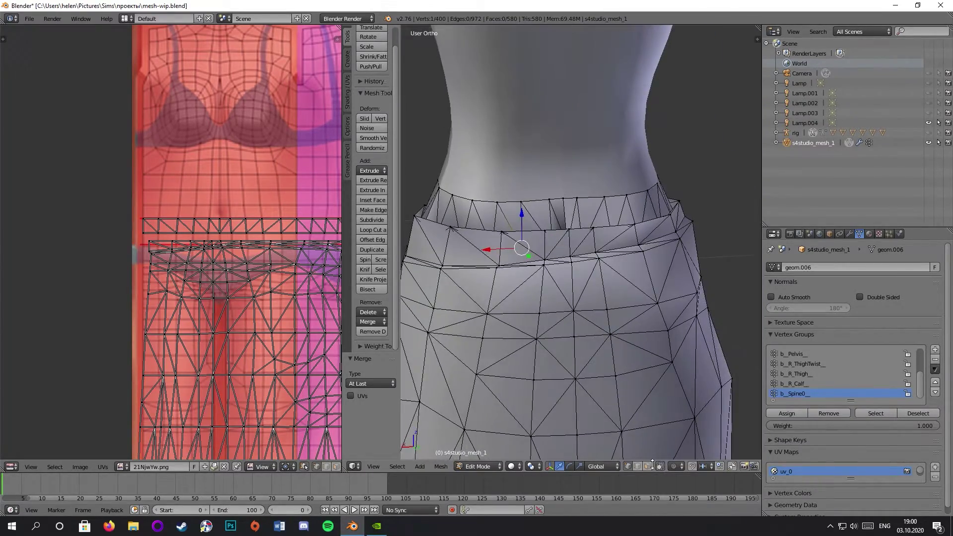
Knife-cut the inner waist rim near its side corner and merge the new vertex with the adjoining waist-strip vertex
middle_click_drag(664, 238, 579, 318)
scroll(579, 318, "up", 4)
key("k")
left_click(651, 217)
left_click(688, 211)
key("Return")
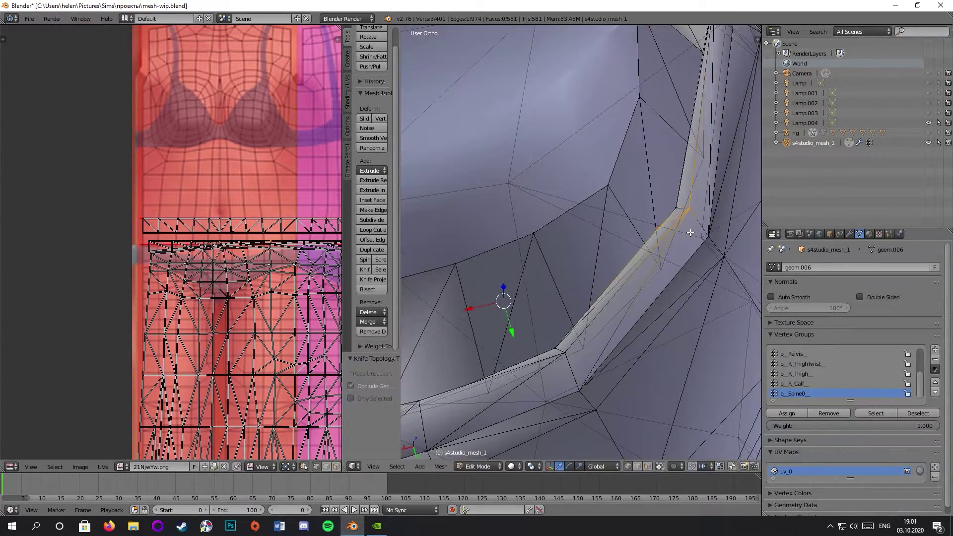
key("alt+m")
left_click(645, 272)
Dissolve the surplus edge between the selected vertices at the side of the skirt's waist
middle_click_drag(646, 272, 612, 434)
scroll(691, 178, "down", 6)
scroll(561, 233, "up", 6)
right_click(569, 263, "shift")
key("x")
left_click(566, 269)
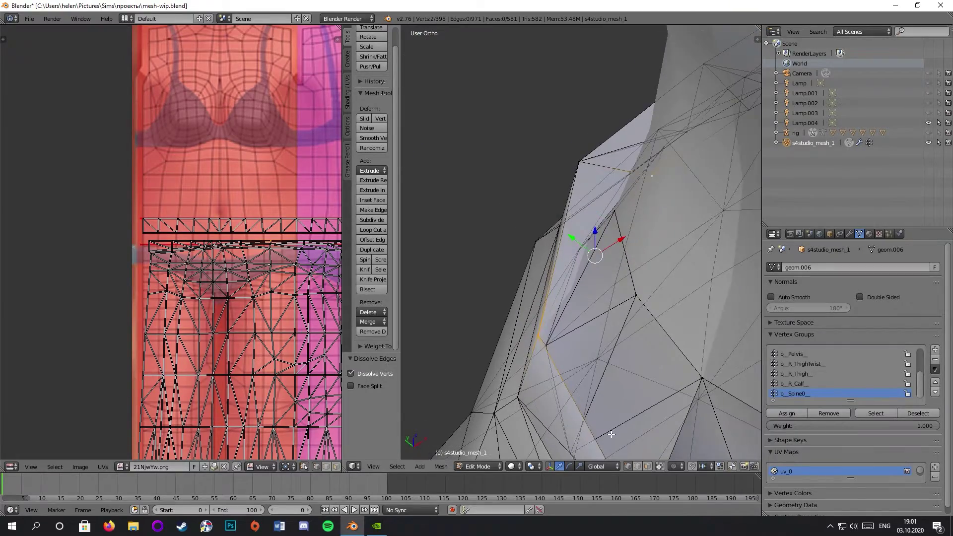
Knife-cut two new edges across the faces joining the waist strip and the skirt rim at the side corner
key("k")
left_click(579, 162)
left_click(546, 346)
key("Return")
key("a")
middle_click_drag(583, 330, 605, 330)
key("k")
left_click(574, 260)
left_click(570, 171)
key("Return")
Examine the joined waist and the skirt's overall shape from several sides, with and without the wireframe
scroll(576, 193, "up", 2)
scroll(586, 208, "down", 4)
middle_click_drag(585, 209, 645, 278)
scroll(645, 278, "up", 3)
key("a")
key("Tab")
scroll(586, 298, "down", 3)
middle_click_drag(586, 298, 576, 249)
key("Tab")
scroll(602, 257, "up", 2)
scroll(602, 257, "down", 3)
scroll(632, 266, "up", 3)
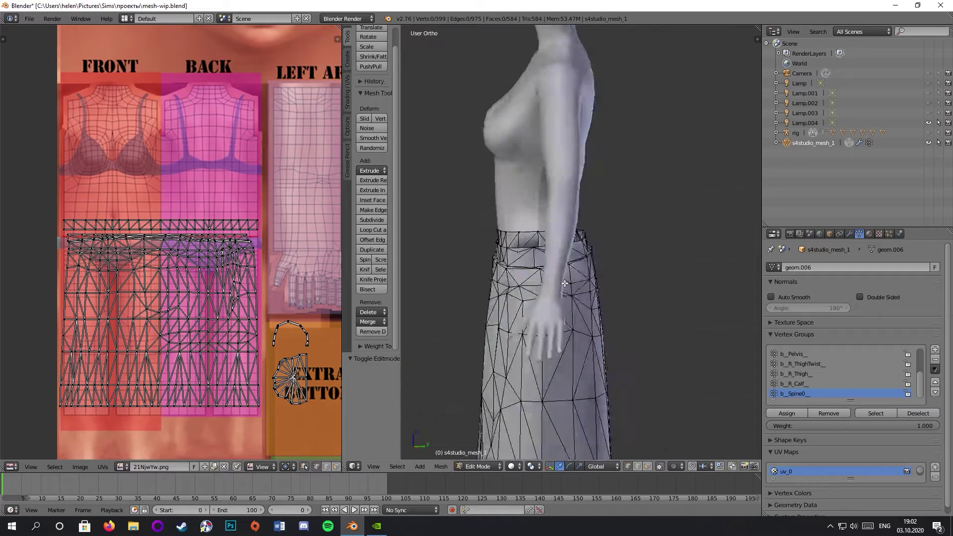
scroll(576, 248, "up", 3)
right_click(574, 226)
scroll(168, 268, "up", 1)
scroll(167, 268, "down", 1)
key("KP_1")
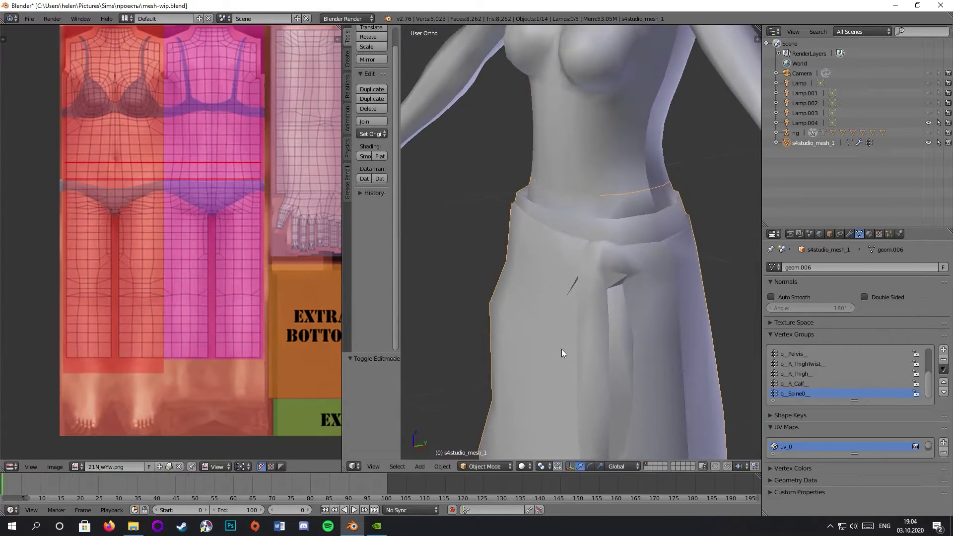
Select the whole linked waist strip and remove its duplicate vertices
scroll(562, 350, "up", 3)
left_click(848, 143)
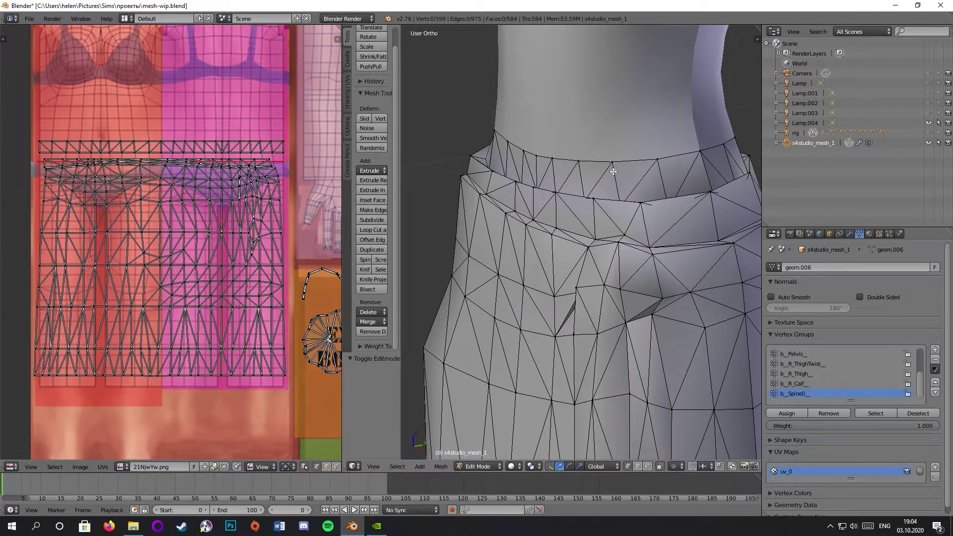
key("l")
middle_click_drag(614, 171, 499, 217)
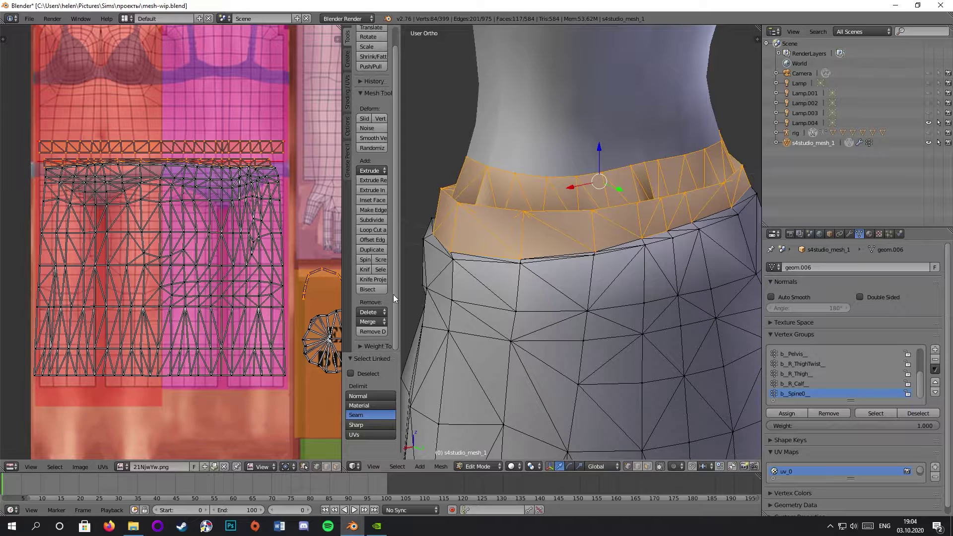
left_click(383, 330)
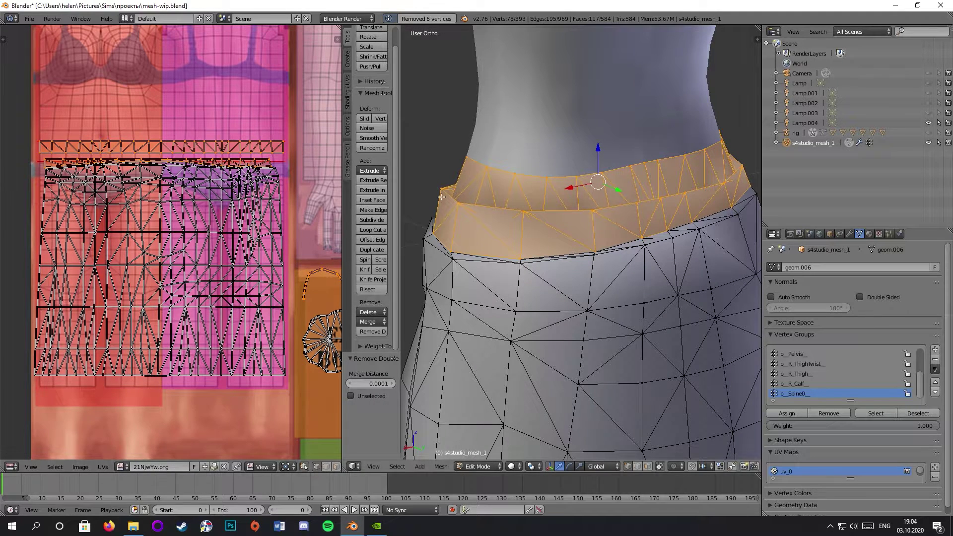
Select the waist strip's lower border in the UV layout and apply Edge Split to it
right_click(290, 155)
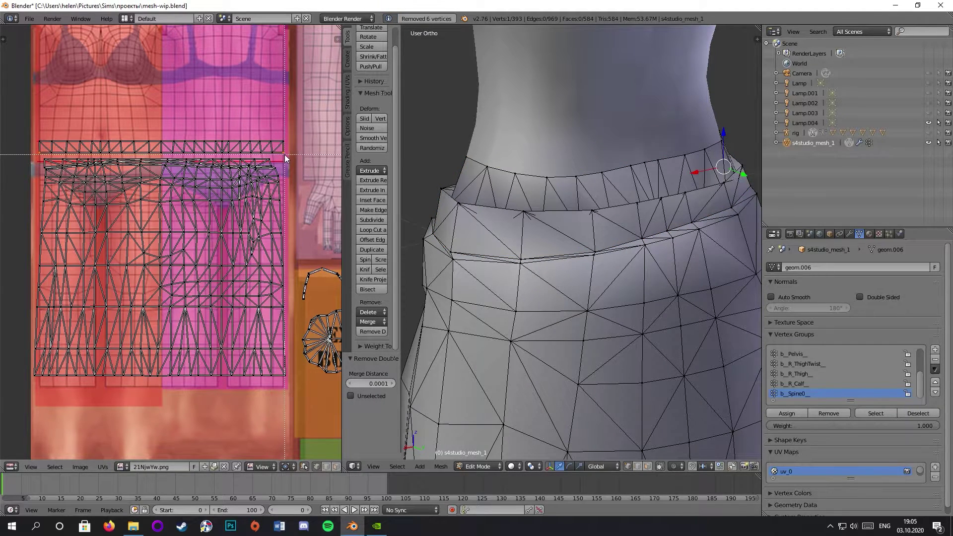
left_click_drag(43, 149, 41, 152)
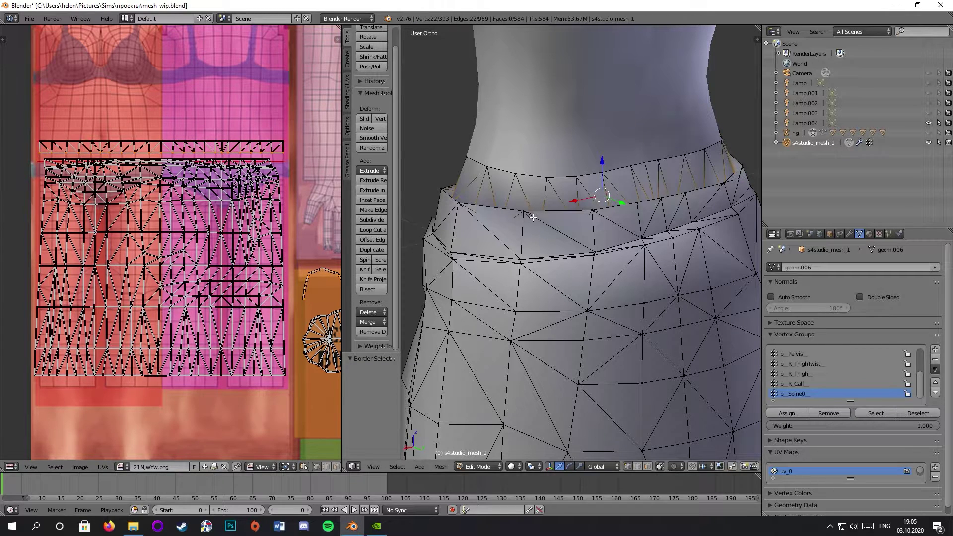
key("space")
type("edge s")
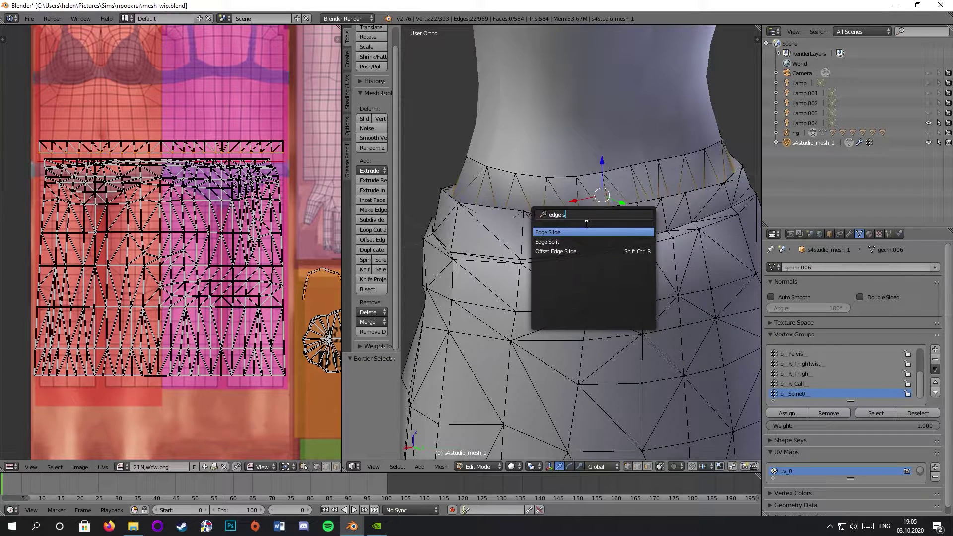
left_click(566, 243)
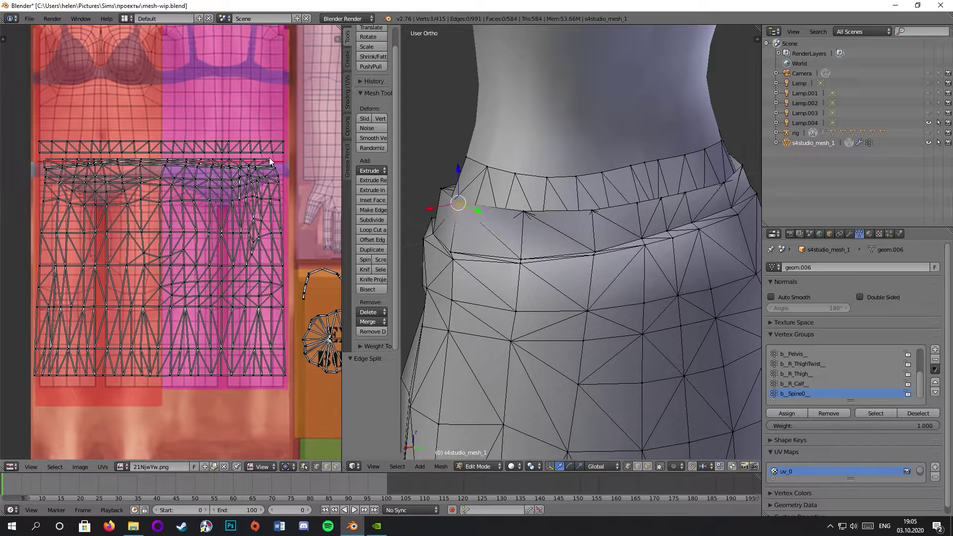
Select the upper border of the skirt's waist island in the UV layout and apply Edge Split to it
scroll(267, 179, "up", 1)
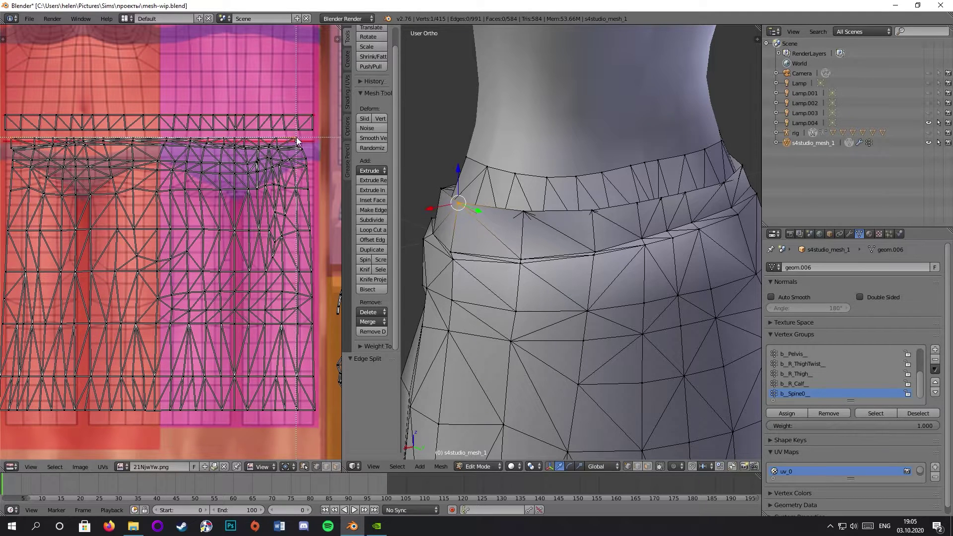
left_click_drag(24, 142, 24, 143)
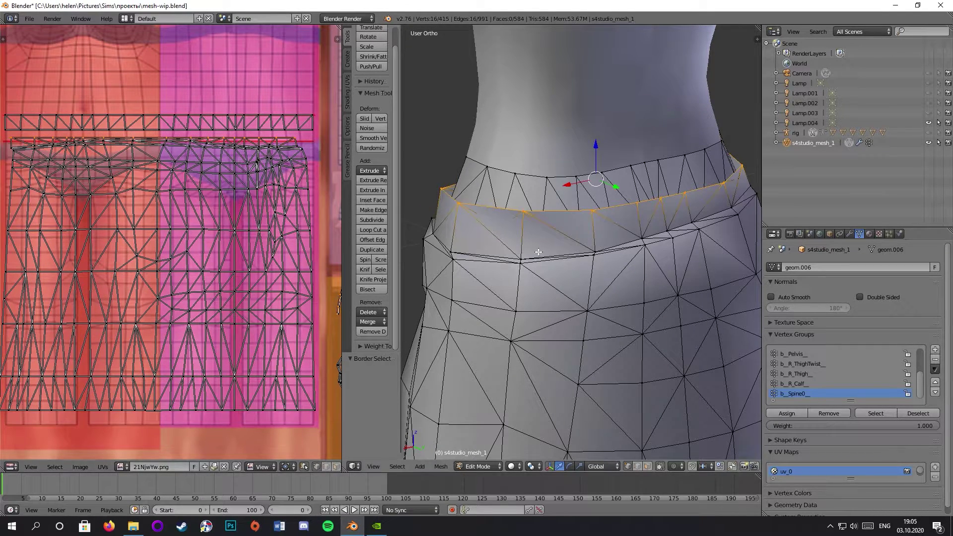
scroll(537, 251, "down", 5)
key("space")
left_click(560, 281)
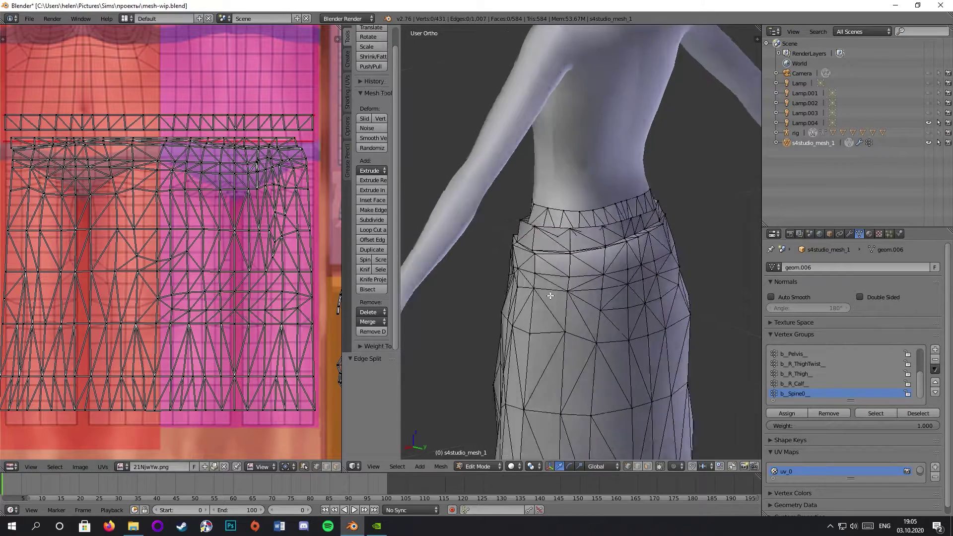
middle_click_drag(545, 296, 571, 278)
key("Tab")
scroll(666, 282, "up", 4)
middle_click_drag(665, 282, 633, 236)
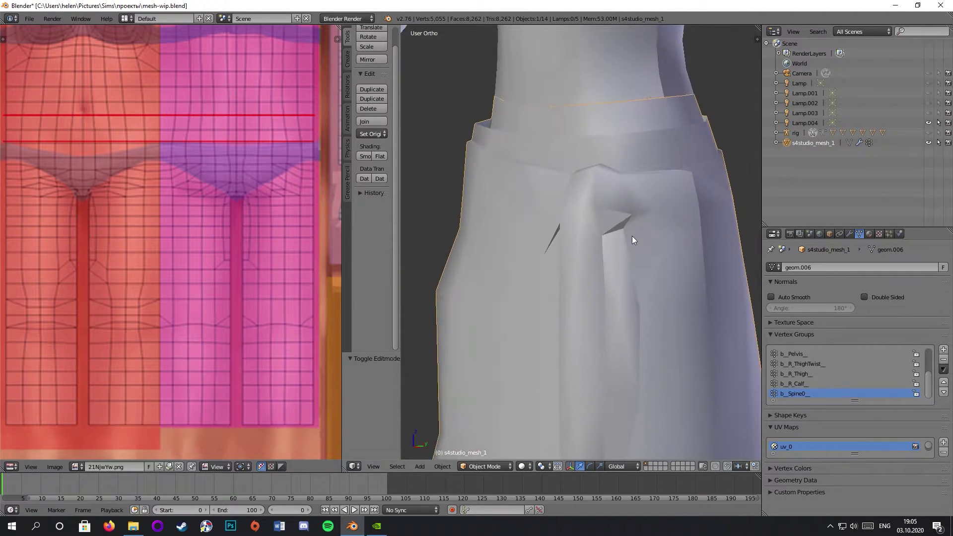
Select the edge vertices above the gap beside the front drape and remove their duplicates
scroll(632, 241, "up", 4)
left_click(849, 143)
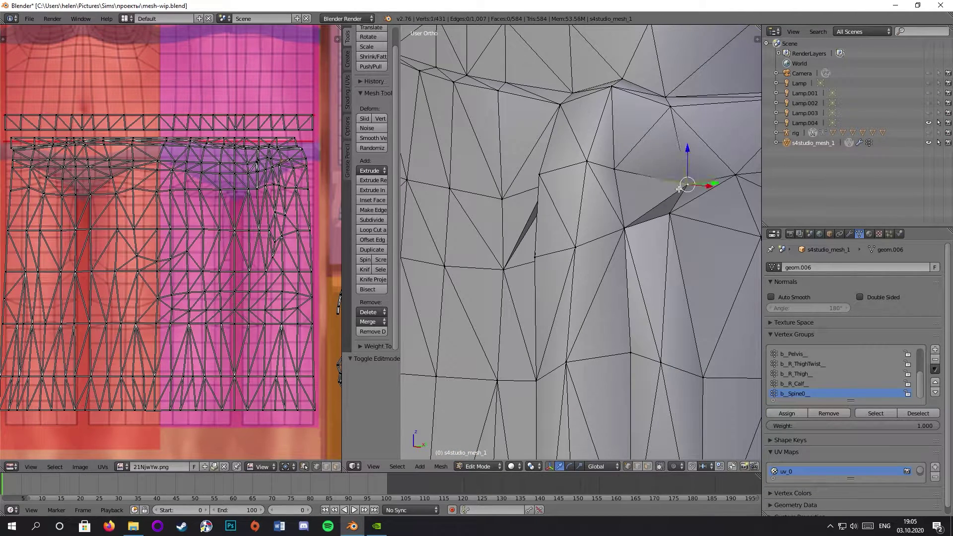
middle_click_drag(254, 219, 187, 273)
scroll(643, 164, "up", 2)
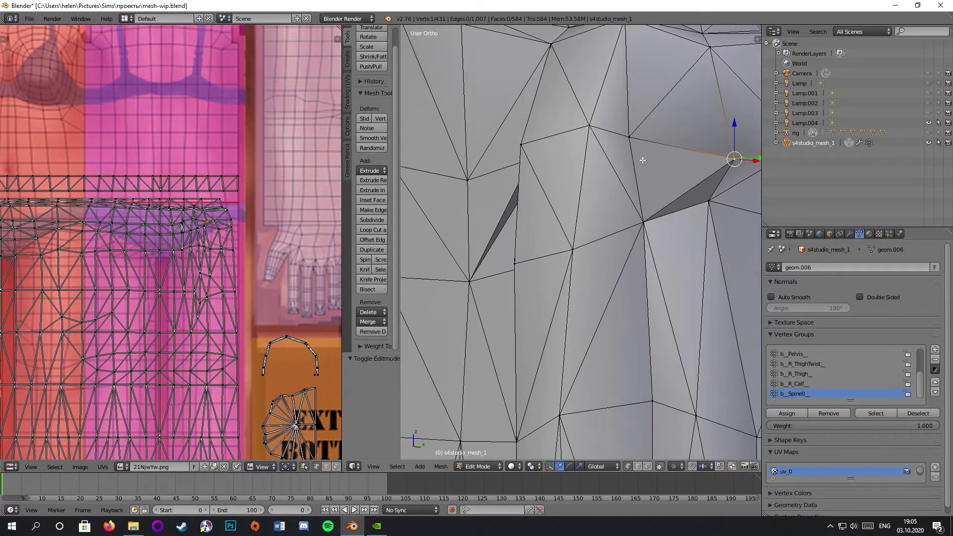
scroll(234, 186, "up", 4)
right_click(234, 186, "shift")
right_click(234, 187, "shift")
middle_click_drag(234, 187, 170, 237)
scroll(216, 269, "up", 2)
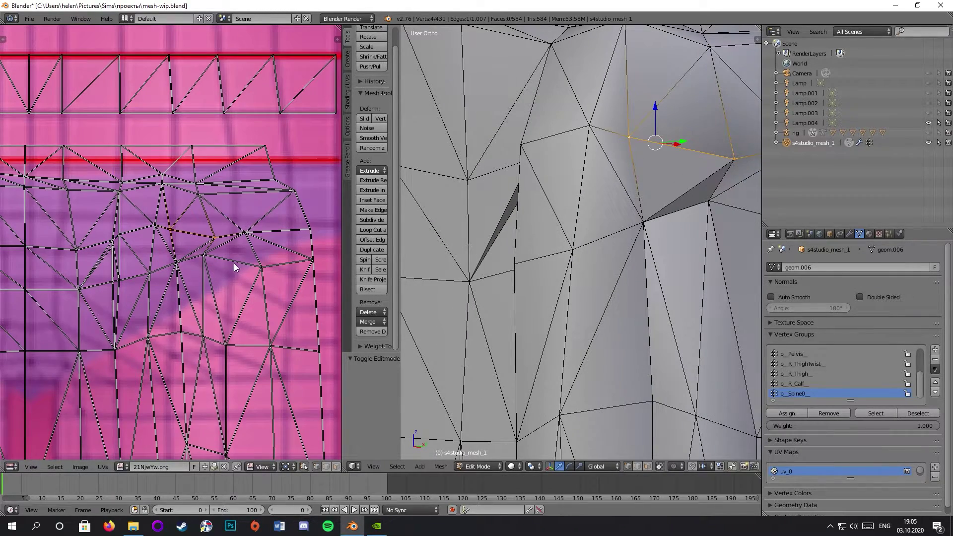
left_click(375, 332)
Clean up the remaining duplicate vertices around the gaps at the front drape
left_click(847, 143)
scroll(645, 199, "down", 4)
left_click(844, 144)
scroll(283, 232, "up", 4)
right_click(285, 232, "shift")
left_click(375, 331)
left_click(848, 144)
left_click(847, 143)
right_click(652, 200, "shift")
right_click(637, 141, "shift")
key("space")
left_click(714, 248)
left_click(847, 144)
Select the vertices along the skirt's vertical side seam in the UV layout and remove their duplicates
middle_click_drag(710, 238, 749, 236)
scroll(695, 241, "down", 5)
key("Tab")
scroll(240, 307, "down", 3)
middle_click_drag(240, 308, 239, 164)
scroll(106, 263, "down", 6)
scroll(64, 198, "up", 5)
key("c")
left_click_drag(210, 164, 212, 333)
middle_click_drag(185, 442, 177, 234)
left_click_drag(200, 124, 197, 265)
scroll(605, 347, "down", 3)
scroll(612, 268, "up", 3)
middle_click_drag(612, 199, 664, 234, "shift")
scroll(664, 234, "down", 4)
left_click(372, 332)
key("Tab")
middle_click_drag(616, 333, 507, 321)
scroll(571, 278, "up", 3)
middle_click_drag(663, 239, 616, 283, "shift")
scroll(616, 283, "down", 4)
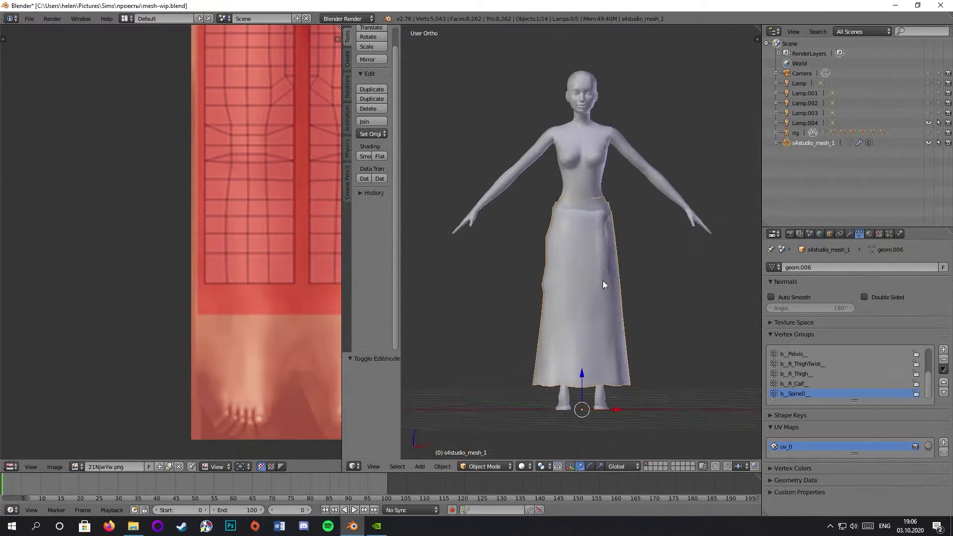
scroll(612, 282, "up", 3)
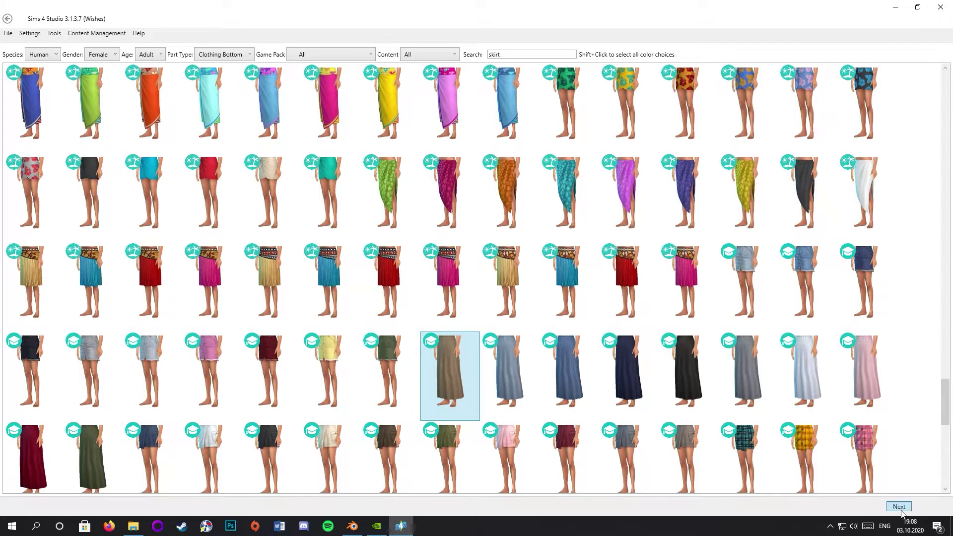
Clone the selected long brown skirt in Sims 4 Studio and save the package as weights.package
left_click(902, 510)
left_click(372, 255)
left_click(596, 427)
left_click(509, 298)
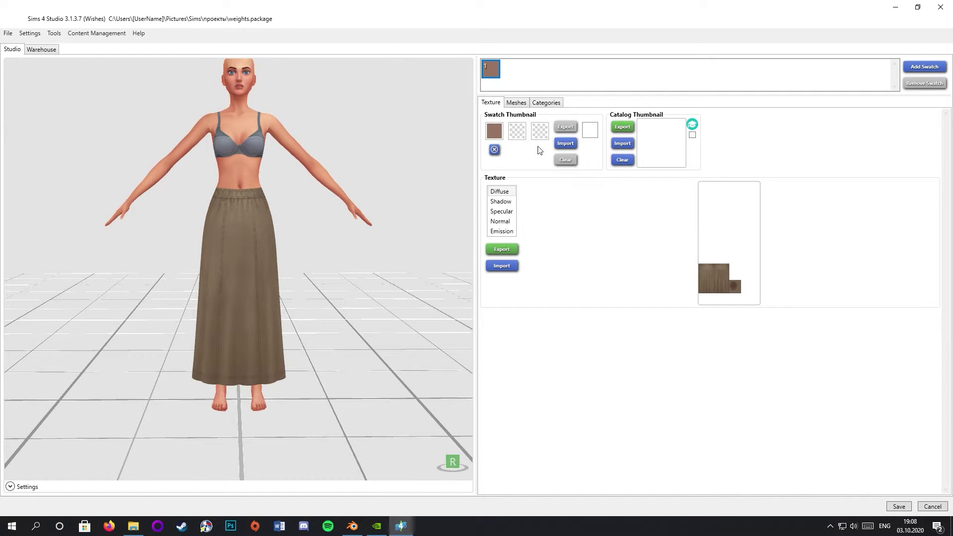
Export the cloned skirt's LOD 0 mesh as weights.blend in the project folder
left_click(516, 103)
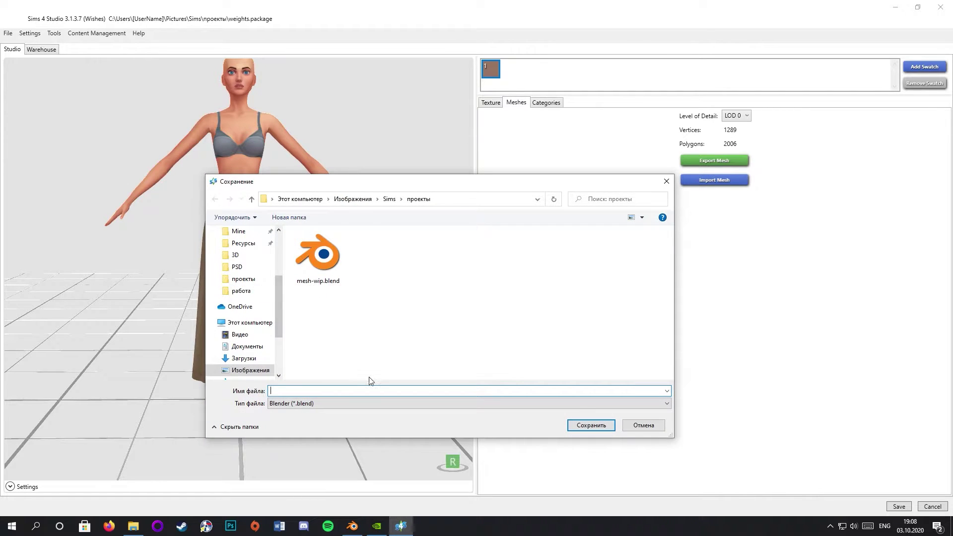
type("weights")
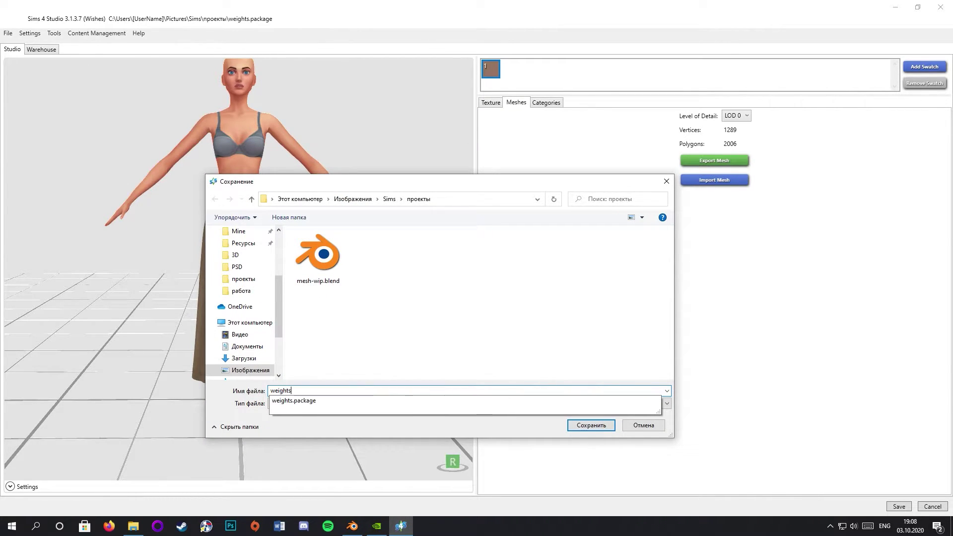
key("Return")
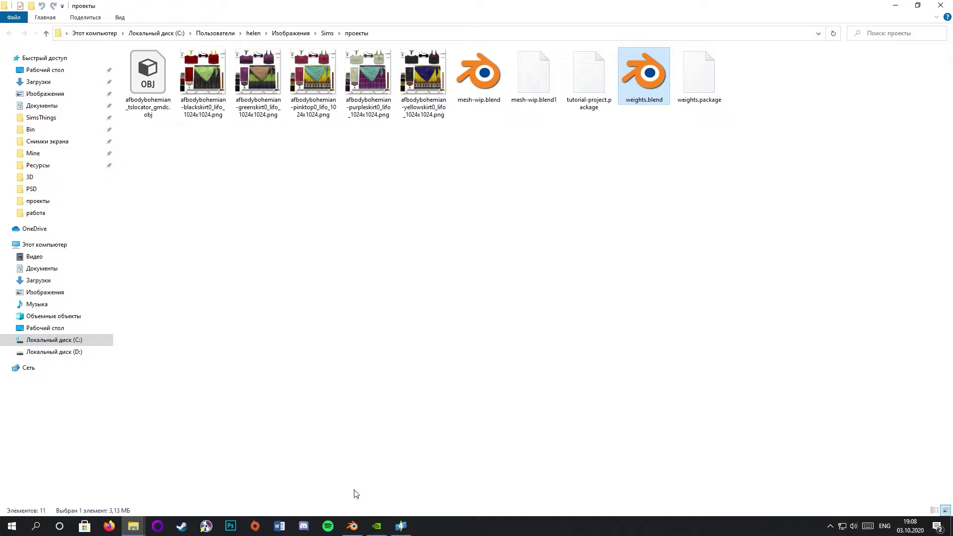
Switch to Blender, widen the 3D viewport and rename the skirt mesh to s4studio_mesh_0
left_click(362, 524)
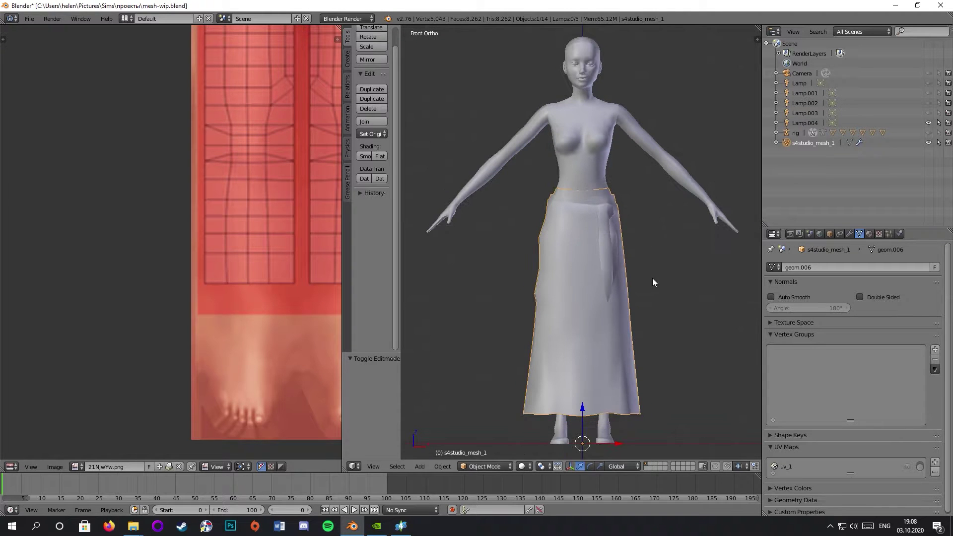
left_click_drag(342, 275, 177, 275)
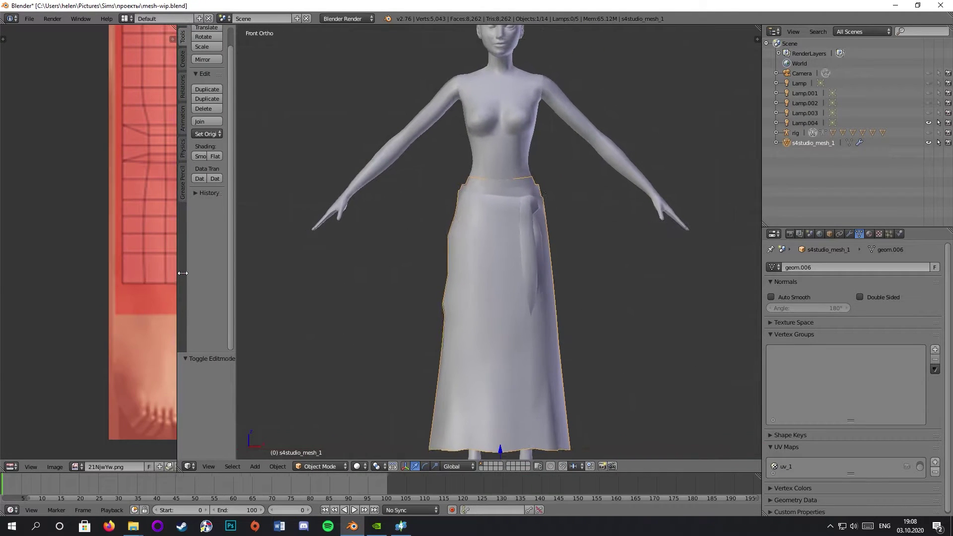
scroll(556, 258, "down", 1)
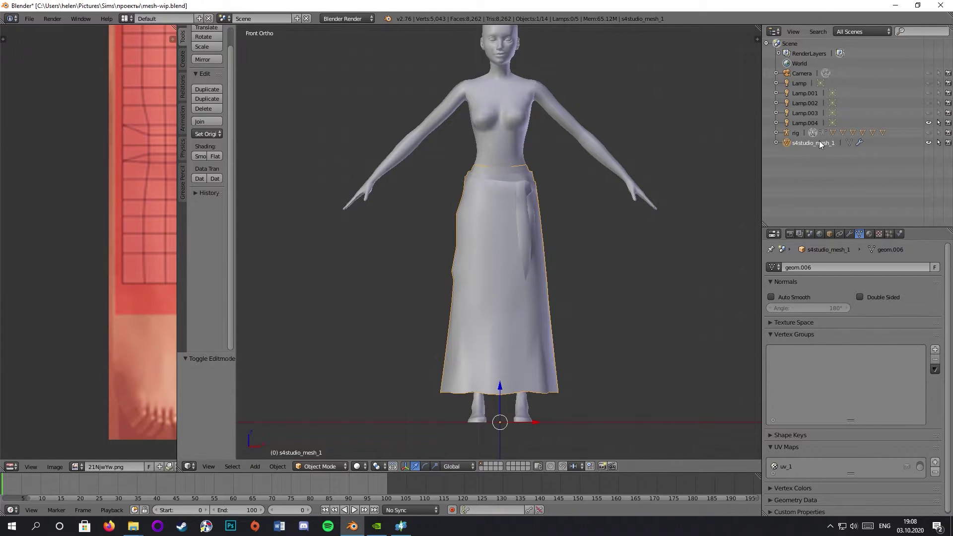
key("Return")
Append the objects s4studio_mesh_1 through s4studio_mesh_4 from weights.blend
left_click(29, 19)
left_click(28, 113)
left_click(30, 19)
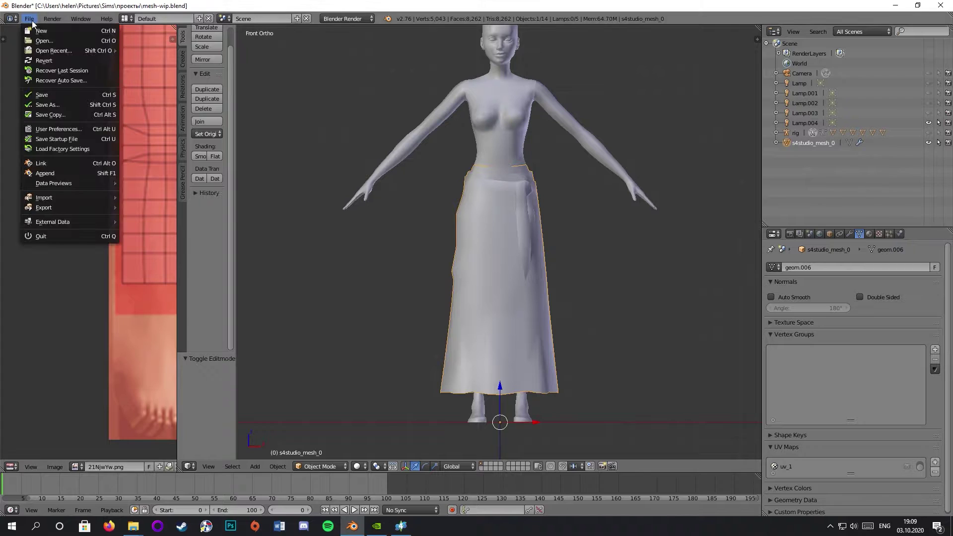
left_click(61, 174)
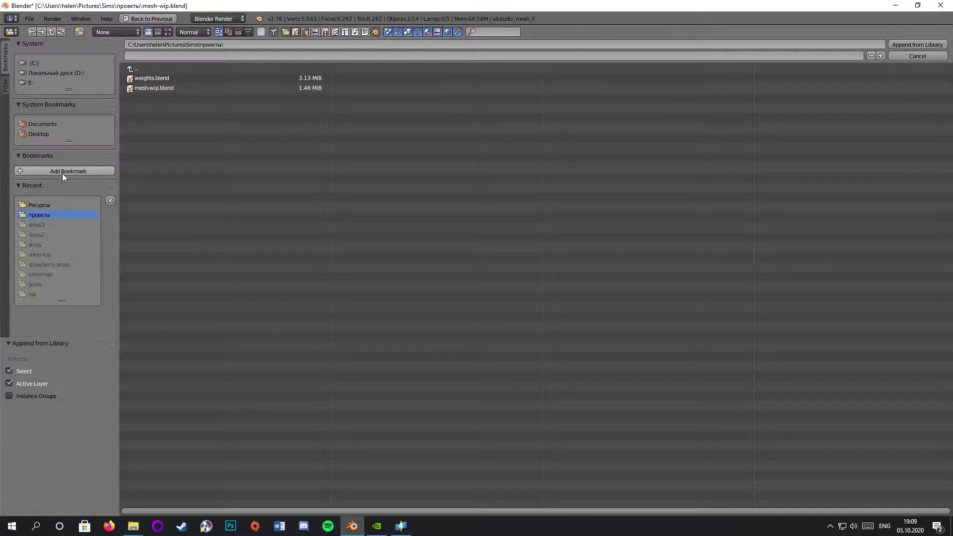
left_click(180, 79)
left_click(148, 158)
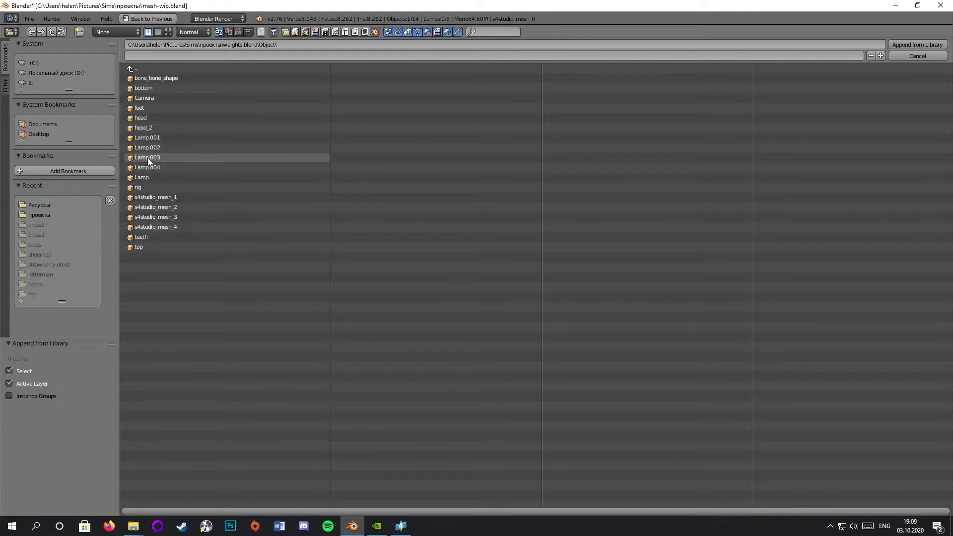
left_click(181, 199)
left_click_drag(180, 209, 180, 223)
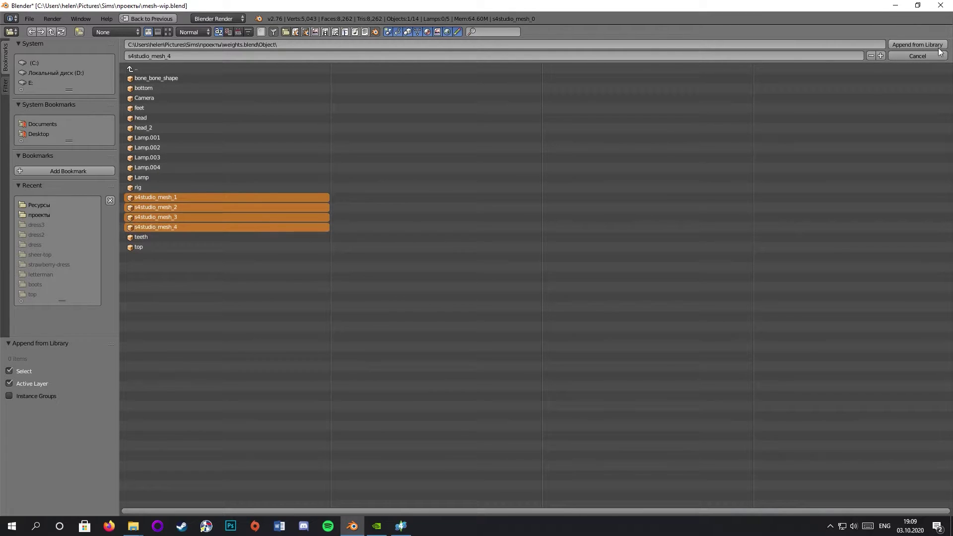
left_click(934, 46)
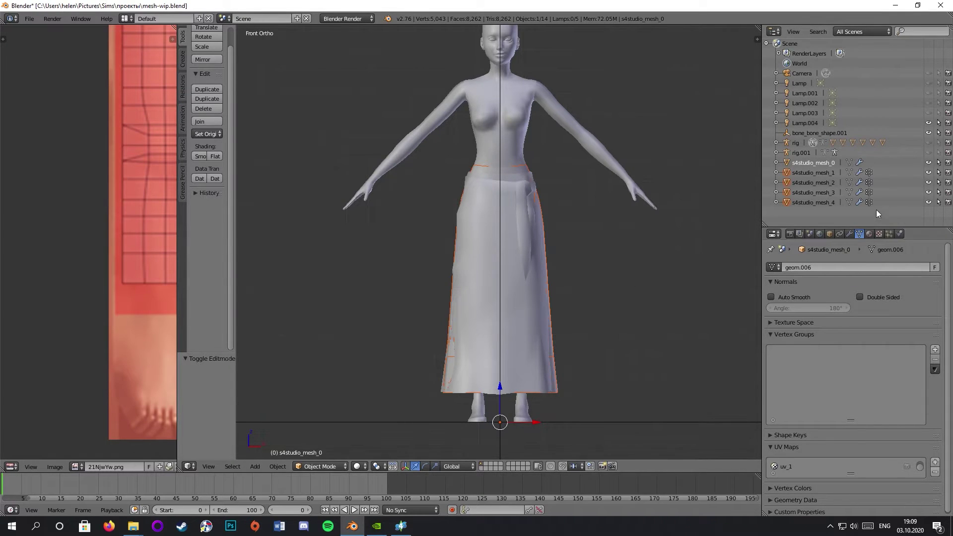
Delete the duplicate rig.001 and bone_bone_shape.001 objects that came with the appended meshes
middle_click_drag(553, 282, 643, 289)
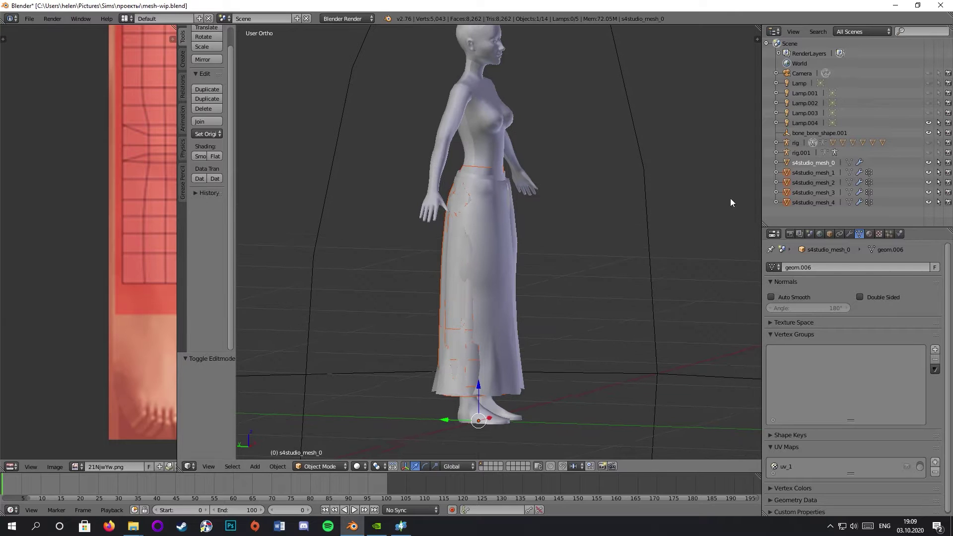
left_click(804, 152)
right_click(806, 152)
left_click(799, 153)
right_click(810, 132)
left_click(810, 131)
Select the appended meshes s4studio_mesh_1 through s4studio_mesh_4 and join them into one object
left_click(824, 162)
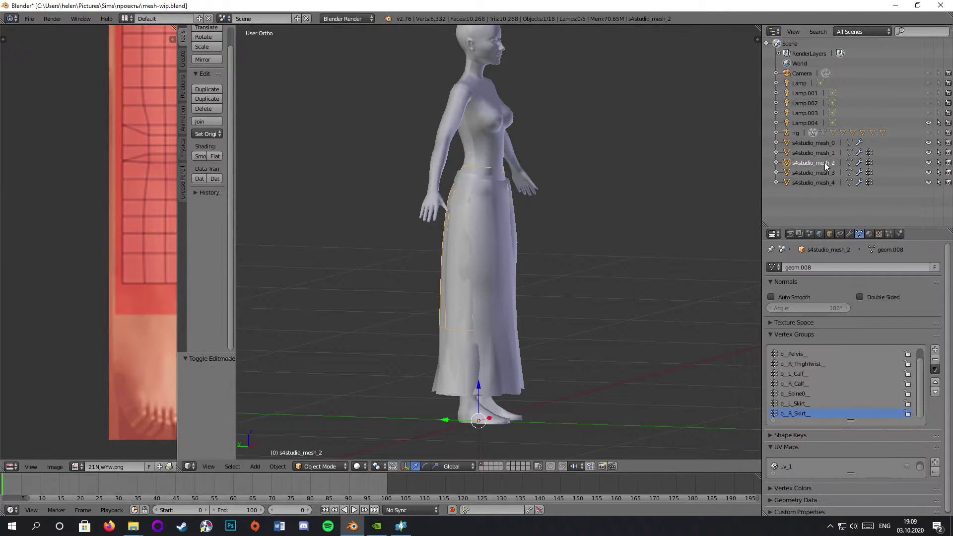
left_click(809, 173, "shift")
left_click(812, 153, "shift")
left_click(811, 182, "shift")
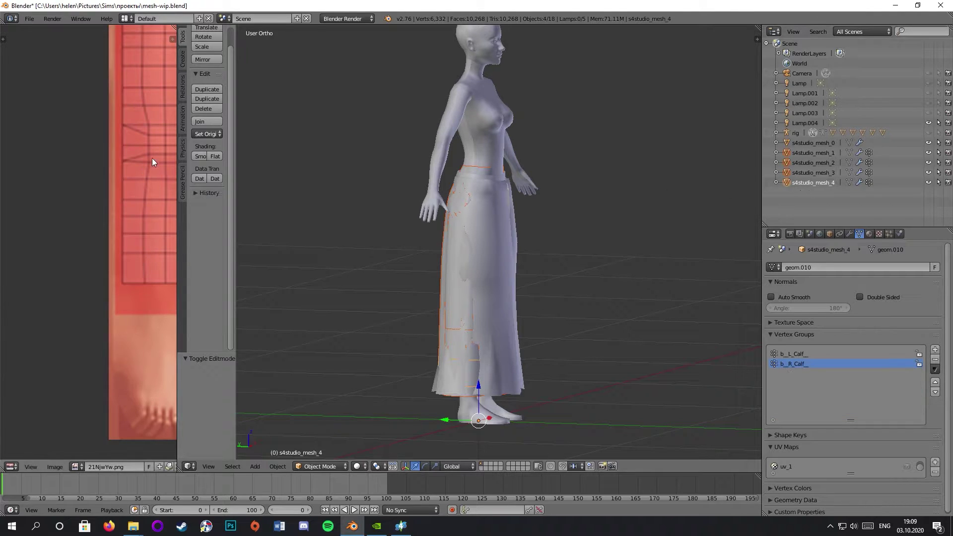
left_click(201, 122)
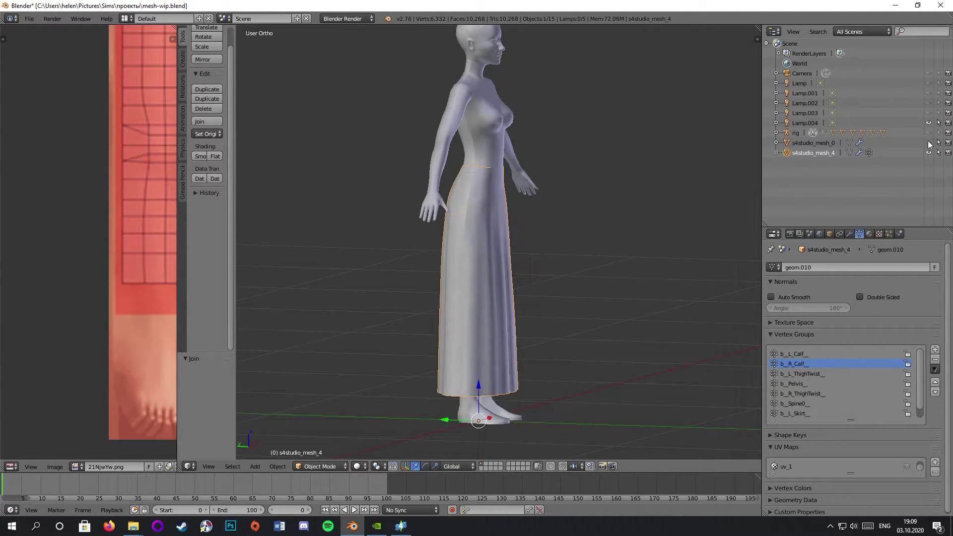
Show s4studio_mesh_0 again and check the geometry of both skirt meshes in Edit Mode
middle_click_drag(651, 260, 556, 263)
left_click(850, 154)
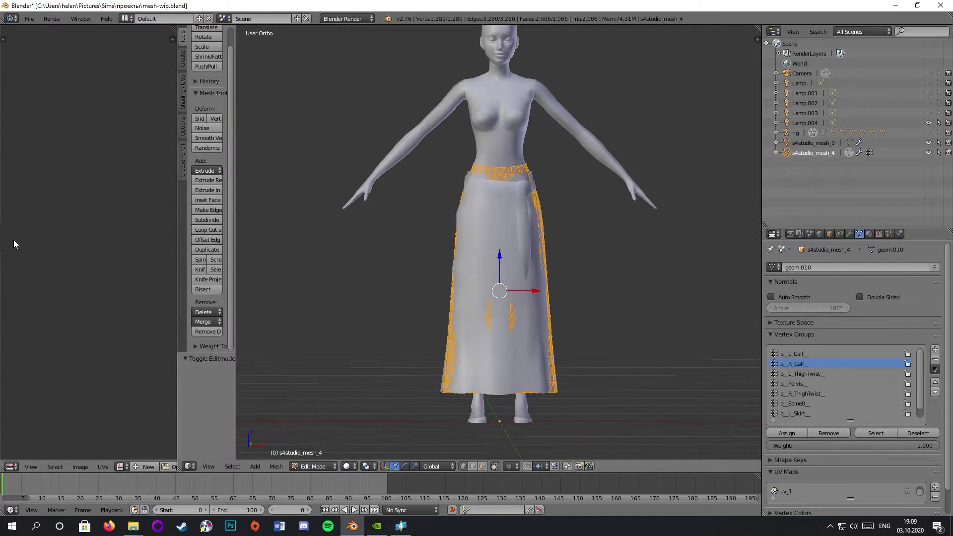
left_click(216, 217)
left_click(217, 217)
left_click(849, 144)
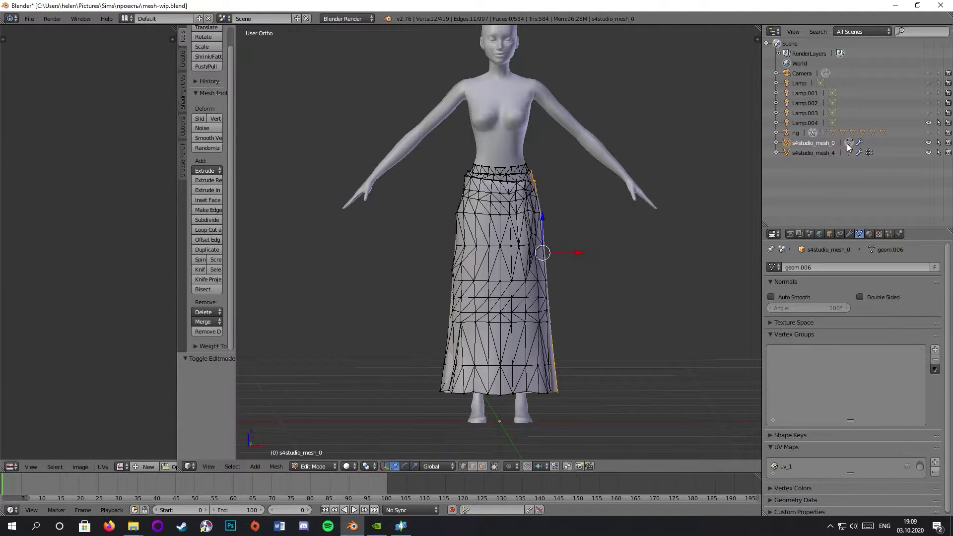
Select s4studio_mesh_4 and s4studio_mesh_0, and transfer the reference skirt's weights to s4studio_mesh_0 in Weight Paint mode
left_click(827, 153)
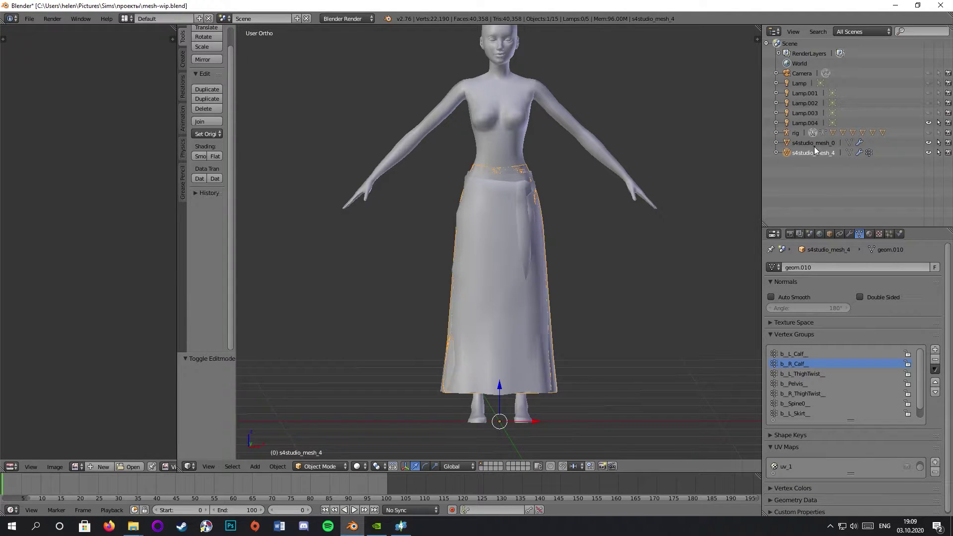
left_click(814, 144, "ctrl")
left_click(320, 467)
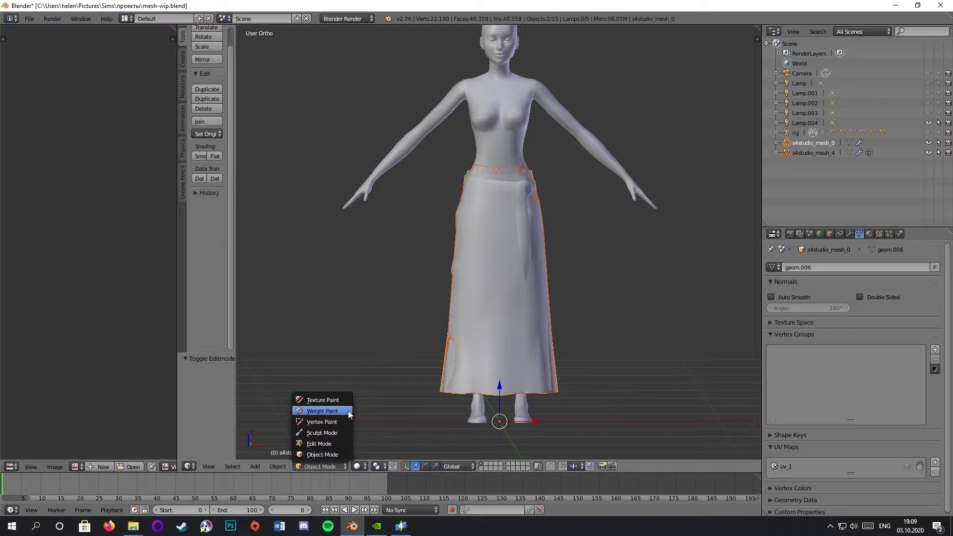
left_click(345, 410)
left_click_drag(236, 342, 259, 341)
left_click(229, 344)
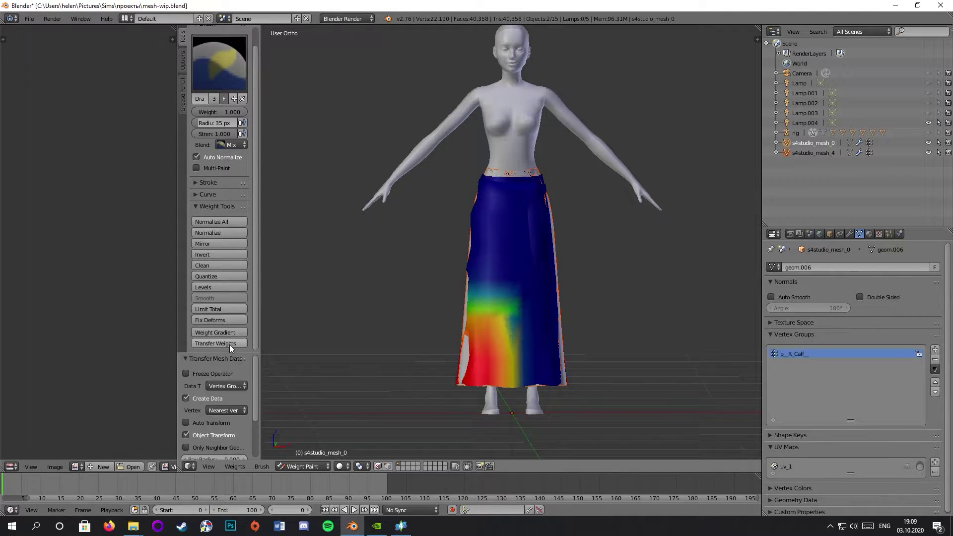
Change the weight transfer's layer selection to By Name so that all vertex groups are copied
scroll(234, 425, "down", 3)
left_click(232, 415)
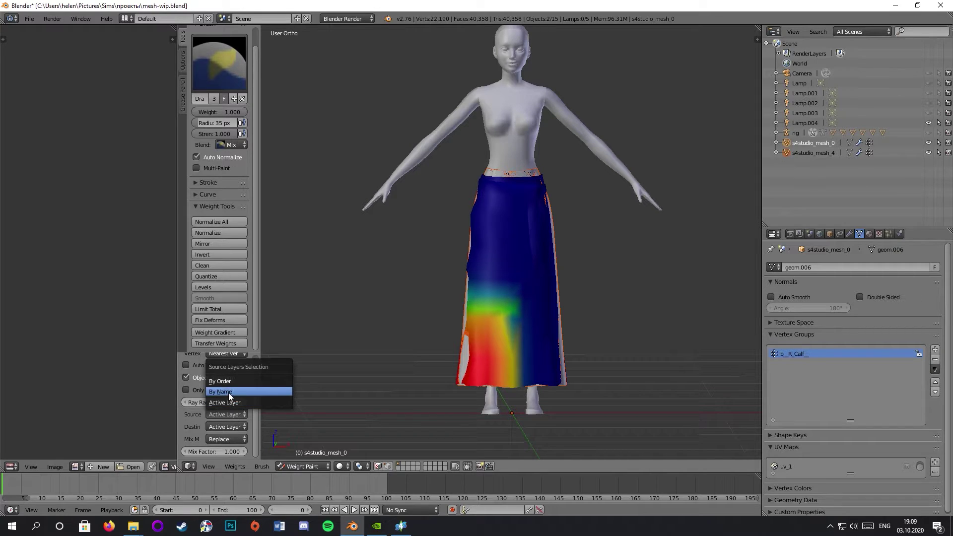
left_click(228, 392)
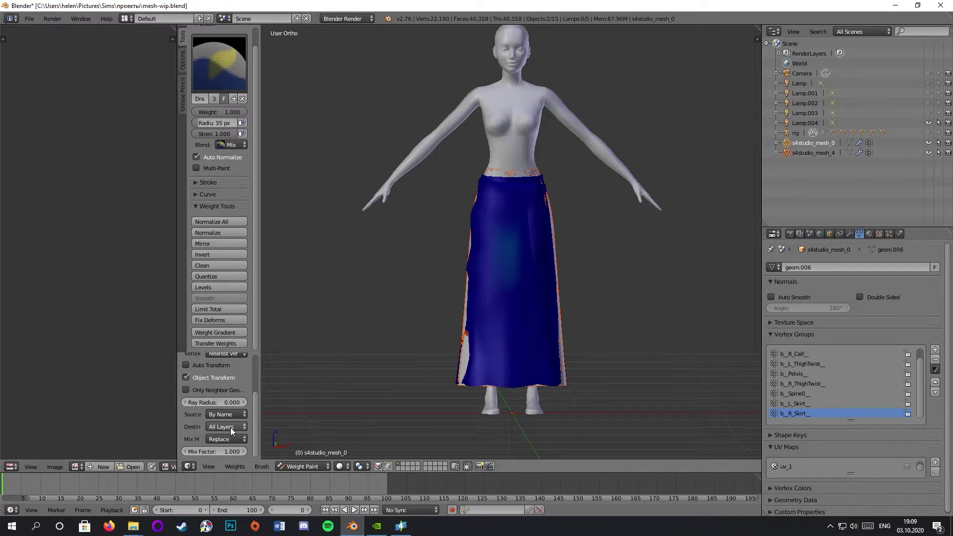
left_click(228, 414)
Clean the weights of all groups on s4studio_mesh_0 and hide s4studio_mesh_4
left_click(206, 267)
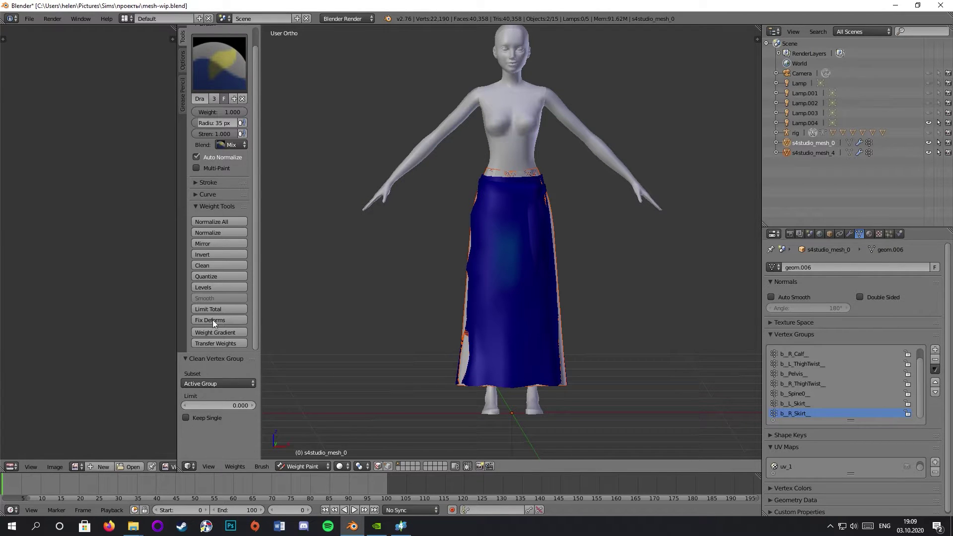
left_click(216, 384)
left_click(210, 337)
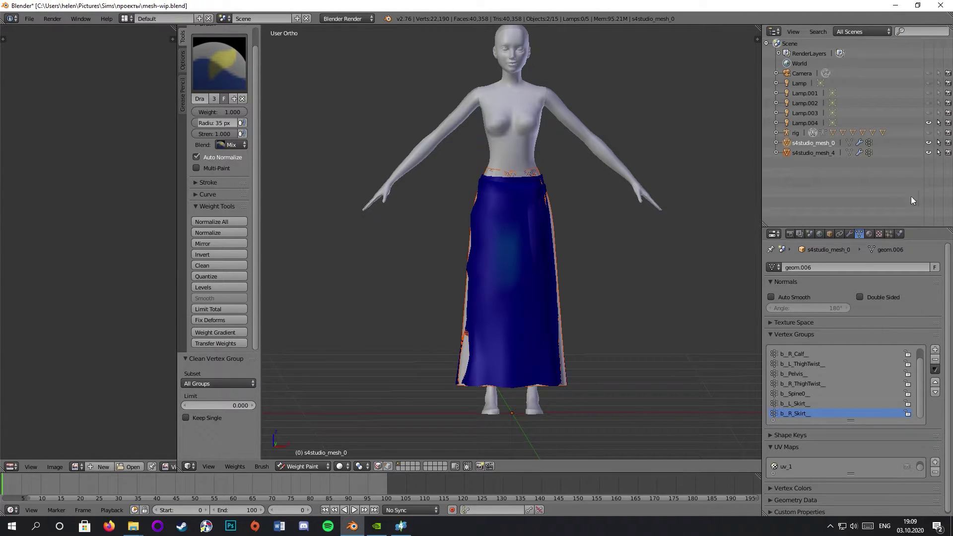
left_click(929, 152)
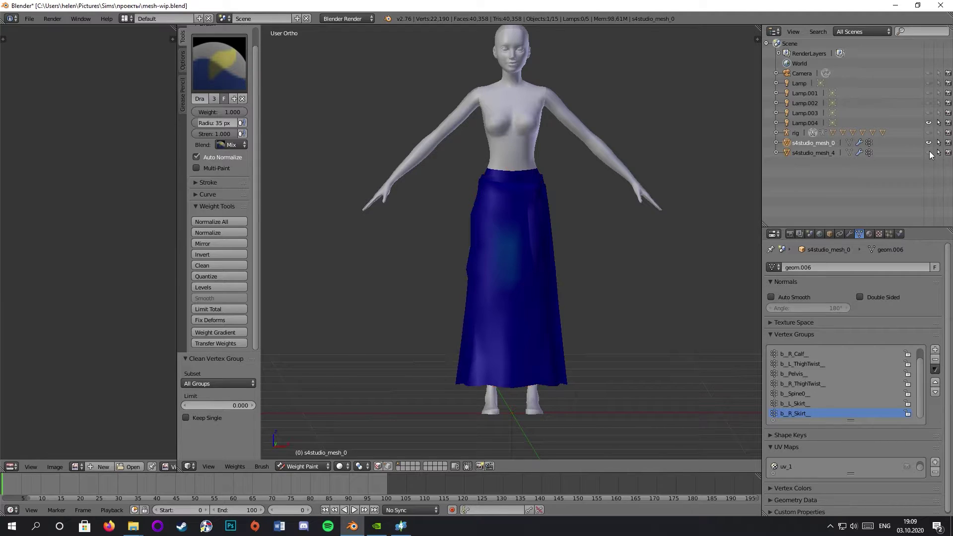
Examine the transferred weights of the individual vertex groups on the skirt, including the thigh, pelvis, spine and skirt bones
key("KP_1")
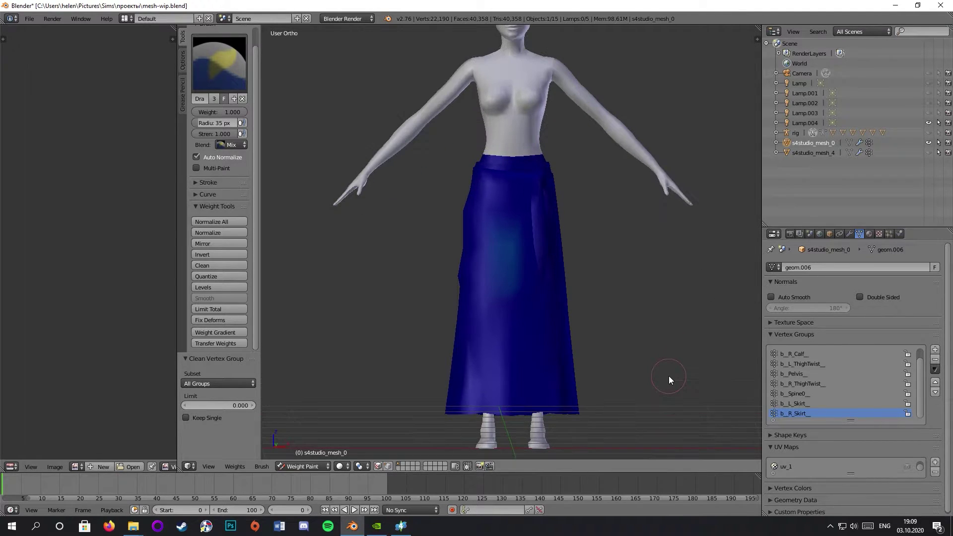
scroll(669, 375, "up", 1)
left_click(790, 404)
left_click(790, 413)
left_click(794, 393)
left_click(802, 364)
middle_click_drag(650, 403, 568, 392)
scroll(795, 365, "up", 1)
left_click(795, 364)
key("KP_1")
left_click(794, 375)
scroll(794, 410, "down", 1)
left_click(794, 413)
mouse_move(651, 405)
middle_mouse_down()
mouse_move(485, 407)
mouse_move(511, 234)
middle_mouse_up()
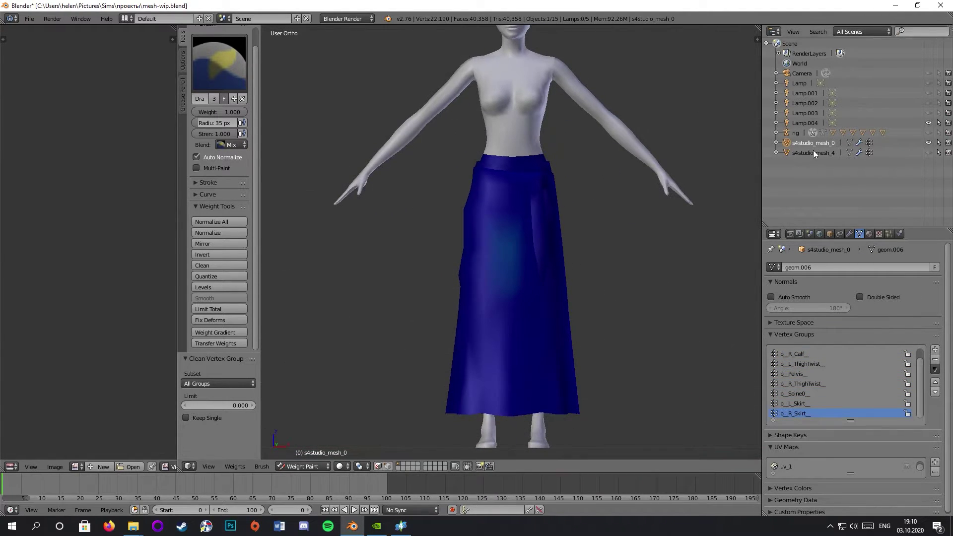
Enter Edit Mode on s4studio_mesh_0, widen the UV editor and select the whole mesh to display its UV layout
key("Tab")
right_click(511, 237)
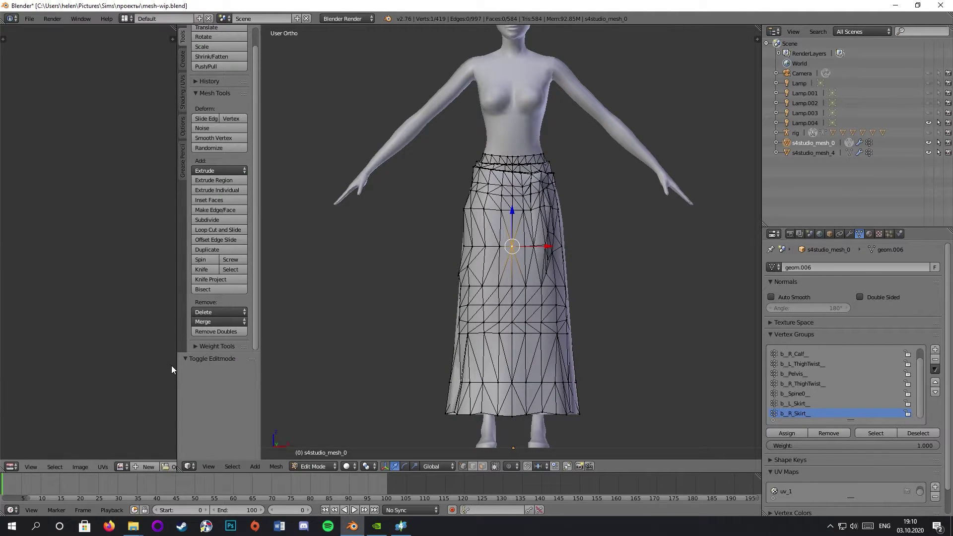
left_click_drag(177, 368, 342, 368)
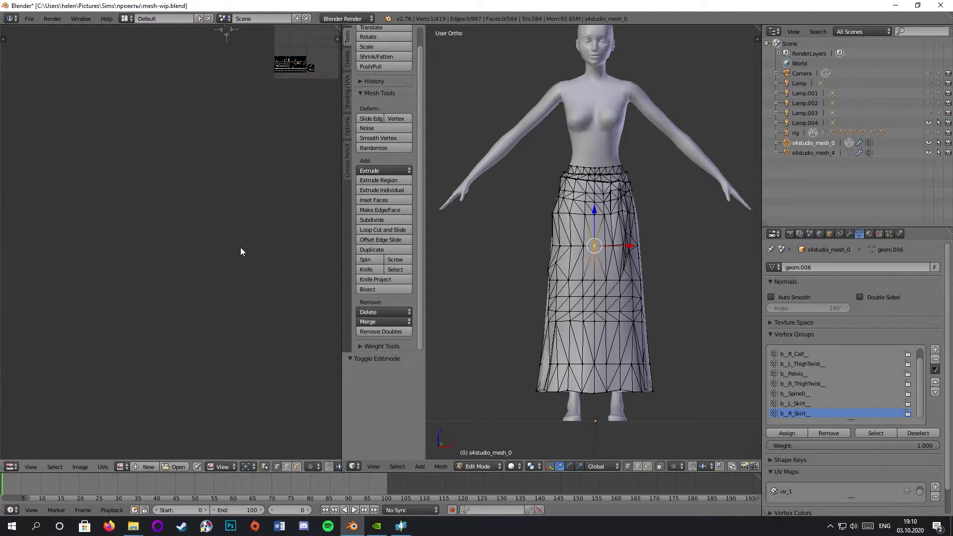
key("a")
scroll(196, 285, "down", 2)
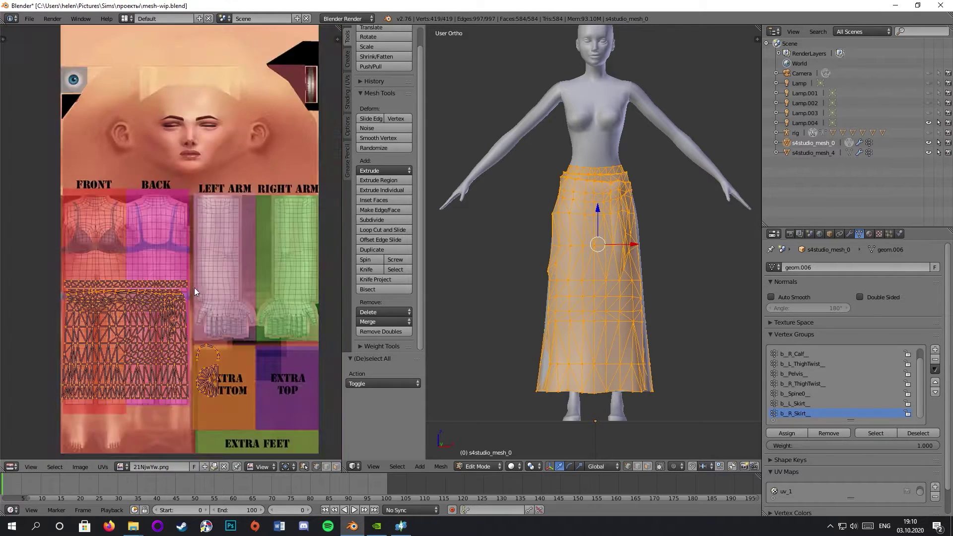
Exclude the waistband strip above the skirt from the selection and separate the rest of the skirt into its own object
scroll(196, 284, "up", 1)
key("b")
left_click_drag(225, 230, 61, 248)
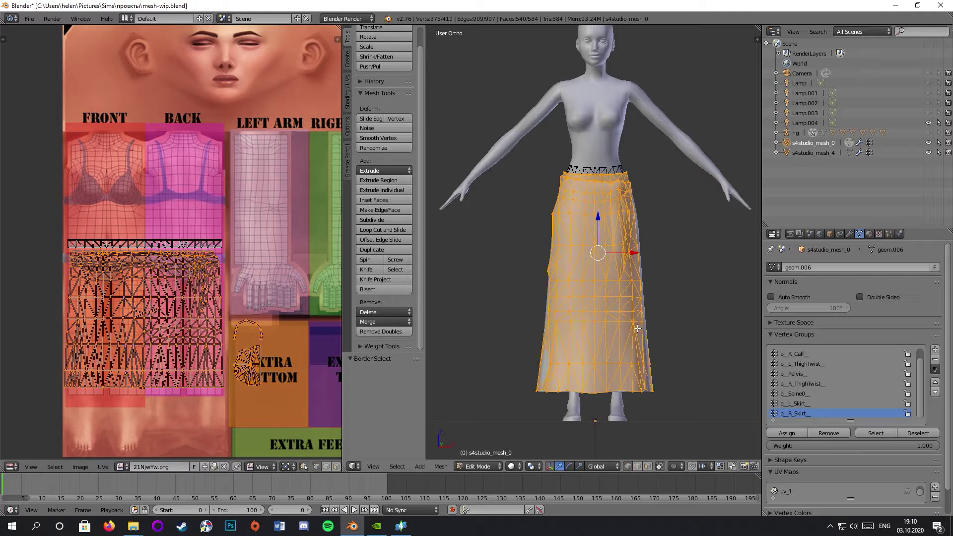
key("p")
left_click(626, 326)
Add a Data Transfer modifier to s4studio_mesh_0.001 with s4studio_mesh_4 as the source object
left_click(824, 151)
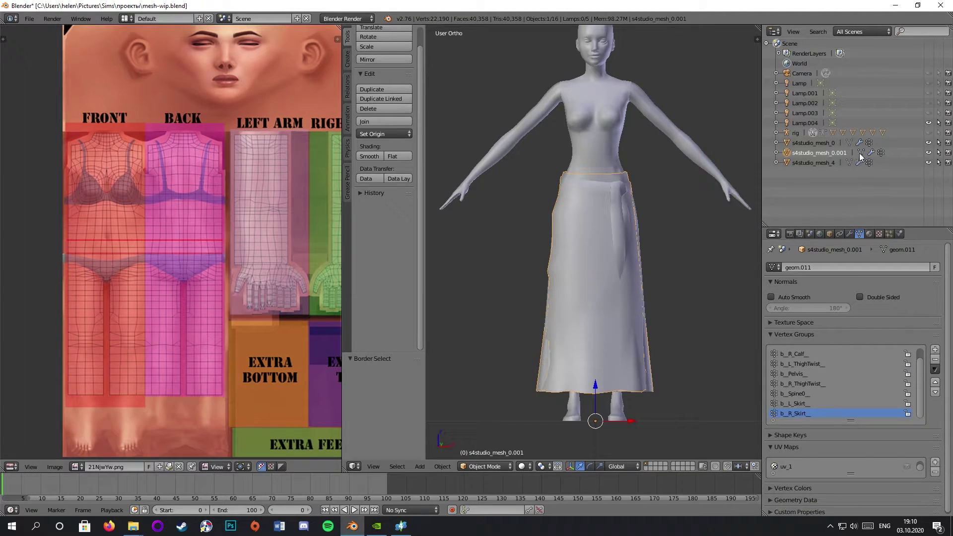
left_click(809, 234)
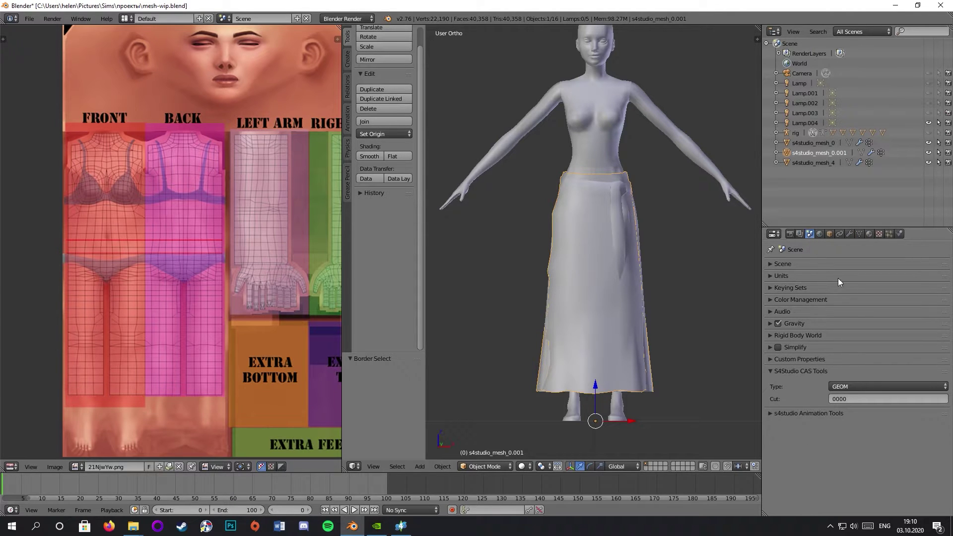
left_click(850, 234)
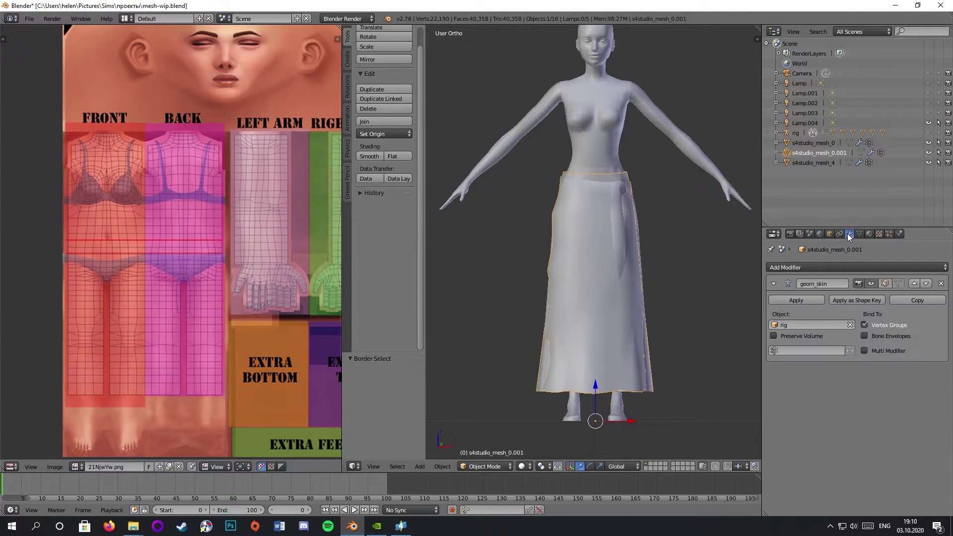
left_click(807, 267)
left_click(698, 291)
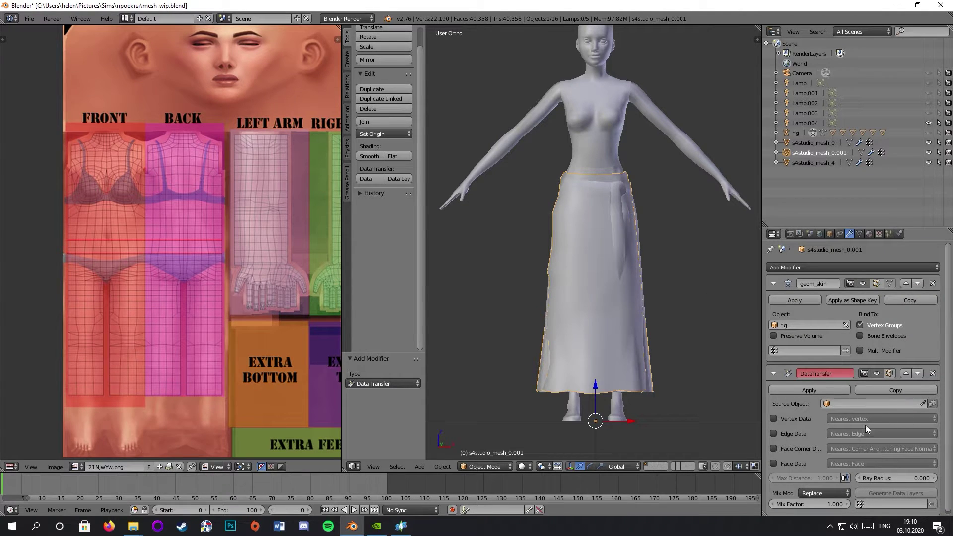
left_click(847, 405)
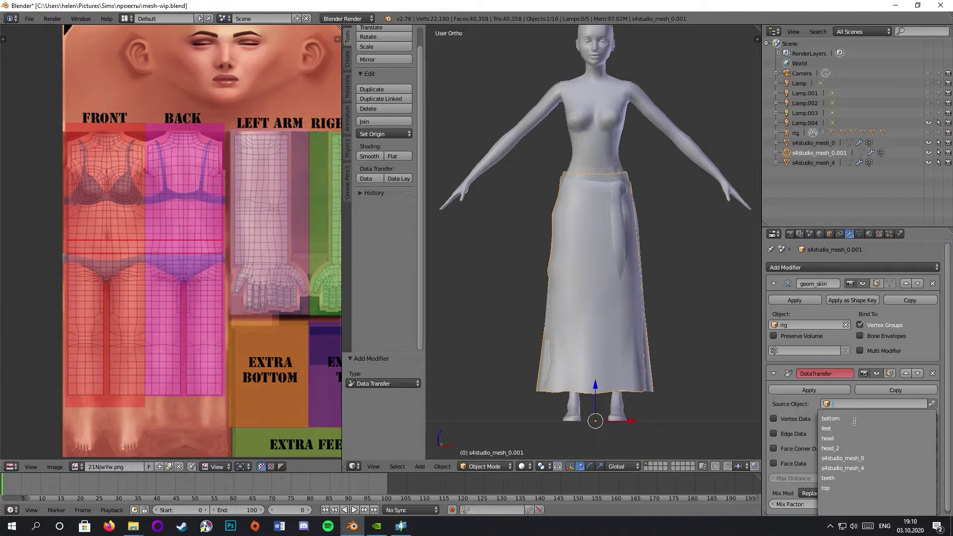
left_click(860, 468)
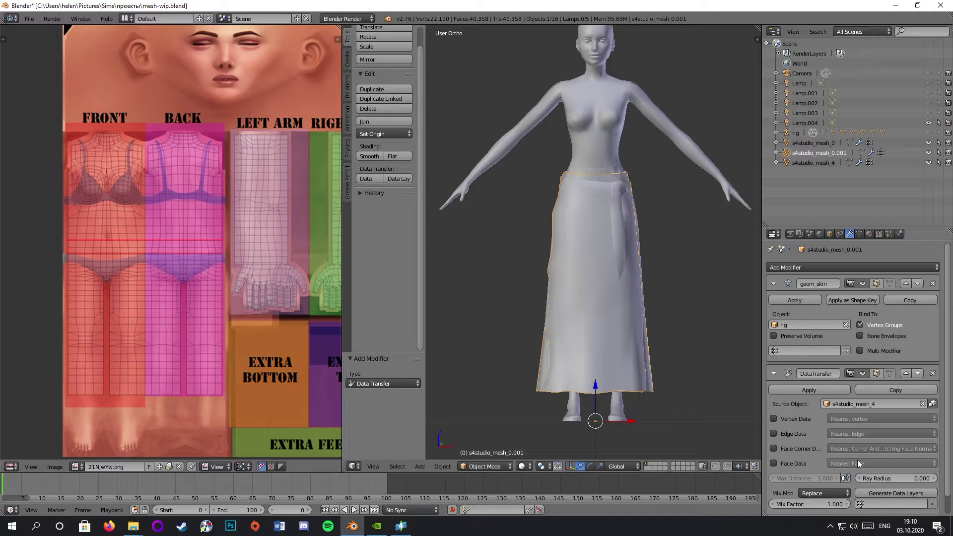
Enable face corner UV transfer from source layer uv_1 to destination layer uv_1, and apply the Data Transfer modifier
left_click(786, 448)
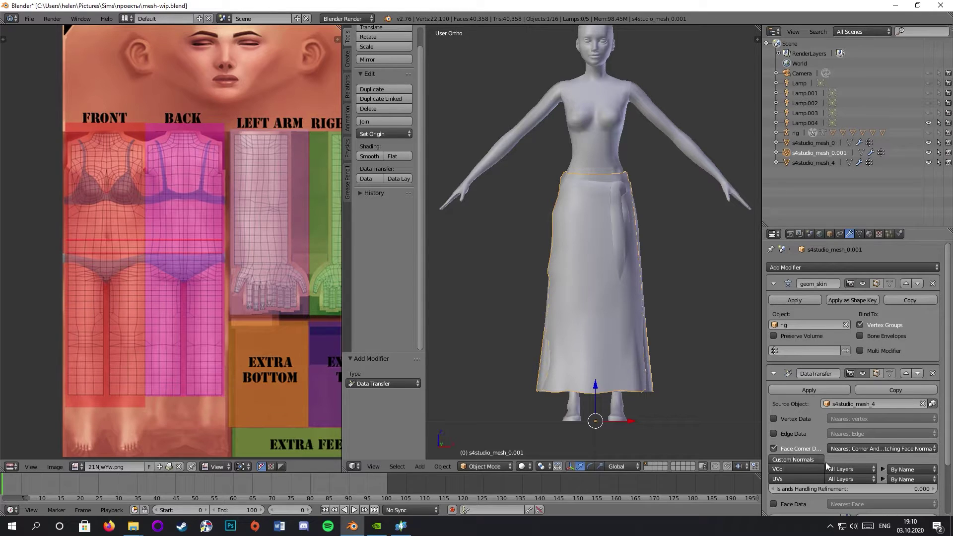
scroll(826, 461, "down", 2)
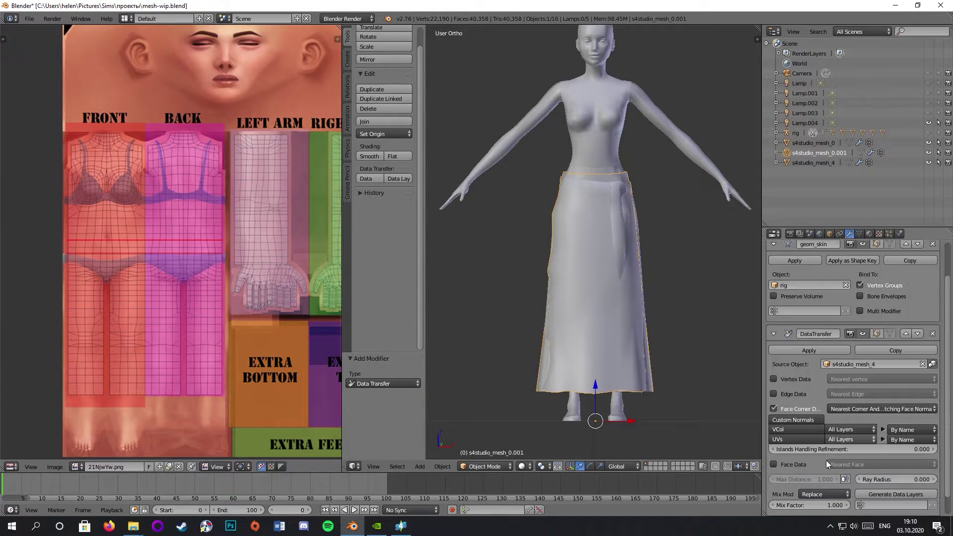
left_click(809, 439)
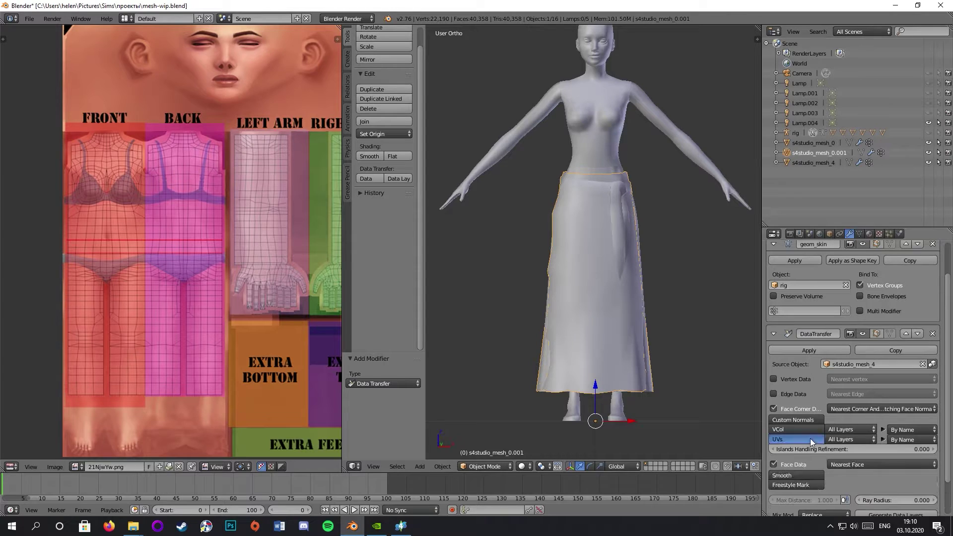
left_click(845, 439)
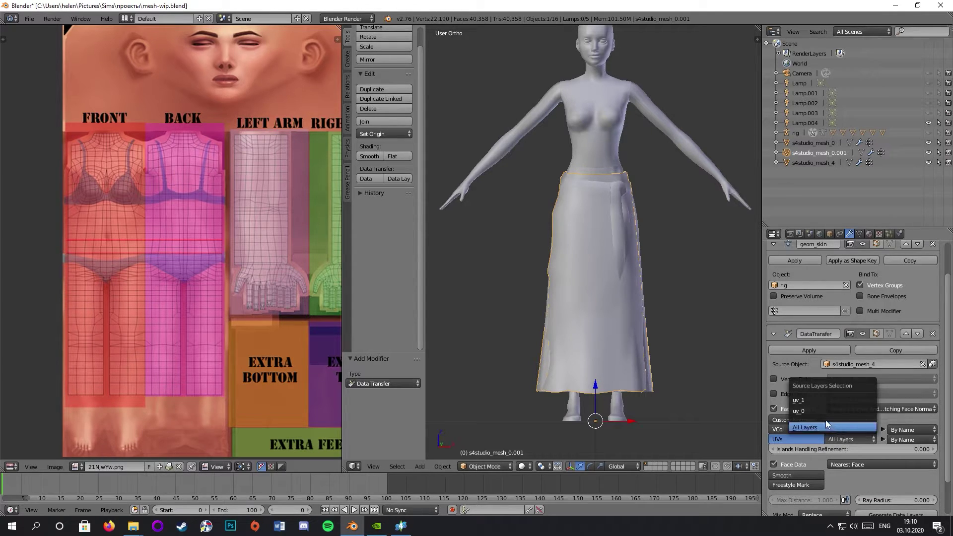
left_click(806, 401)
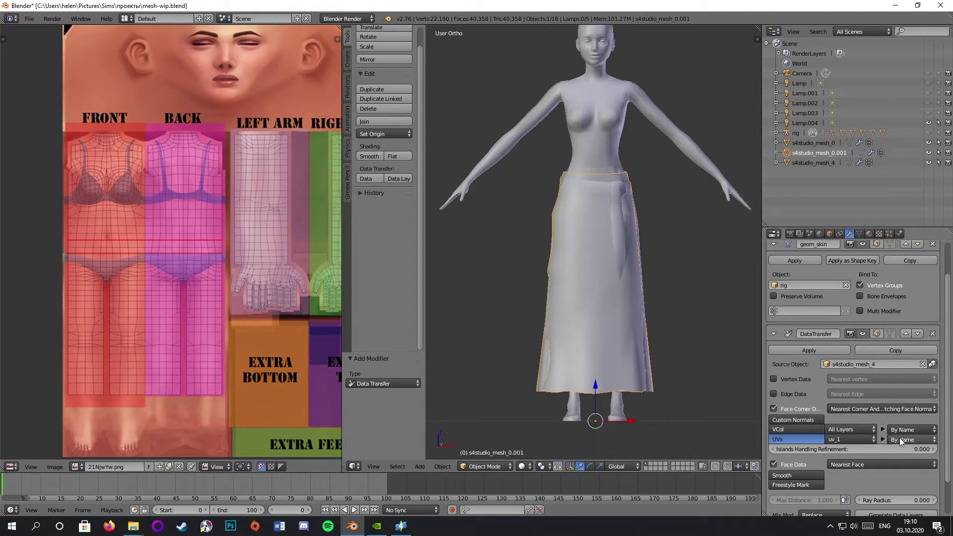
left_click(903, 439)
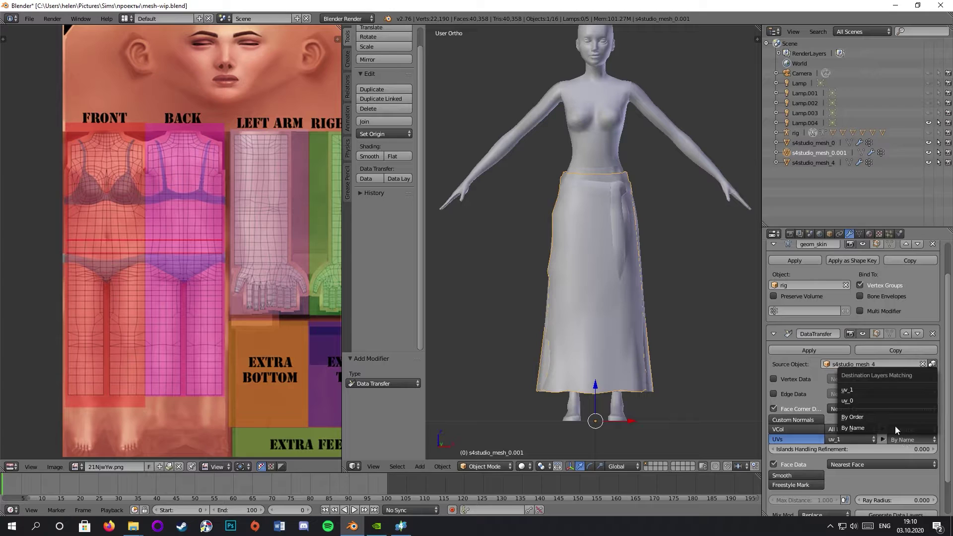
left_click(854, 389)
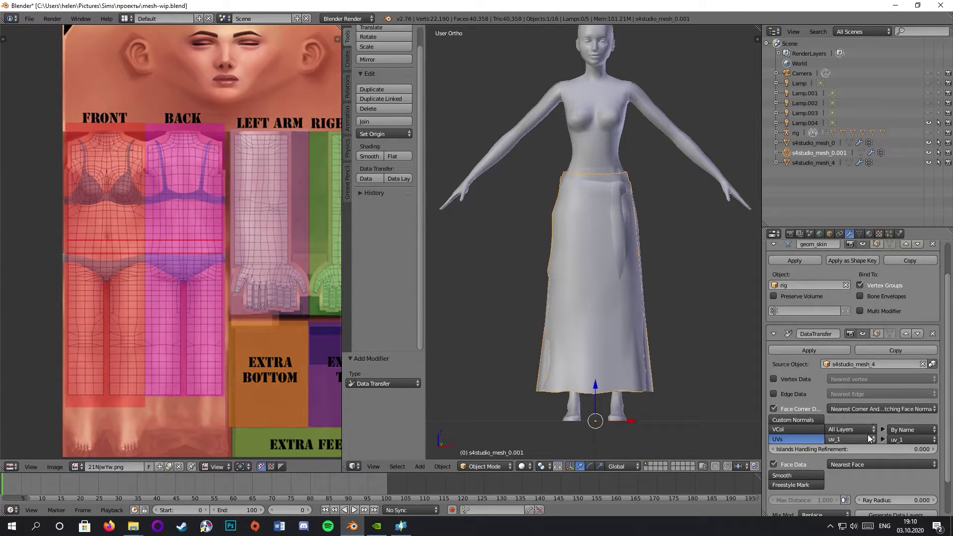
scroll(869, 439, "down", 2)
left_click(810, 309)
Examine the transferred uv_1 layout of s4studio_mesh_0.001 in Edit Mode
key("Tab")
left_click(860, 233)
left_click(782, 491)
scroll(198, 308, "down", 3)
middle_click_drag(149, 305, 142, 354)
key("a")
scroll(277, 310, "up", 8)
key("a")
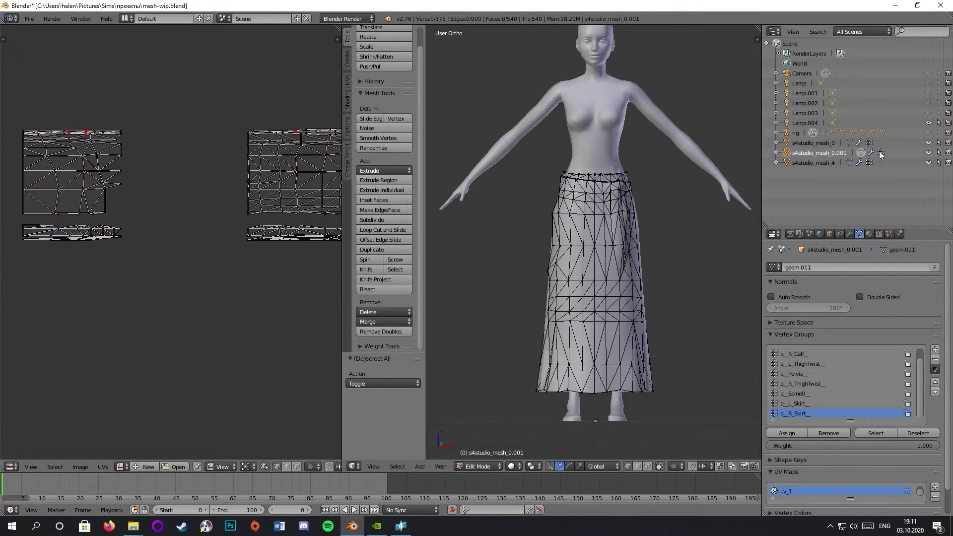
Join s4studio_mesh_0.001 back into s4studio_mesh_0 and unpin all of the combined mesh's uv_1 vertices
right_click(888, 154)
left_click(891, 155)
left_click(880, 143)
key("Tab")
scroll(220, 224, "down", 5)
key("a")
scroll(223, 248, "up", 4)
left_click(103, 466)
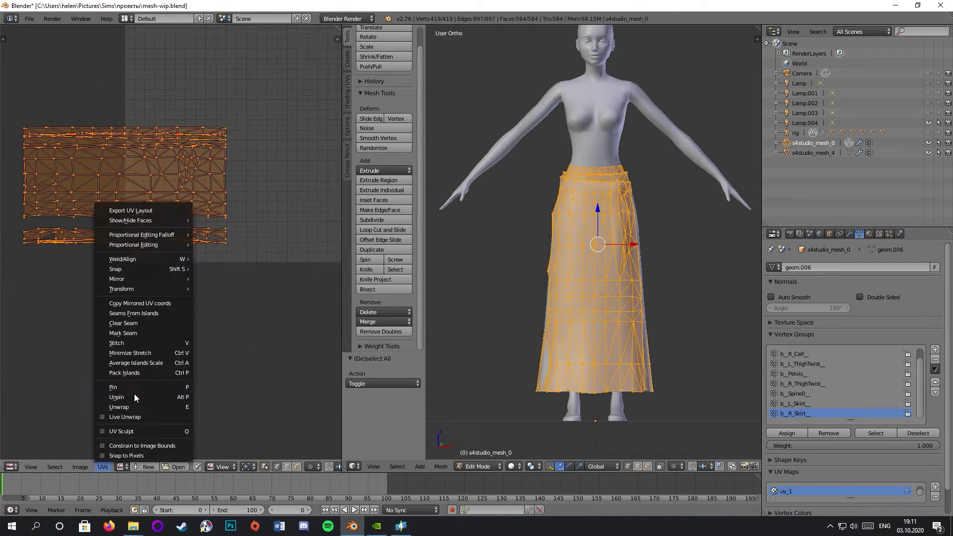
left_click(134, 392)
Weld the split UV vertices one after another along the lower rows of the skirt's uv_1 layout
scroll(268, 328, "up", 2)
right_click(308, 341)
right_click(217, 351)
key("w")
left_click(218, 348)
right_click(178, 351)
right_click(116, 318)
left_click(113, 326)
right_click(110, 325)
right_click(122, 352)
key("w")
left_click(120, 350)
right_click(75, 348)
key("w")
left_click(75, 343)
right_click(98, 342)
key("w")
left_click(99, 349)
Weld the split UV vertices at about knee height in the other half of the uv_1 layout
scroll(191, 341, "up", 2)
right_click(248, 307)
key("w")
left_click(247, 298)
right_click(250, 308)
key("w")
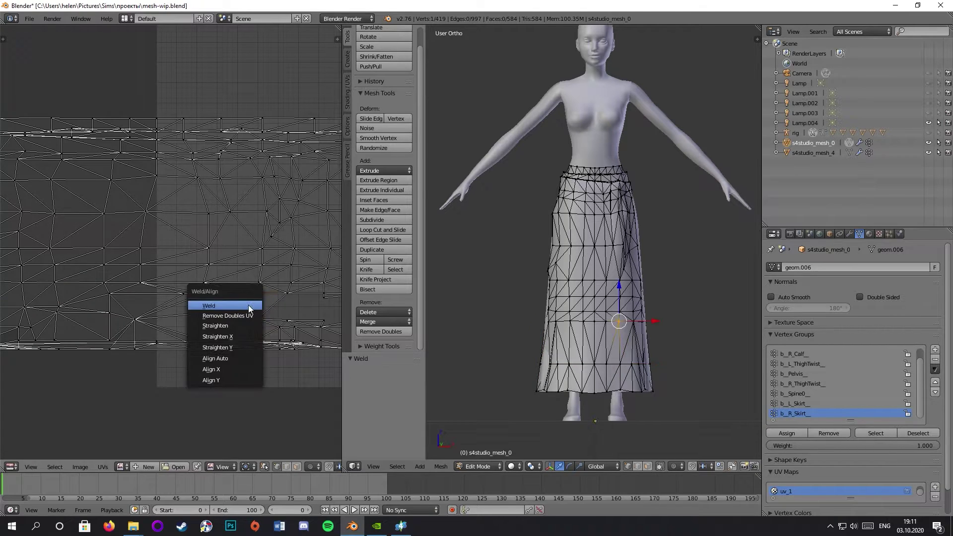
left_click(250, 307)
Try Remove Doubles UV on a vertex near the skirt's side edge, and undo the last two changes
right_click(284, 307)
right_click(248, 293)
key("w")
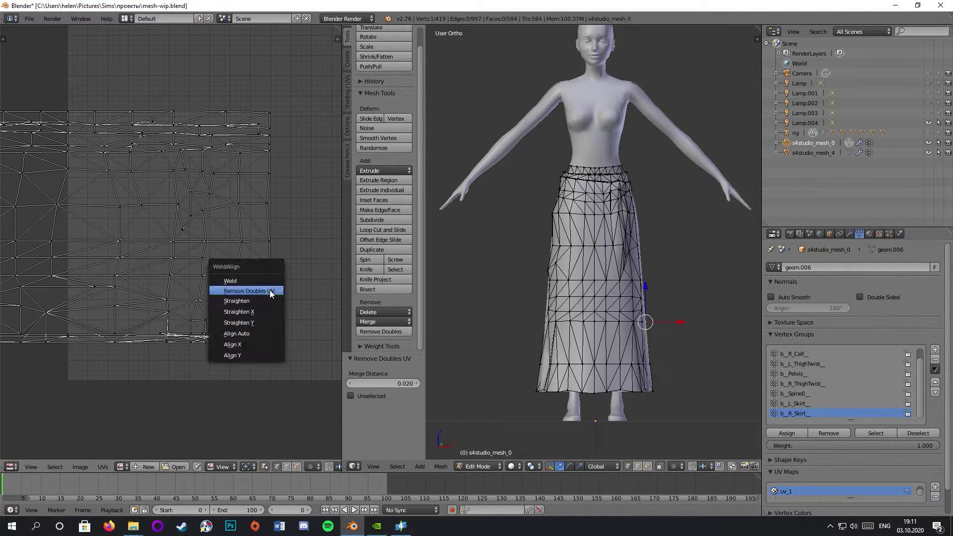
left_click(269, 292)
scroll(149, 368, "down", 3)
middle_click_drag(621, 382, 657, 382)
scroll(657, 383, "up", 3)
key("ctrl+z")
scroll(237, 269, "down", 1)
key("ctrl+z")
middle_click_drag(123, 268, 174, 279)
Weld the split UV vertices near the hem at the skirt's side in the uv_1 layout
scroll(199, 283, "up", 4)
middle_click_drag(318, 293, 290, 294)
scroll(278, 296, "down", 6)
scroll(178, 306, "up", 5)
right_click(180, 284)
key("w")
left_click(178, 283)
key("w")
left_click(172, 292)
key("w")
key("w")
left_click(103, 284)
key("w")
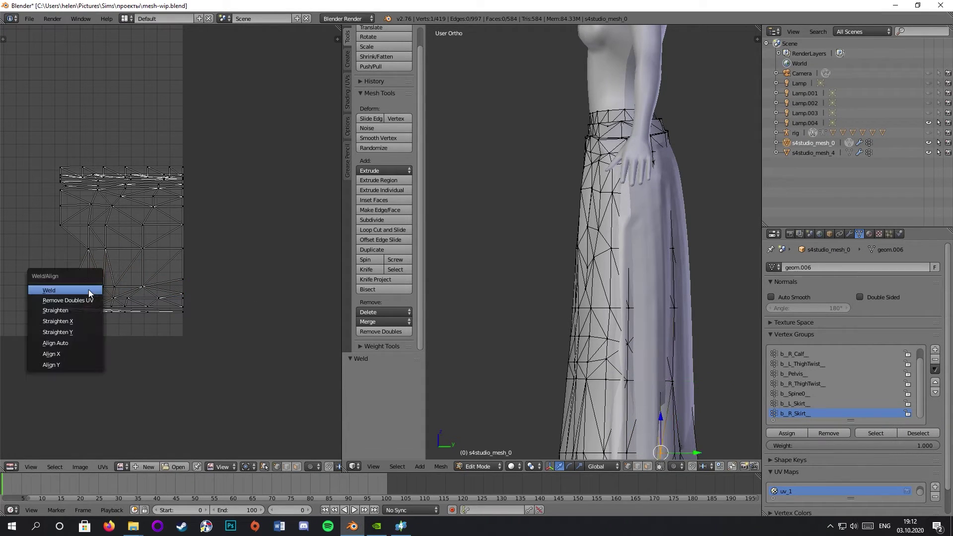
left_click(88, 290)
Weld further split UV vertices in the lower part of the skirt's uv_1 islands, and undo the last UV change
scroll(89, 293, "down", 3)
scroll(69, 327, "up", 4)
right_click(131, 331)
key("w")
scroll(133, 338, "down", 6)
middle_click_drag(185, 359, 85, 356)
scroll(100, 350, "up", 5)
right_click(249, 303)
key("w")
right_click(279, 303)
right_click(293, 313)
right_click(308, 308)
key("ctrl+z")
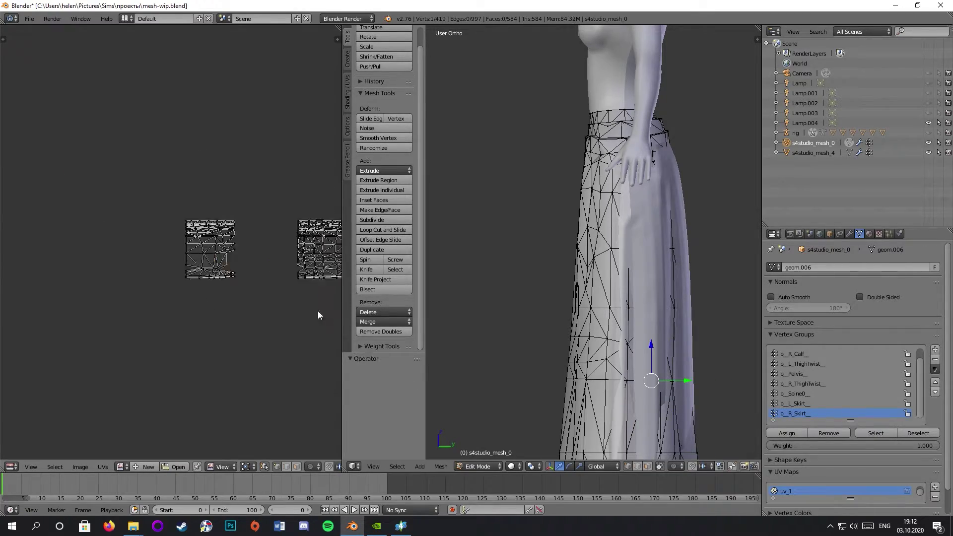
scroll(318, 311, "down", 6)
middle_click_drag(75, 309, 172, 308)
scroll(171, 308, "up", 5)
scroll(172, 308, "up", 3)
scroll(293, 272, "down", 4)
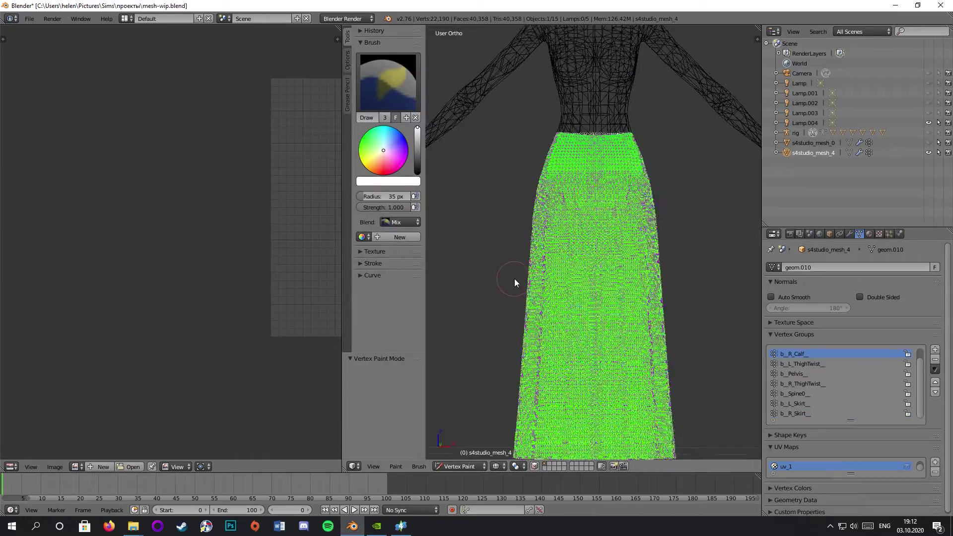
Sample the green vertex color of the reference skirt s4studio_mesh_4 as the vertex paint brush color
scroll(514, 279, "up", 5)
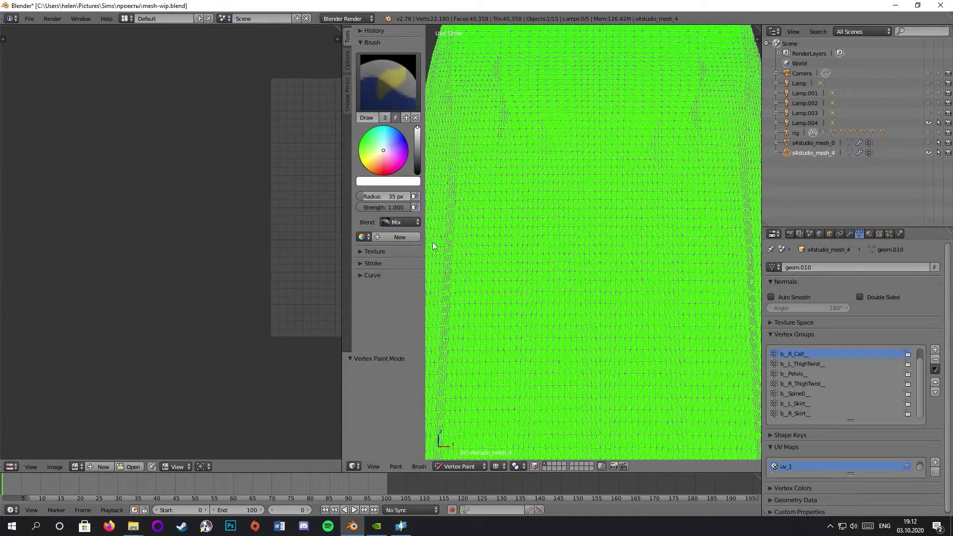
left_click(392, 183)
left_click(443, 148)
left_click(559, 256)
left_click(389, 183)
left_click(425, 131)
Sample the brush color again from several points just below the reference skirt's waistline, picking greens such as 03FF00, 01FF00 and 29FF00
scroll(532, 276, "down", 5)
scroll(533, 272, "down", 1)
scroll(532, 239, "up", 7)
middle_click_drag(631, 124, 567, 432, "shift")
scroll(504, 272, "up", 4)
left_click(418, 182)
left_click(379, 180)
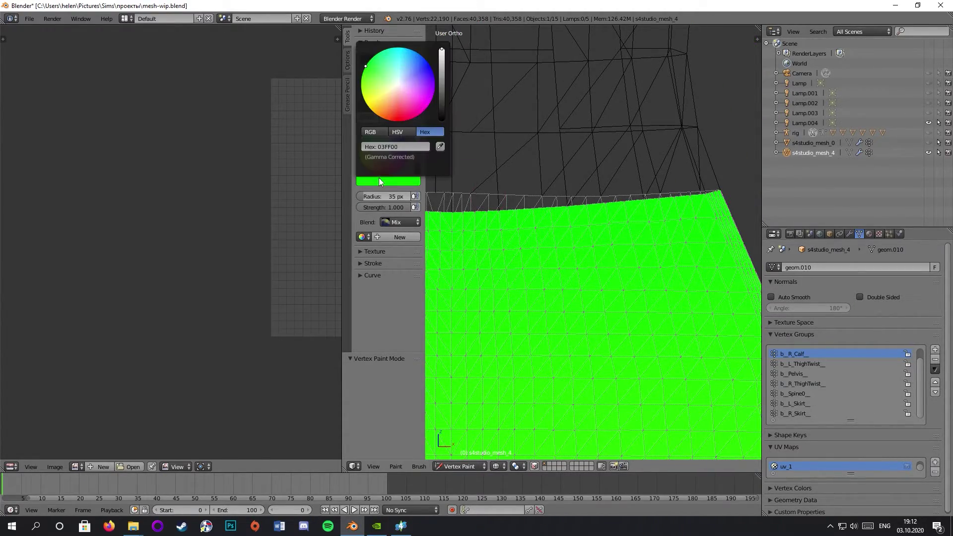
left_click(407, 181)
middle_click_drag(540, 343, 439, 184)
left_click(417, 182)
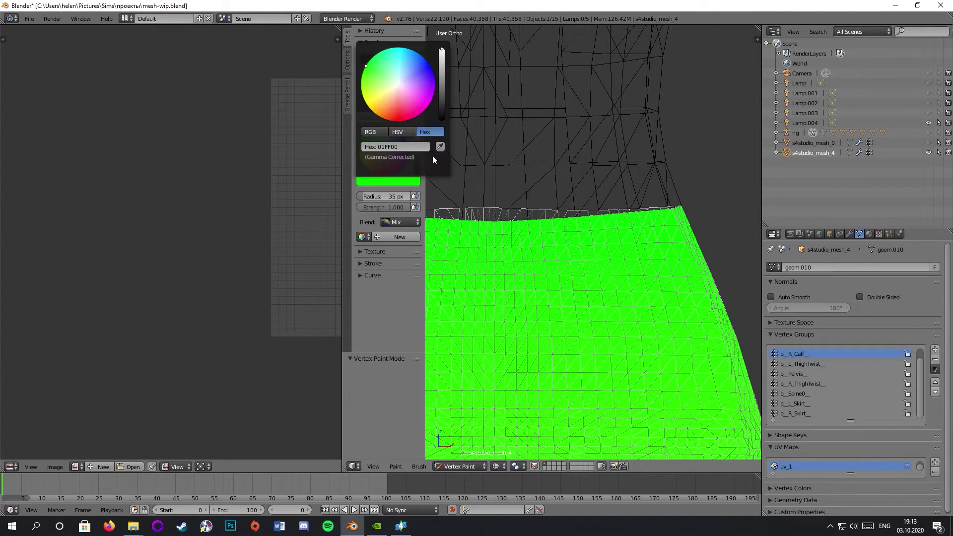
left_click(382, 181)
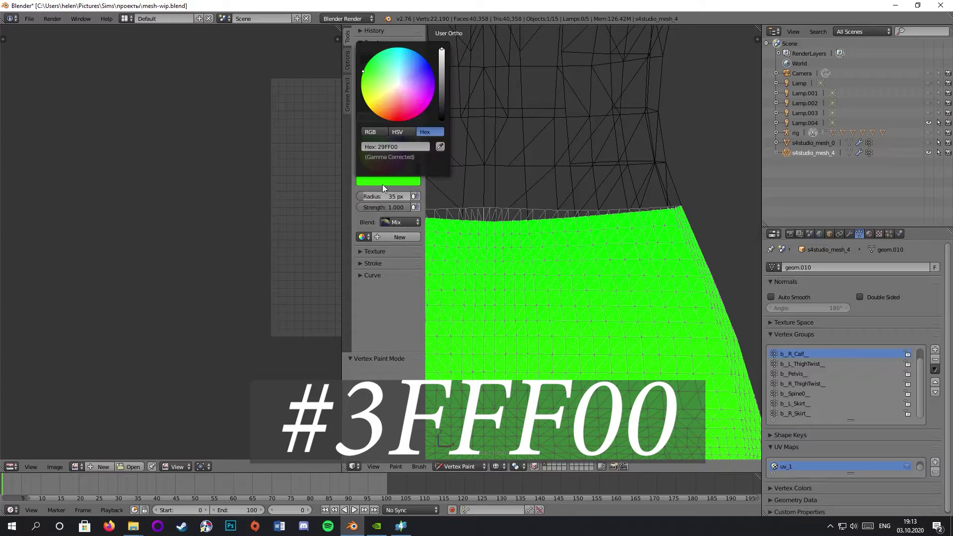
Sample the green 3FFF00 from the lower part of the reference skirt as the vertex paint brush color
scroll(561, 368, "down", 7)
middle_click_drag(561, 368, 525, 178, "shift")
scroll(620, 169, "up", 10)
left_click(411, 185)
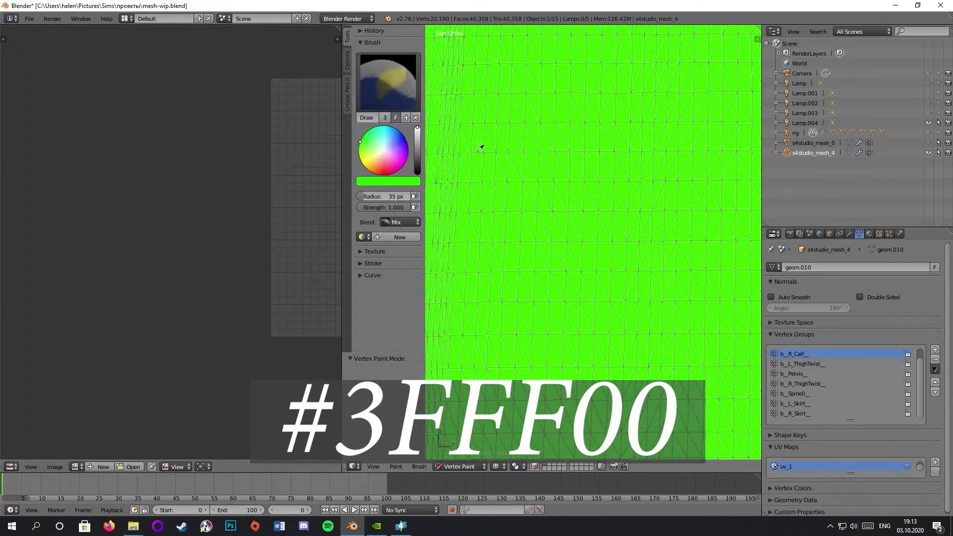
left_click(393, 179)
Hide the reference skirt, show s4studio_mesh_0 in solid shading, and open its uv_0 layout in Edit Mode
left_click(928, 142)
left_click(929, 152)
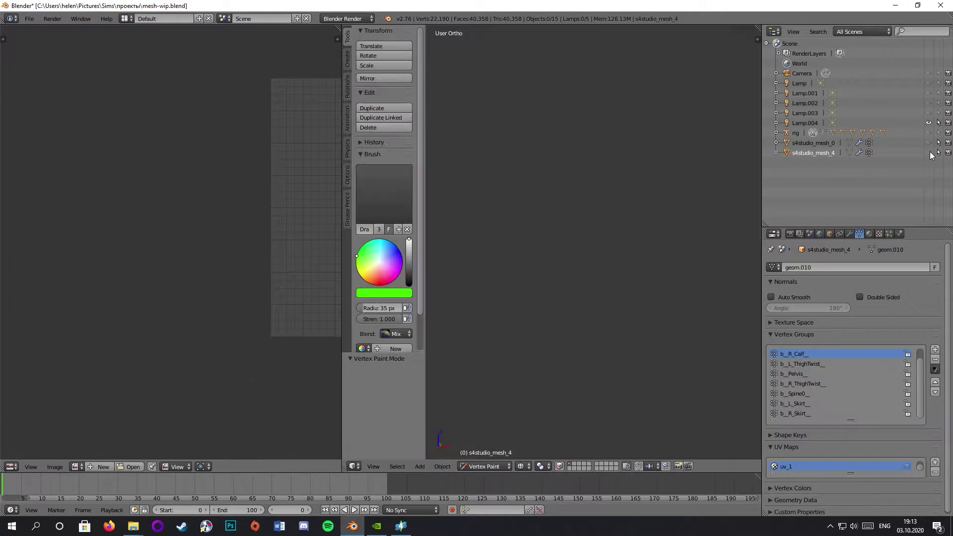
scroll(610, 232, "down", 1)
key("a")
left_click(499, 466)
left_click(523, 467)
left_click(537, 433)
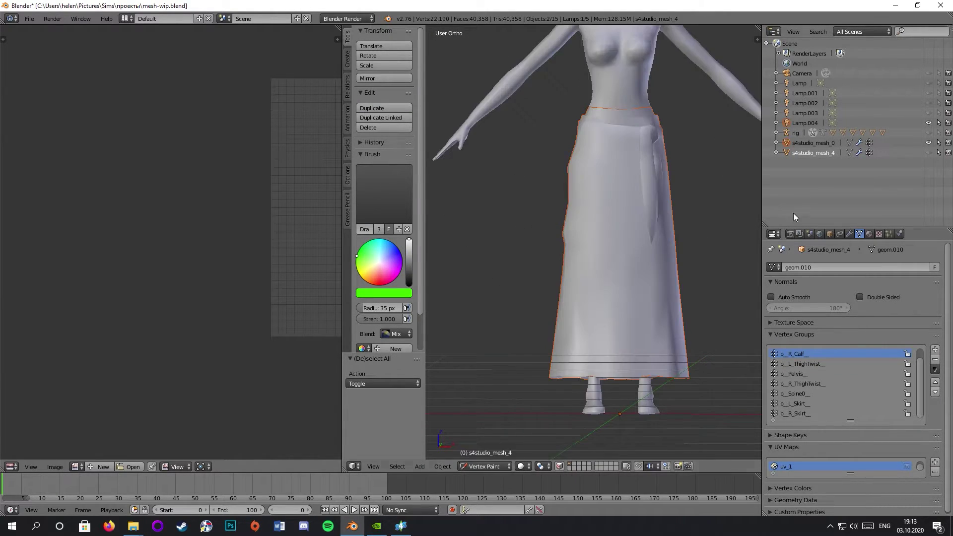
left_click(850, 143)
left_click(795, 492)
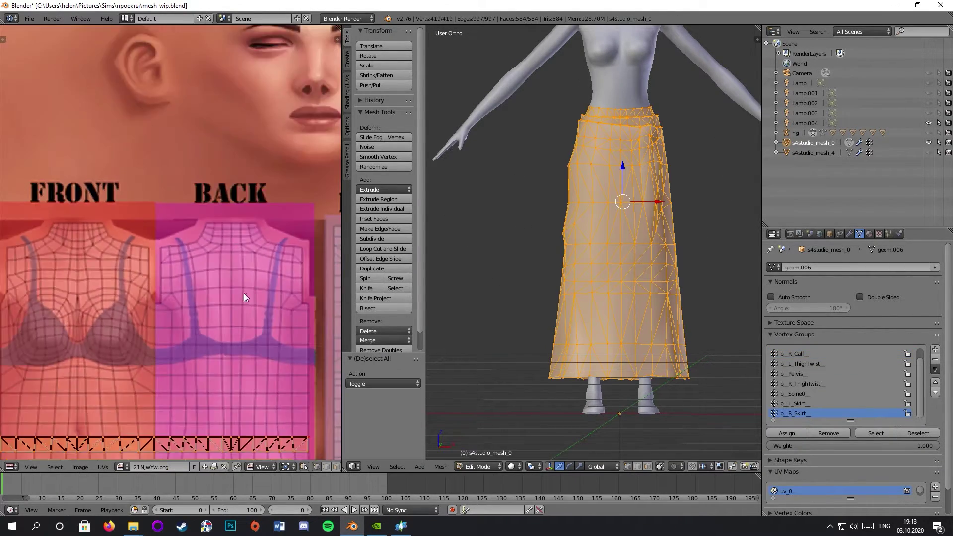
Select the narrow waistband strip above the skirt in the uv_0 layout and separate it into its own object
scroll(245, 298, "down", 1)
middle_click_drag(232, 392, 225, 283)
key("a")
key("b")
left_click_drag(279, 283, 18, 302)
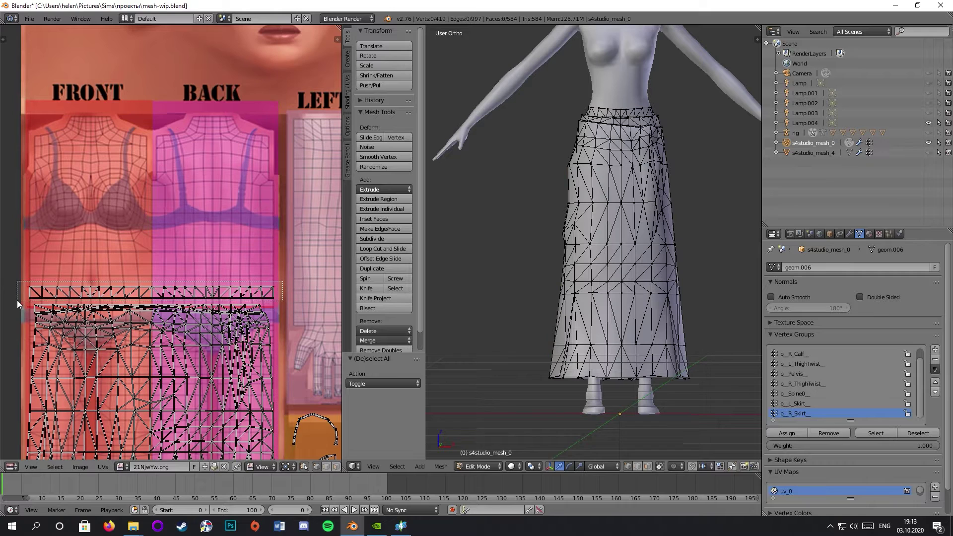
key("b")
left_click(33, 276)
mouse_move(272, 294)
left_mouse_down()
mouse_move(31, 279)
mouse_move(281, 302)
left_mouse_up()
key("b")
key("p")
left_click(546, 208)
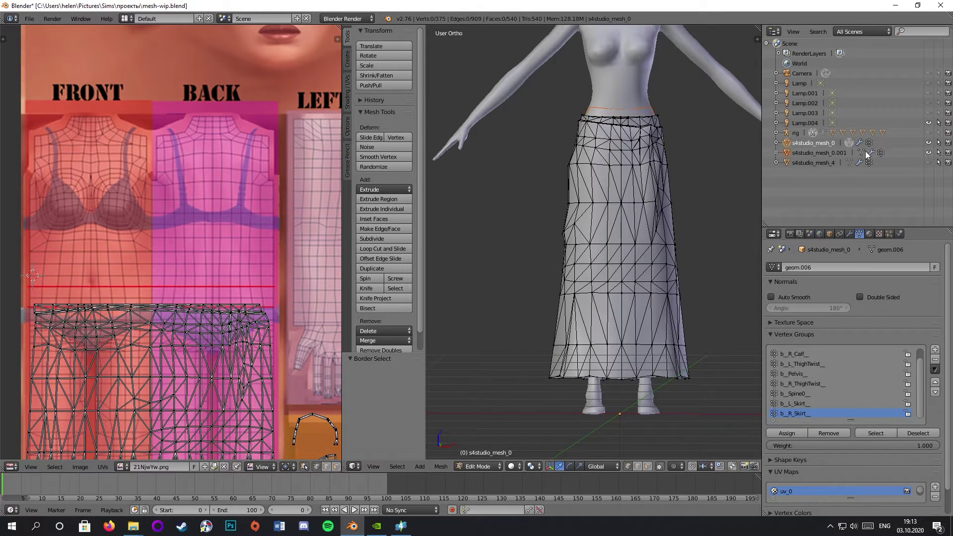
Put the main skirt piece in Vertex Paint mode with wireframe shading and fill it with the vertex color 3FFF00
key("a")
key("a")
left_click(477, 467)
left_click(494, 419)
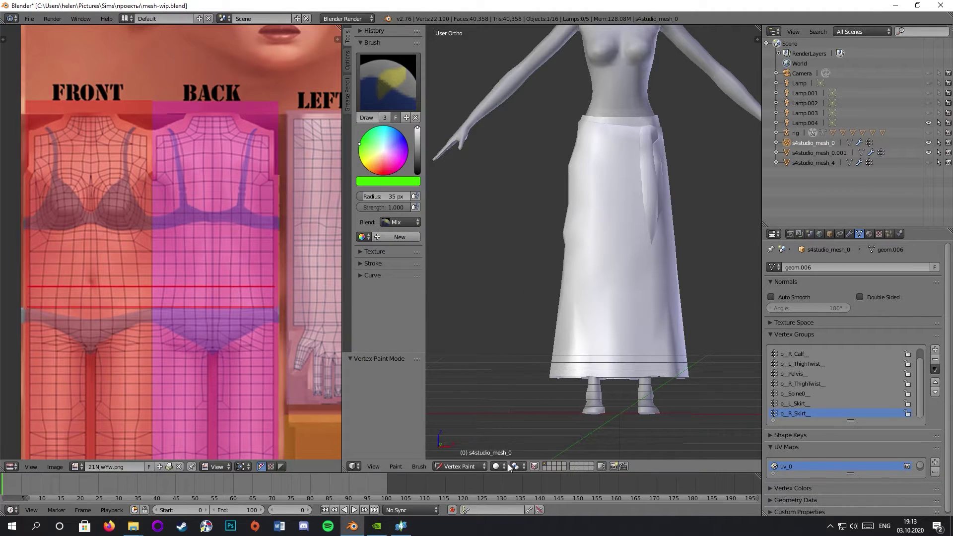
left_click(498, 466)
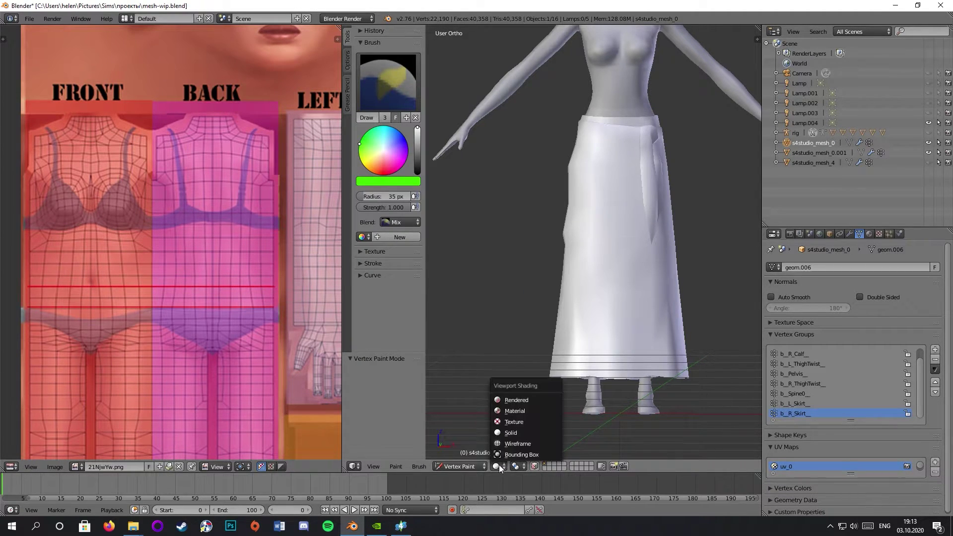
left_click(514, 443)
left_click(418, 184)
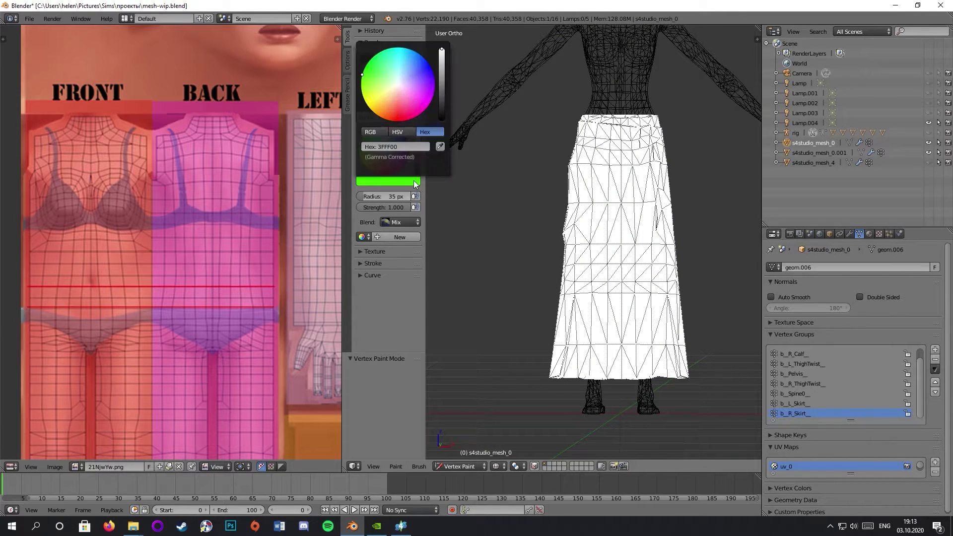
left_click(397, 466)
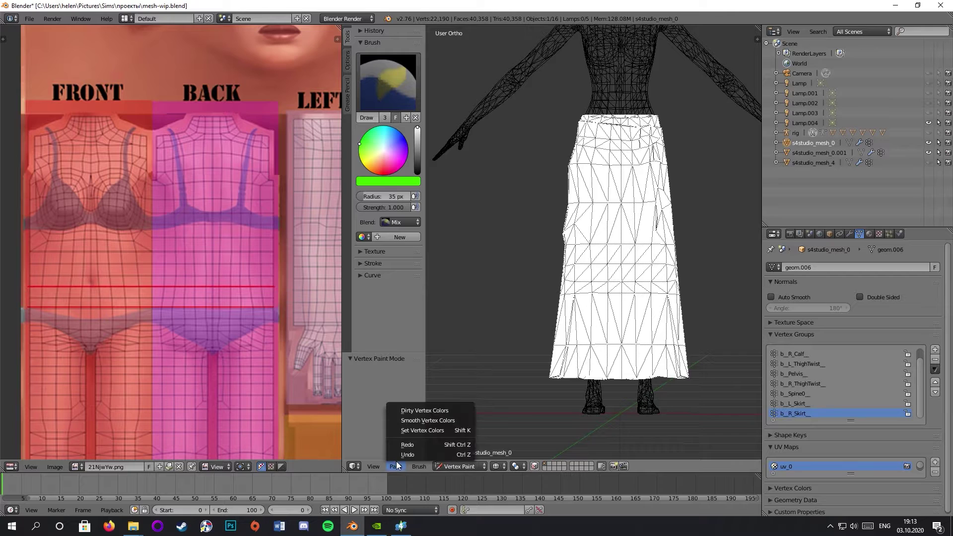
left_click(420, 430)
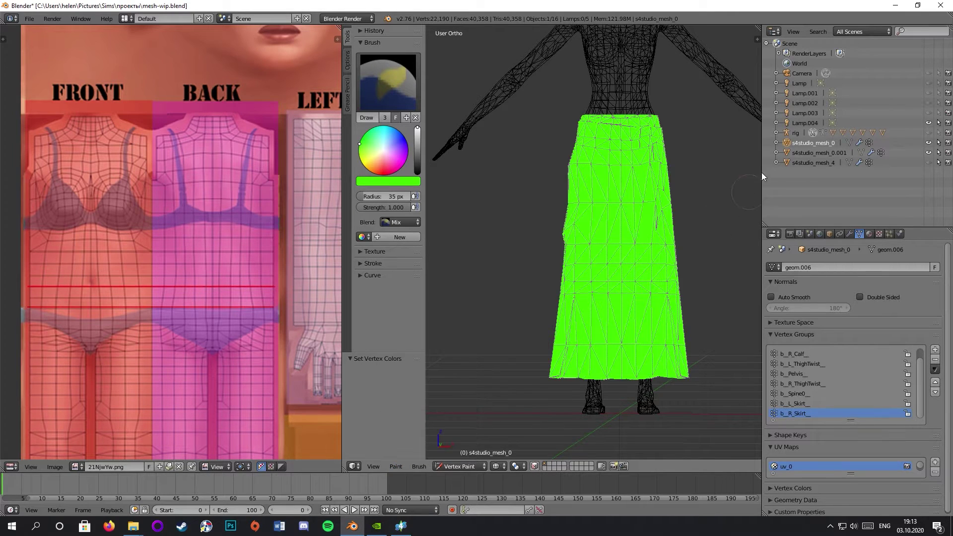
Select the separated waistband s4studio_mesh_0.001 together with the skirt and join them in Object Mode
left_click(826, 153, "ctrl")
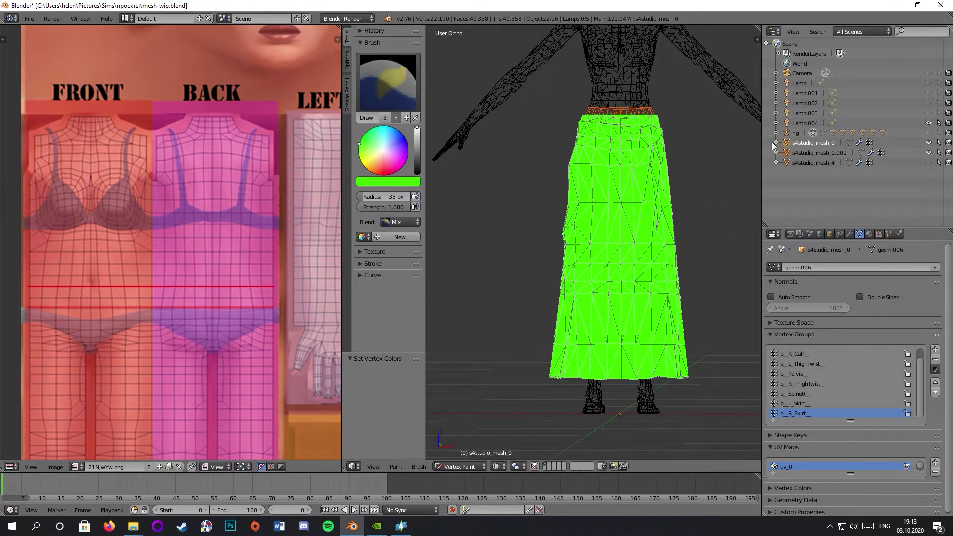
left_click(402, 464)
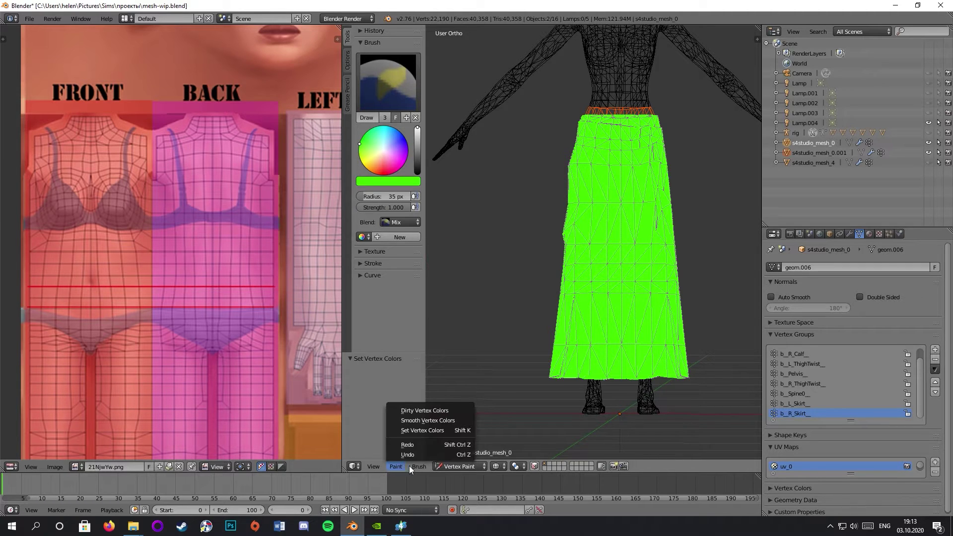
left_click(447, 467)
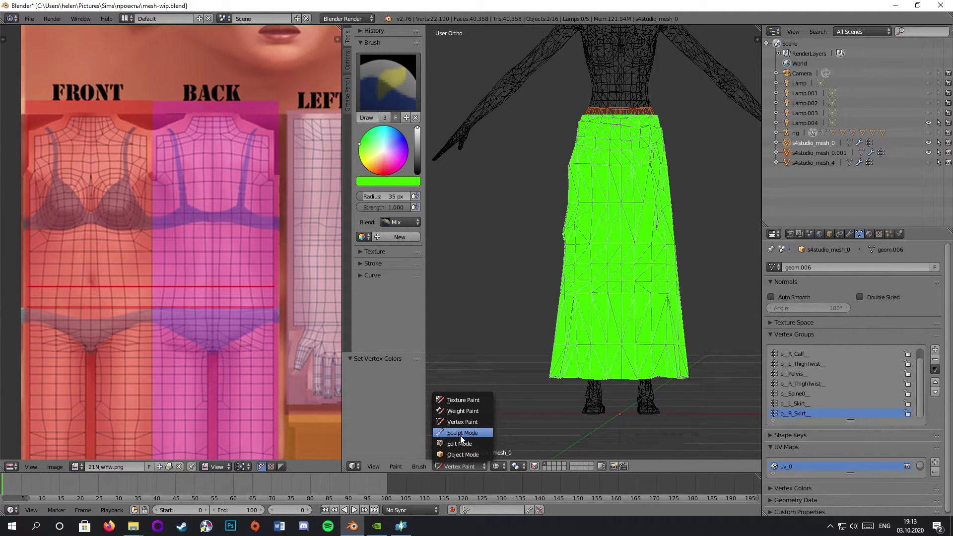
left_click(460, 449)
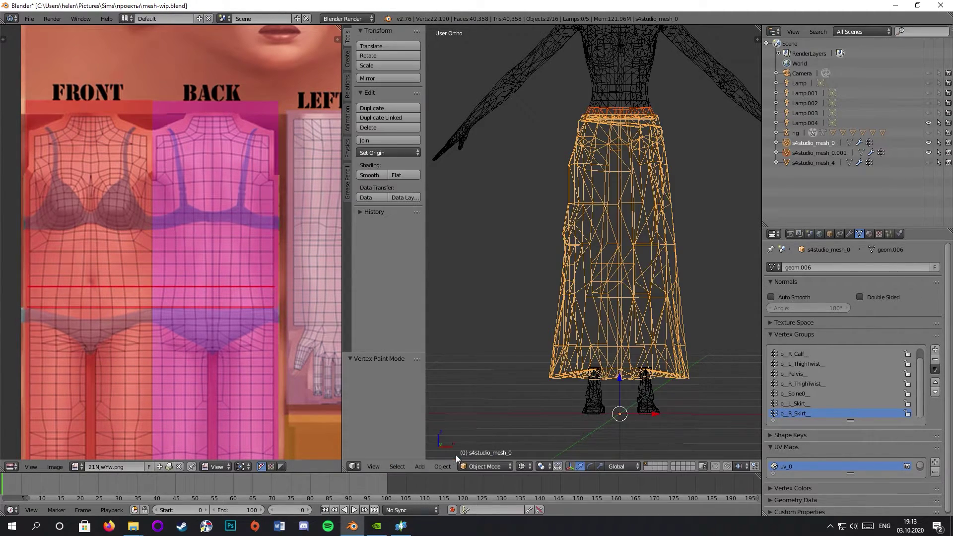
left_click(376, 142)
Return the joined skirt to Vertex Paint mode and apply Smooth Vertex Colors
left_click(489, 466)
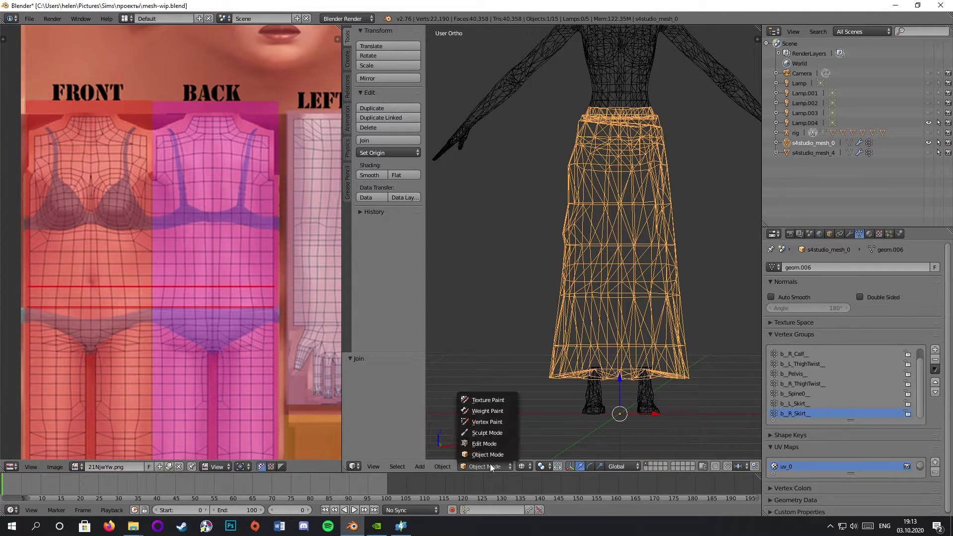
left_click(496, 422)
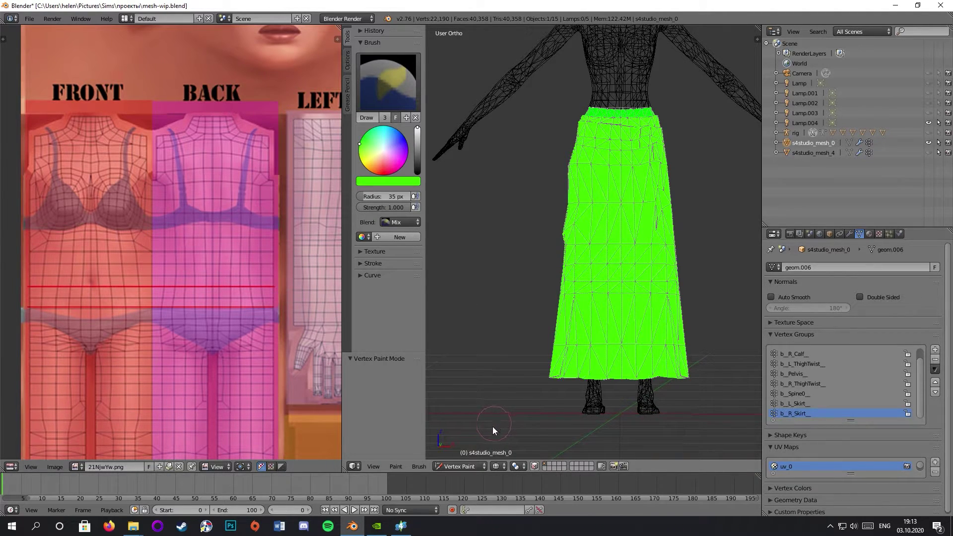
left_click(403, 466)
left_click(443, 420)
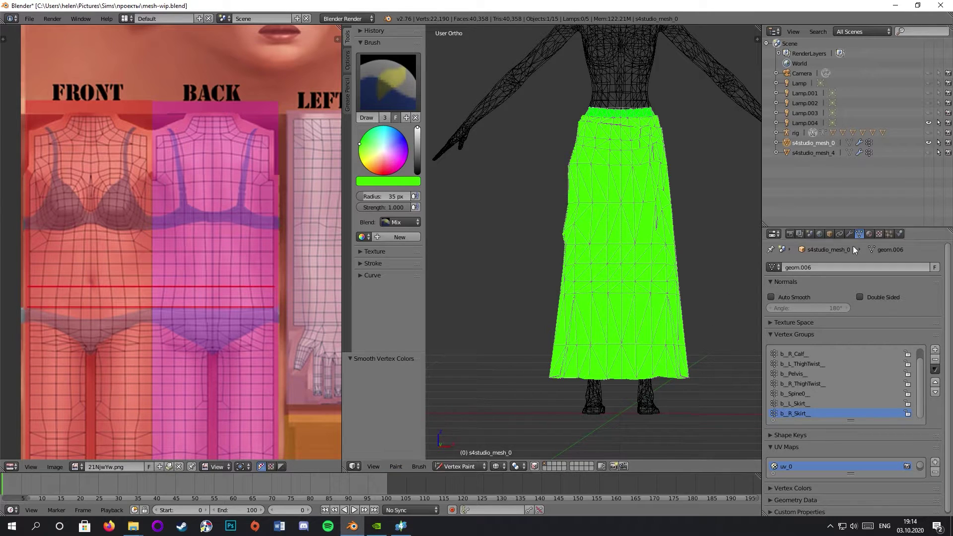
Delete the reference skirt s4studio_mesh_4 from the scene and make s4studio_mesh_0 the active object
left_click(811, 153)
right_click(810, 154)
left_click(809, 156)
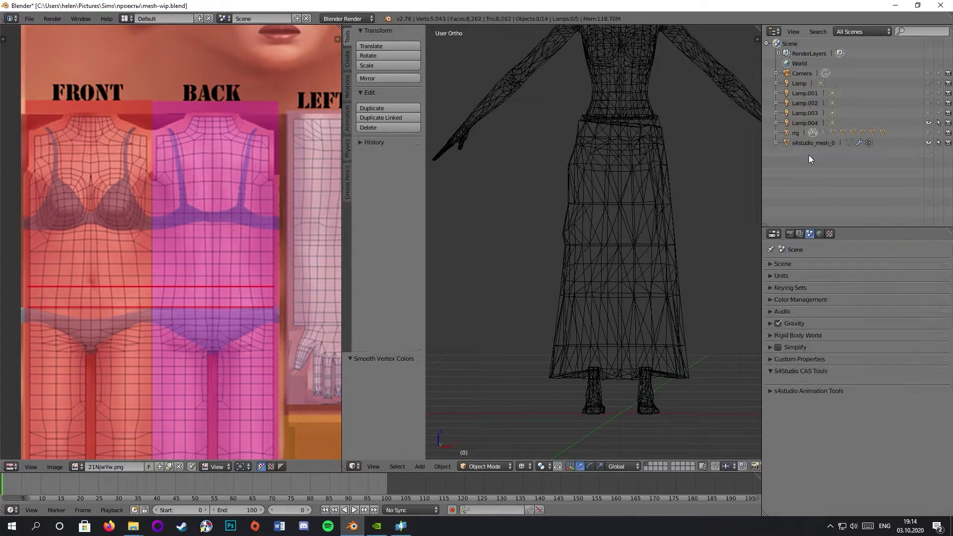
left_click(813, 144)
middle_click_drag(718, 292, 679, 296, "shift")
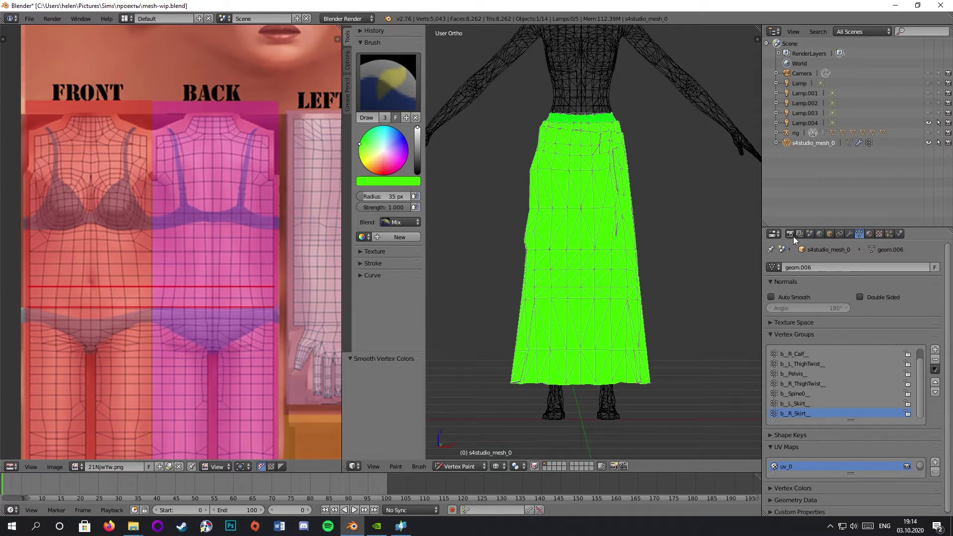
scroll(807, 465, "up", 1)
scroll(821, 389, "up", 1)
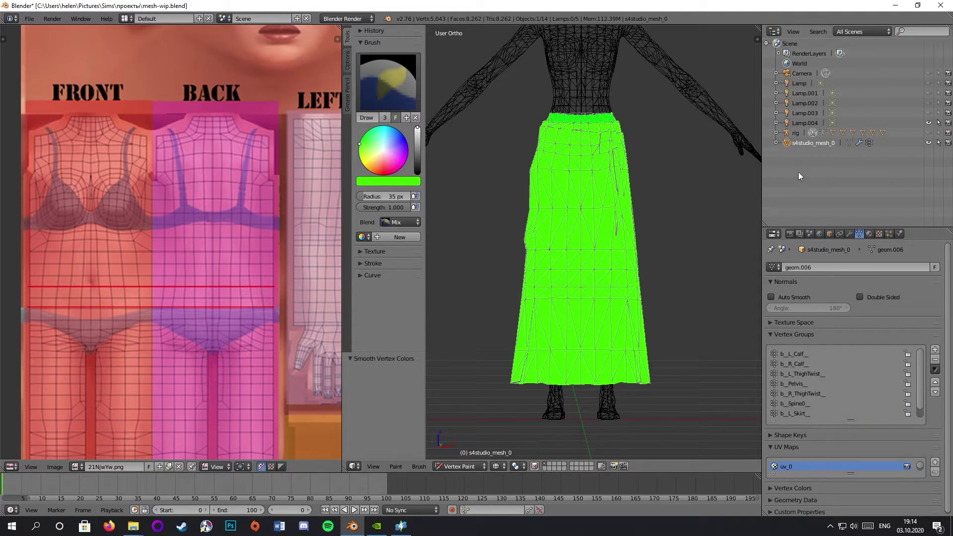
Put the skirt in Edit Mode with its whole mesh selected, and set the viewport shading to Solid
left_click(849, 143)
key("a")
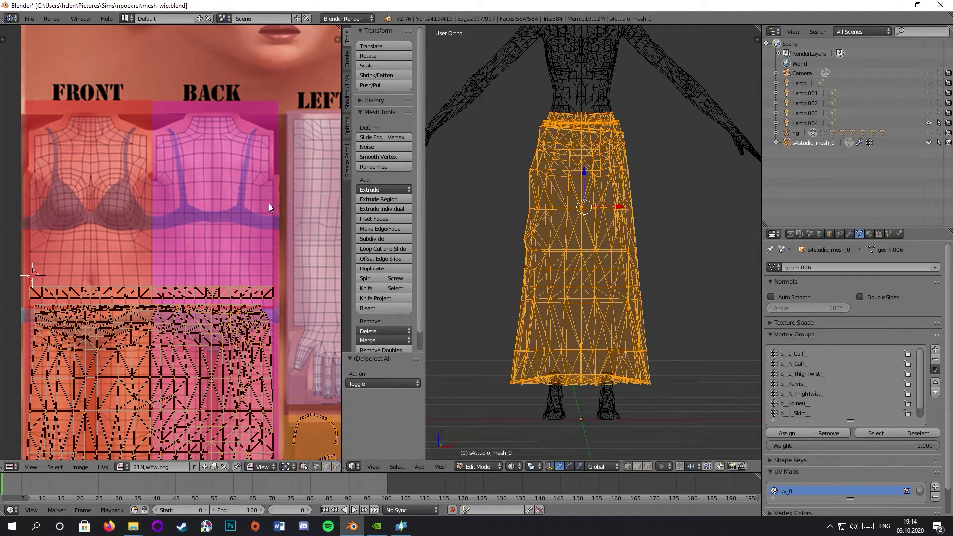
scroll(262, 291, "down", 2)
middle_click_drag(262, 292, 226, 271)
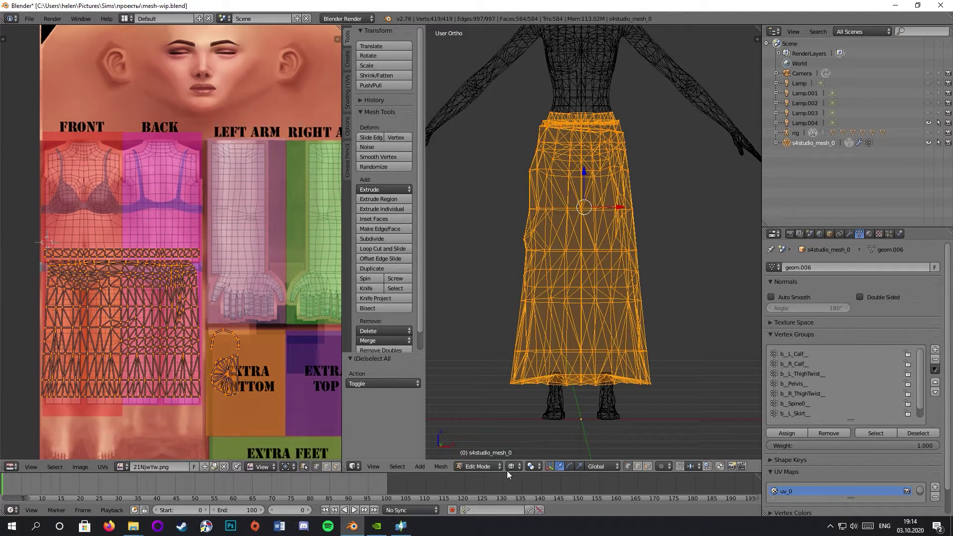
left_click(509, 468)
left_click(527, 432)
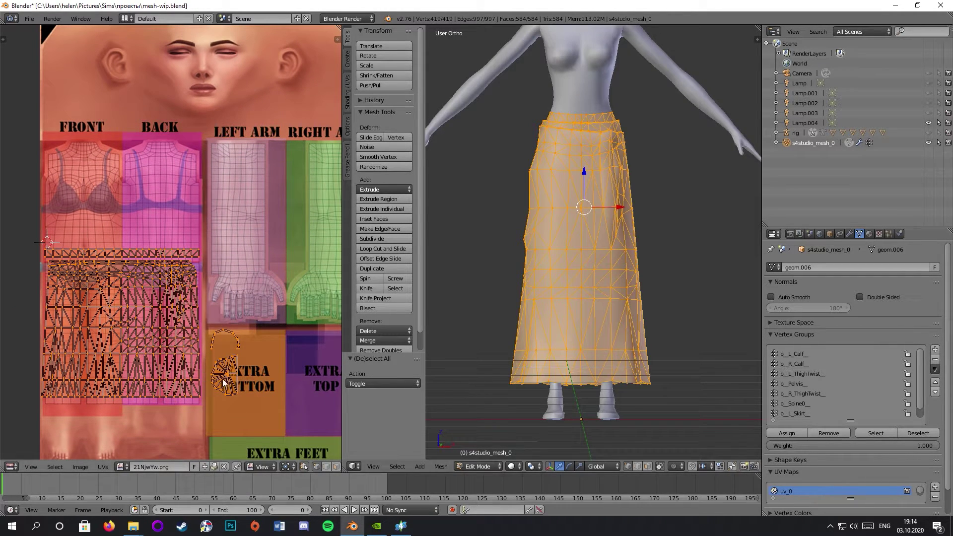
Export the skirt's uv_0 layout as mesh-wip.png and save the Blender file
middle_click_drag(237, 380, 211, 345)
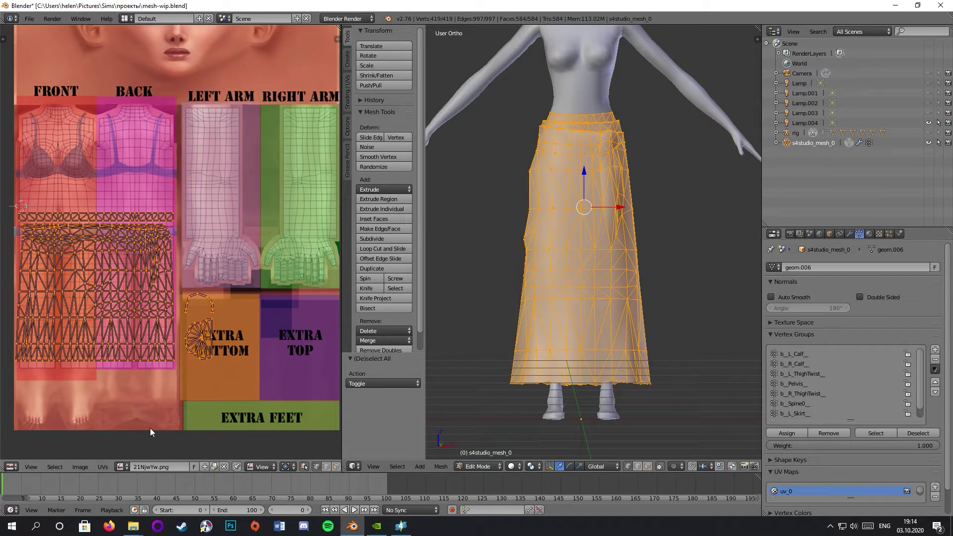
left_click(77, 468)
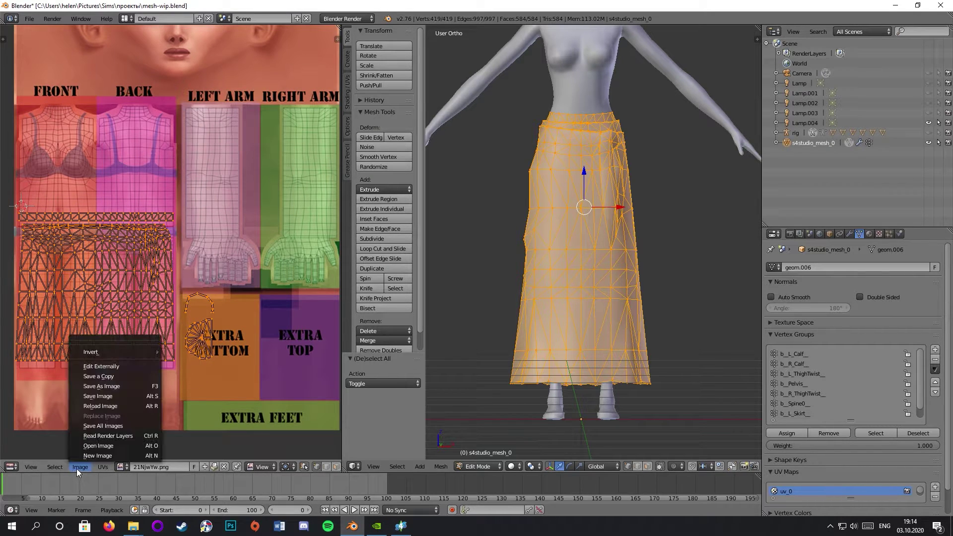
mouse_move(109, 470)
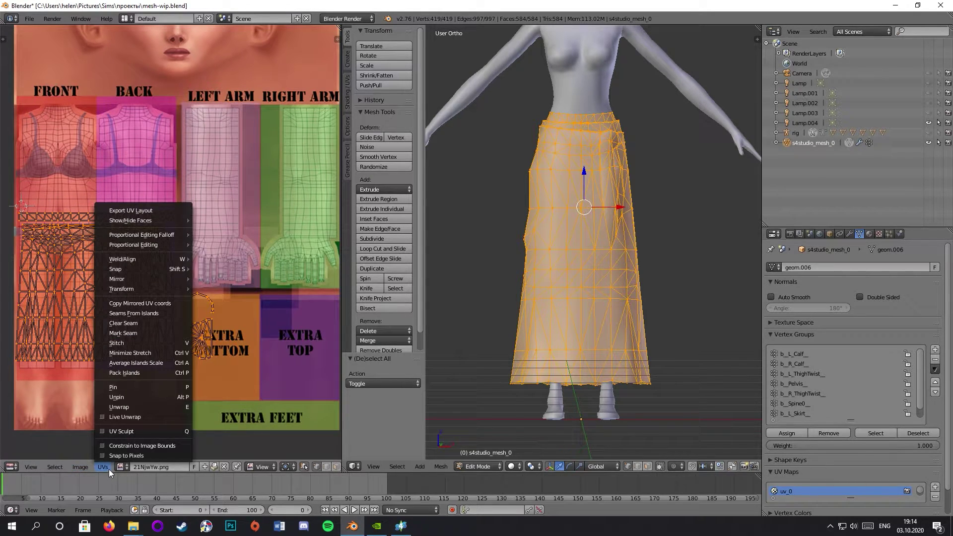
left_click(168, 207)
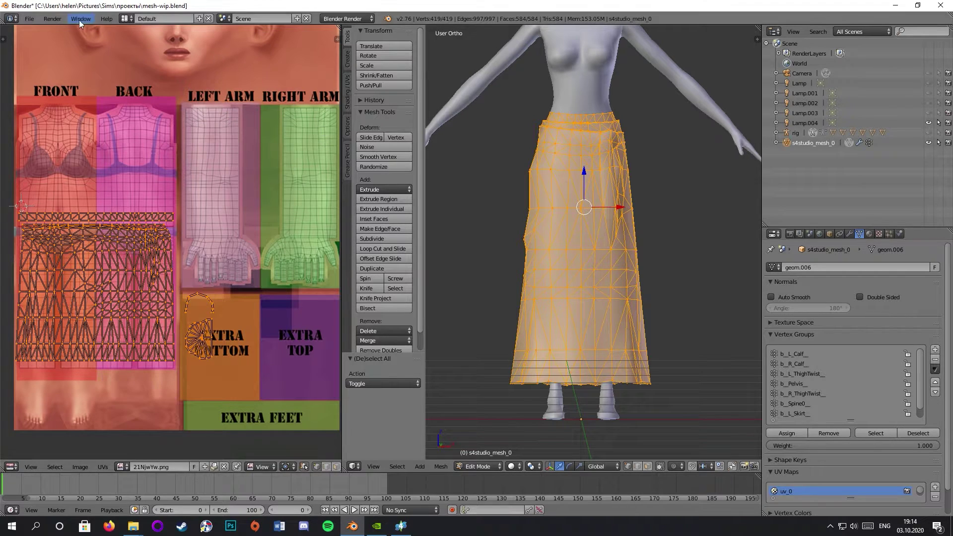
left_click(35, 19)
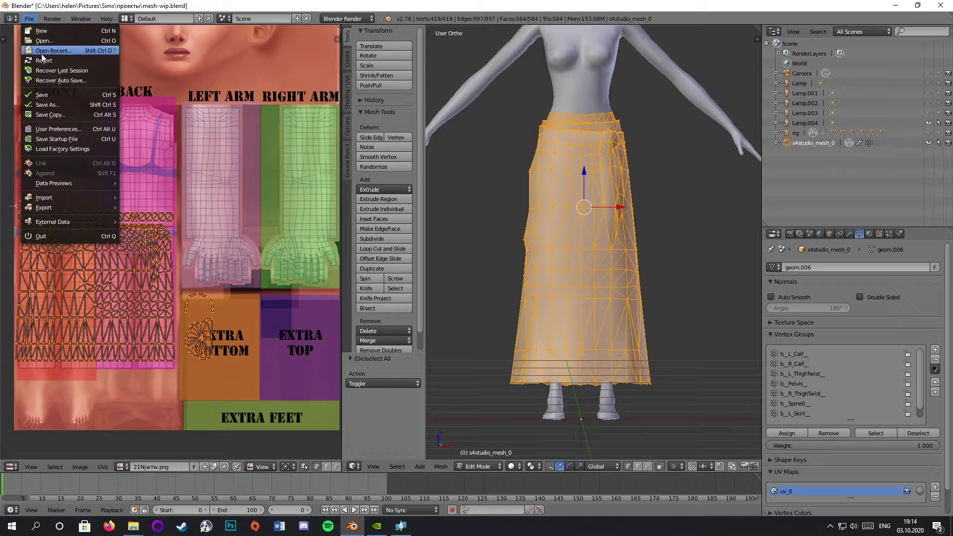
left_click(58, 95)
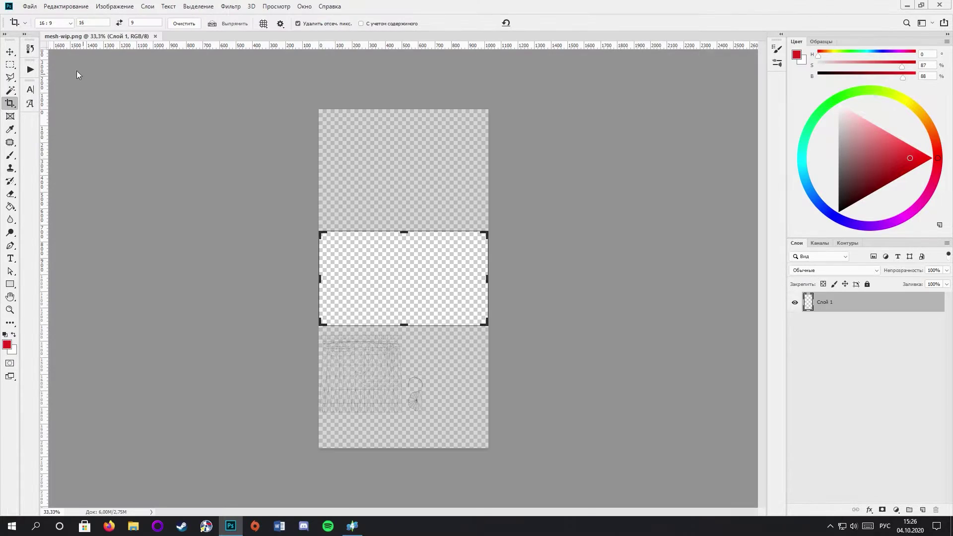
Add a new layer, fill it with white and place it below the UV layout layer
left_click(923, 510)
left_click(839, 104)
left_click(10, 207)
left_click(446, 175)
left_click_drag(825, 302, 822, 332)
left_click(10, 52)
scroll(239, 167, "down", 3)
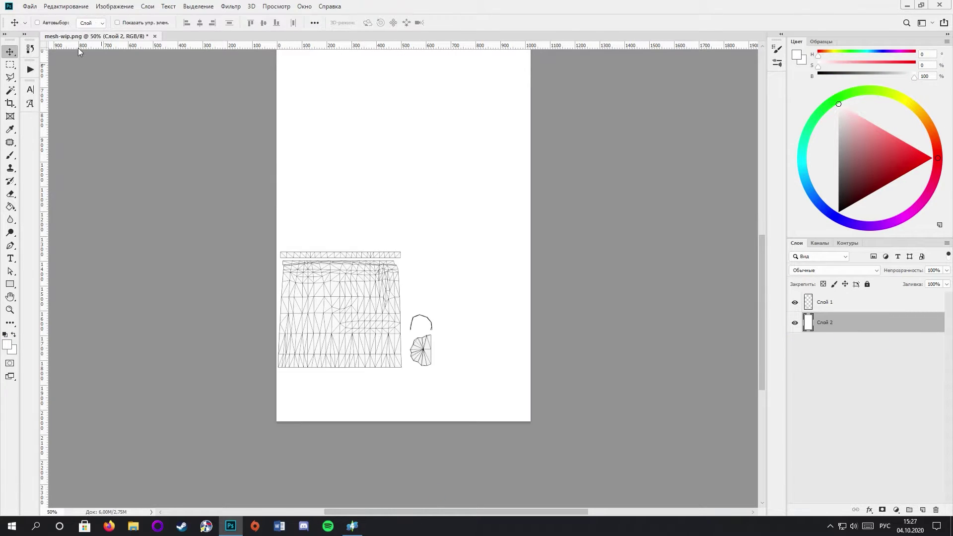
Open afbodybohemian-pinktop0_lifo_1024x1024.png and copy its skirt area into mesh-wip.png as a new layer
key("ctrl+o")
double_click(395, 91)
left_click(332, 529)
left_click(331, 529)
left_click(331, 531)
left_click(331, 531)
left_click(10, 65)
left_click_drag(551, 413, 333, 230)
key("ctrl+c")
key("ctrl+Tab")
key("ctrl+v")
Move the pasted skirt texture over the skirt's UV layout
key("ctrl+plus")
key("v")
left_click_drag(740, 228, 645, 407)
key("ctrl+1")
key("ctrl+plus")
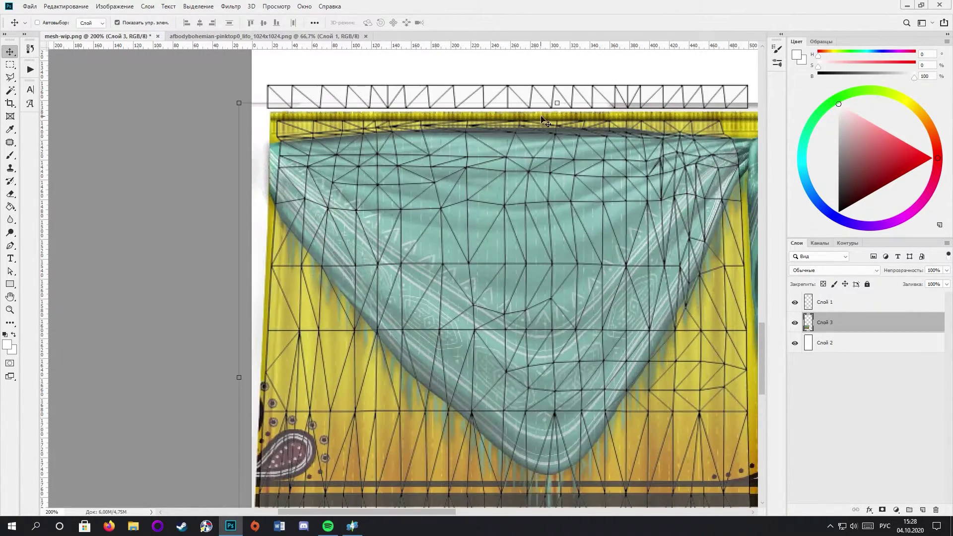
Scale the skirt texture to about 82.7% width and 81.6% height so its edges match the UV layout
left_click_drag(573, 107, 571, 101)
scroll(559, 298, "down", 5)
left_click_drag(559, 437, 558, 386)
scroll(546, 298, "right", 5)
left_click_drag(547, 231, 497, 230)
scroll(498, 231, "up", 3)
left_click_drag(238, 110, 239, 117)
scroll(245, 298, "down", 3)
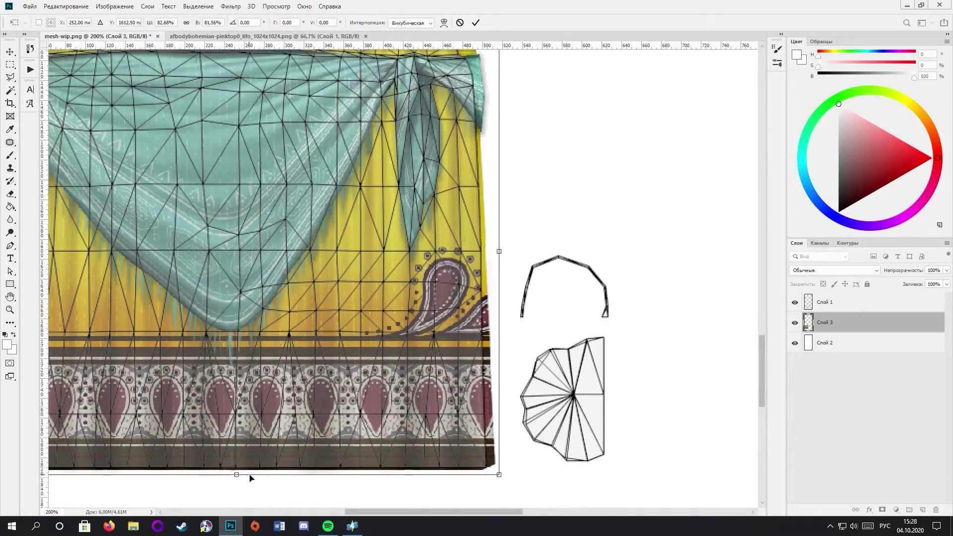
Fine-tune the skirt texture's lower edge against the UV layout's hem and apply the transform
scroll(365, 484, "left", 10)
scroll(454, 459, "right", 10)
key("ctrl+plus")
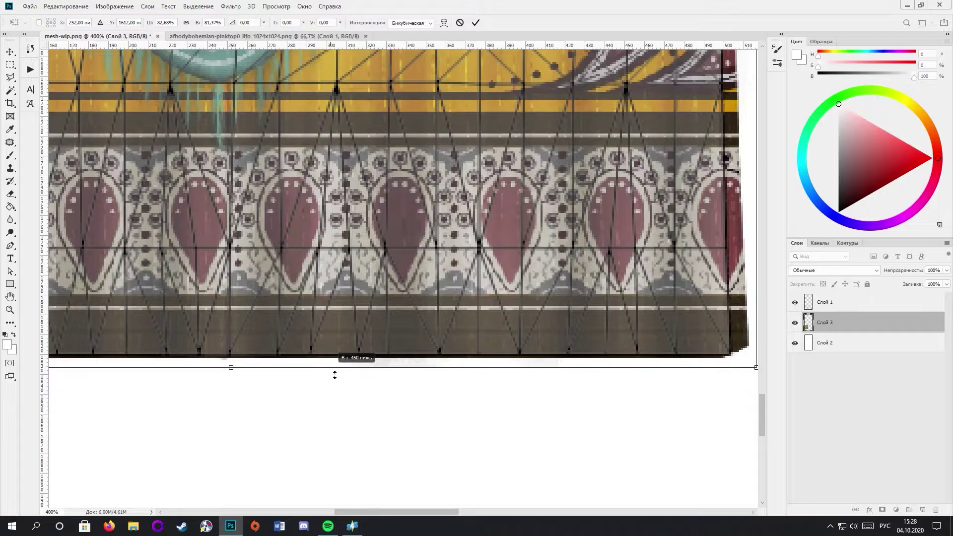
left_click_drag(327, 379, 327, 453)
scroll(328, 298, "up", 15)
scroll(328, 298, "left", 10)
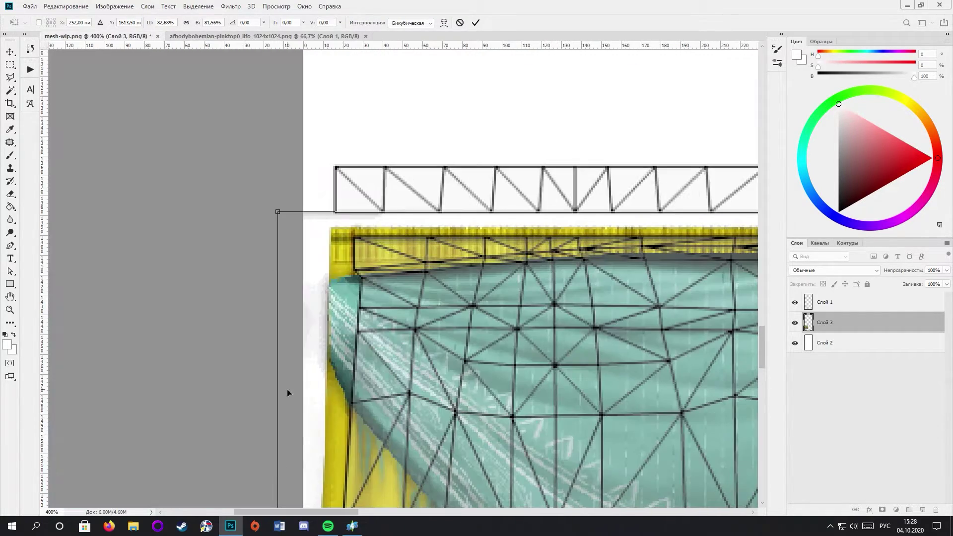
key("ctrl+minus")
key("ctrl+minus")
key("Return")
Copy the selected olive and dark brown patches from the source texture and place them over the two small UV pieces
key("ctrl+Tab")
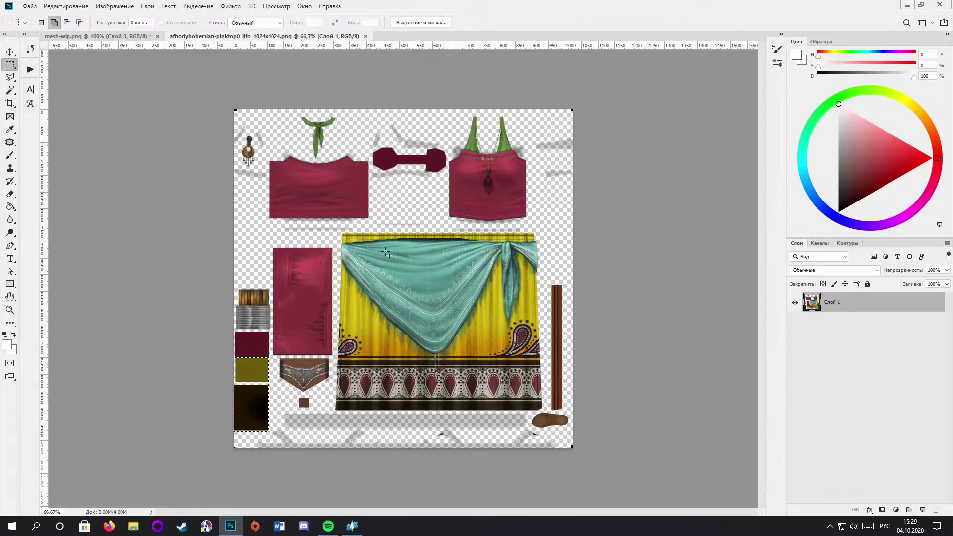
key("ctrl+c")
key("ctrl+Tab")
key("ctrl+v")
key("v")
left_click_drag(429, 235, 464, 283)
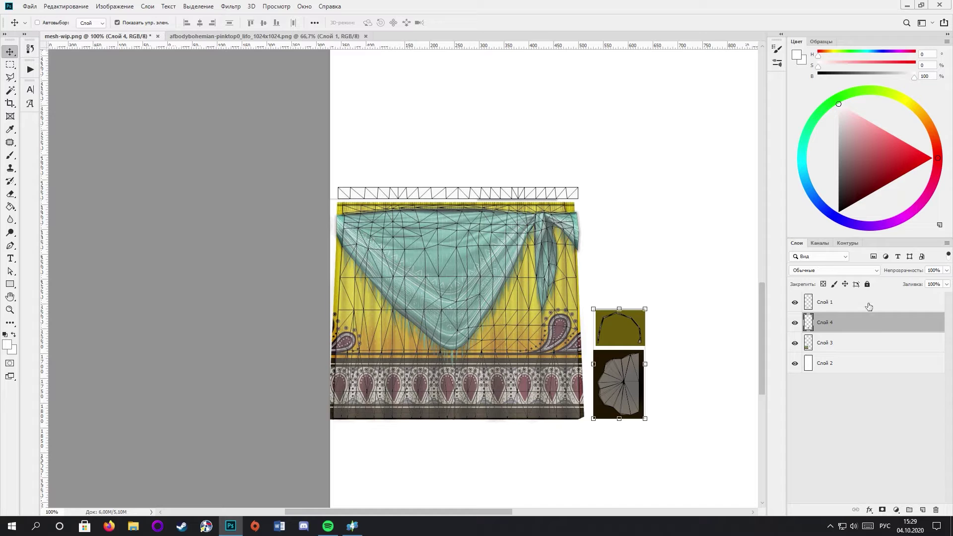
Add a new alpha channel to mesh-wip.png and show it together with the RGB image
left_click(820, 243)
left_click(922, 510)
left_click(795, 258)
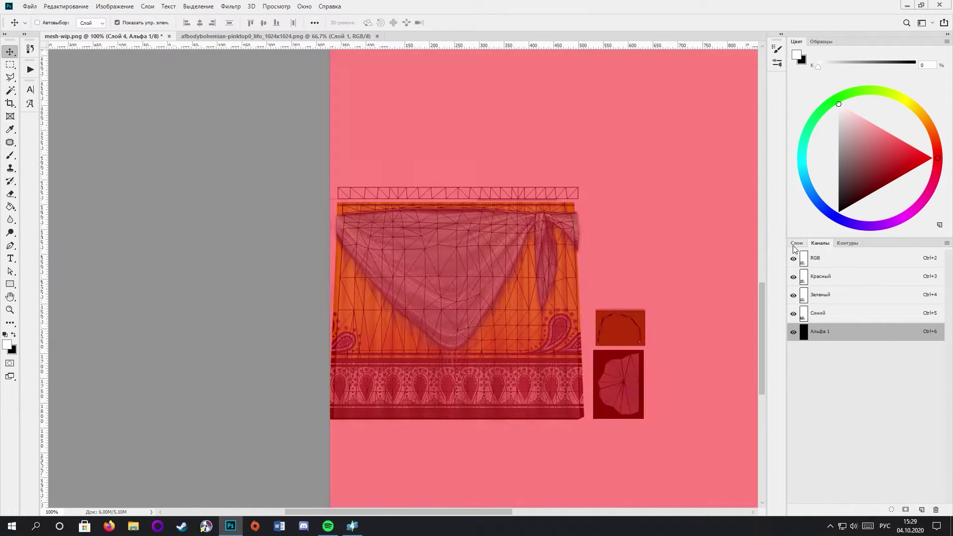
Select rectangular areas around the skirt texture and around the two small patches beside it
left_click(797, 243)
left_click(11, 65)
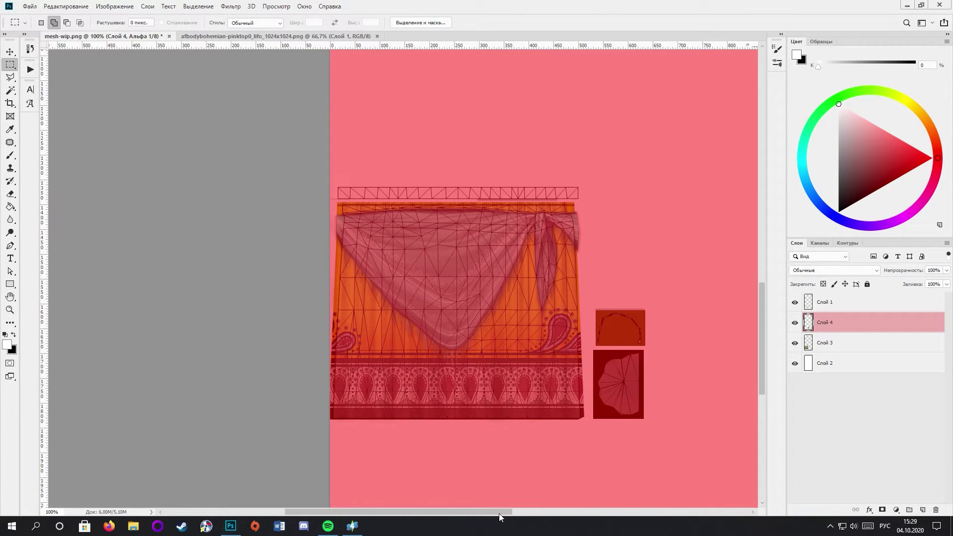
scroll(516, 512, "right", 3)
scroll(692, 405, "down", 3)
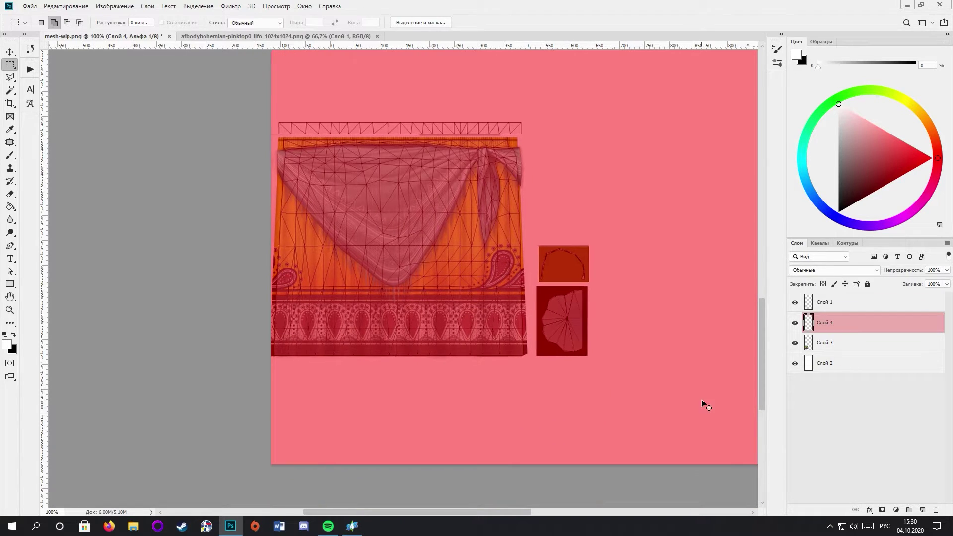
key("ctrl+plus")
left_click_drag(471, 434, 105, 221)
scroll(403, 417, "down", 5)
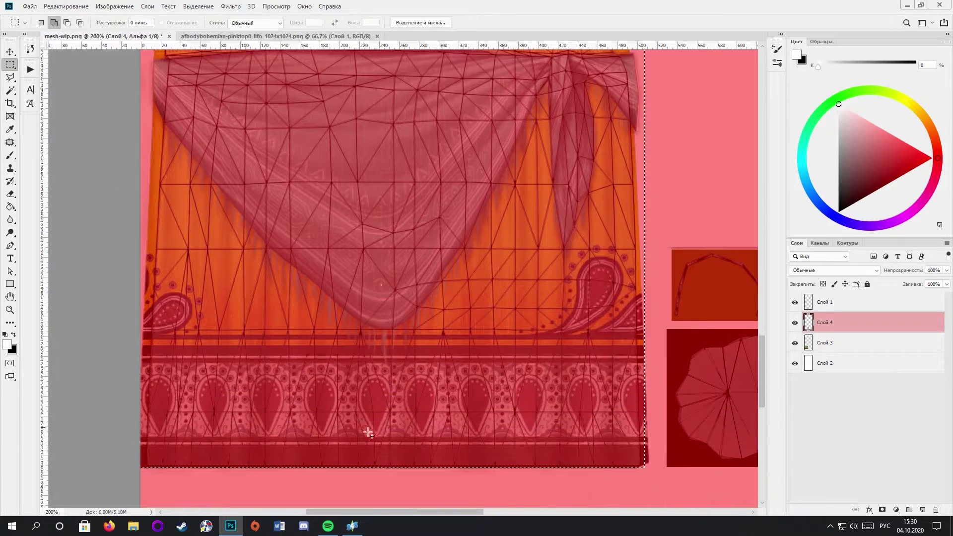
scroll(498, 463, "right", 5)
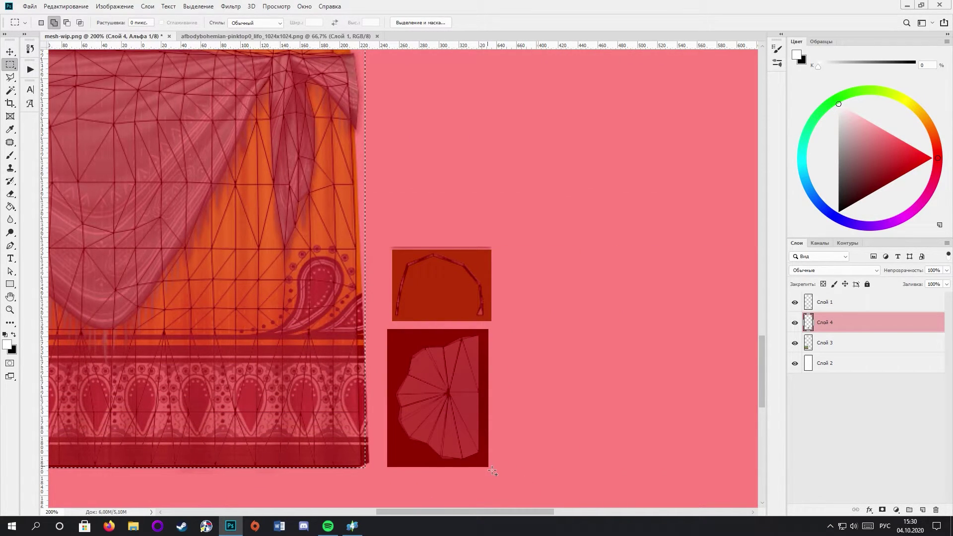
left_click_drag(430, 452, 394, 256)
Fill the selected areas with white in the alpha channel
key("g")
left_click(149, 251)
scroll(149, 251, "up", 3)
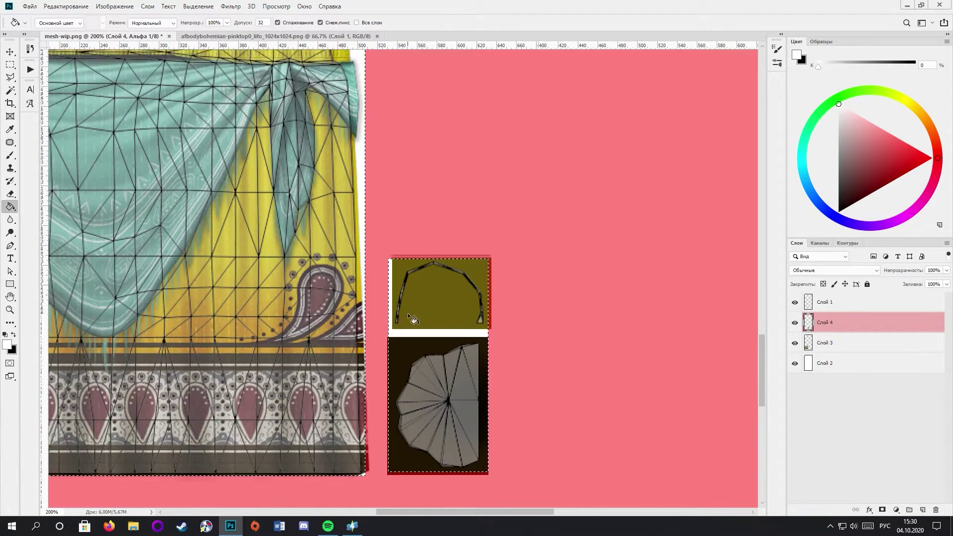
key("ctrl+minus")
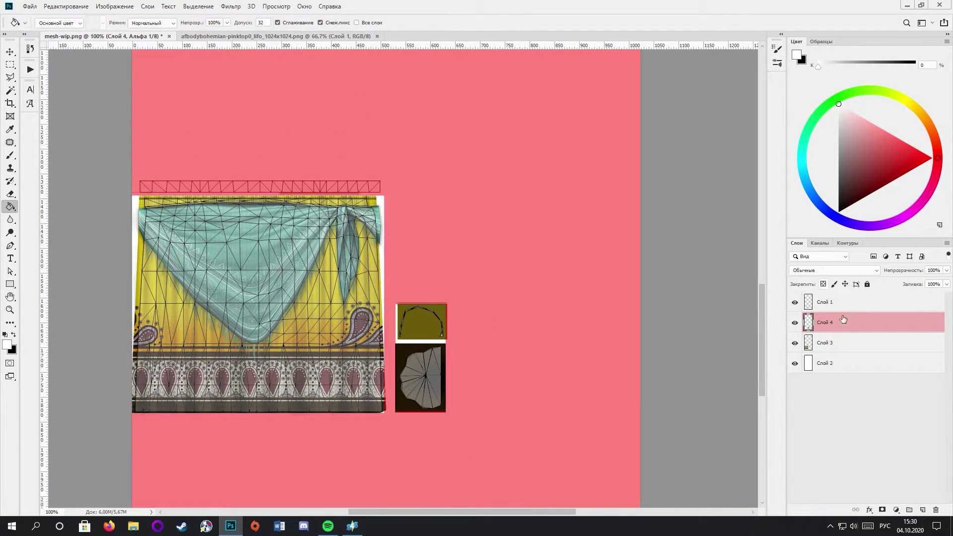
Hide the alpha channel, make the RGB channel active and hide the UV layout layer
left_click(819, 248)
left_click(794, 259)
left_click(795, 260)
left_click(793, 333)
left_click(826, 259)
left_click(797, 243)
left_click(795, 302)
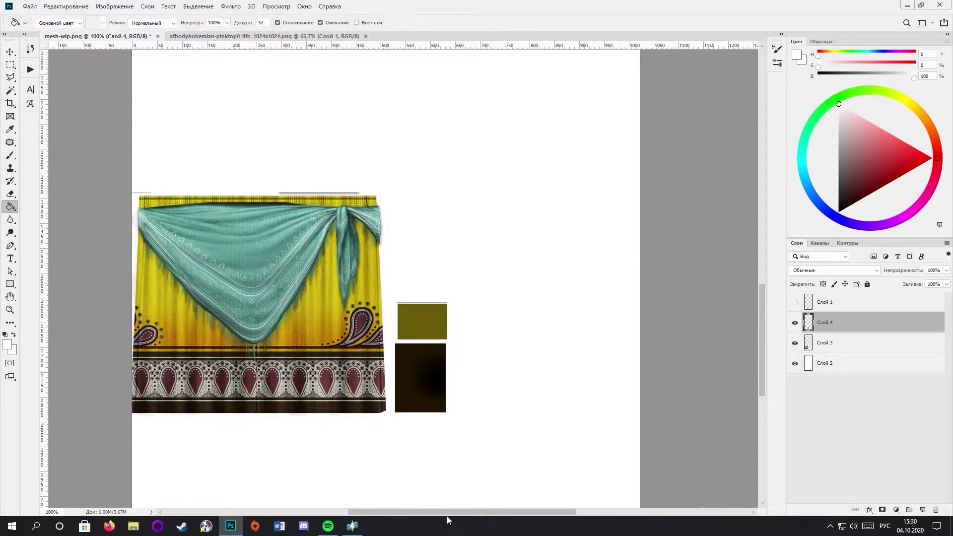
Save a copy of the texture in DDS format under the name test
scroll(414, 459, "left", 5)
scroll(415, 459, "down", 3)
left_click(30, 7)
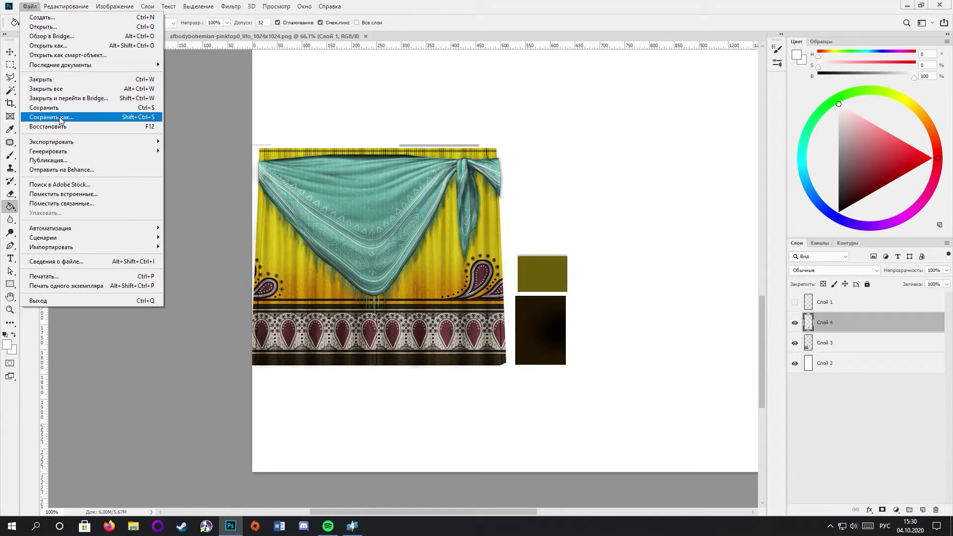
left_click(65, 118)
left_click(224, 412)
left_click(214, 260)
left_click(269, 400)
type("test")
key("Return")
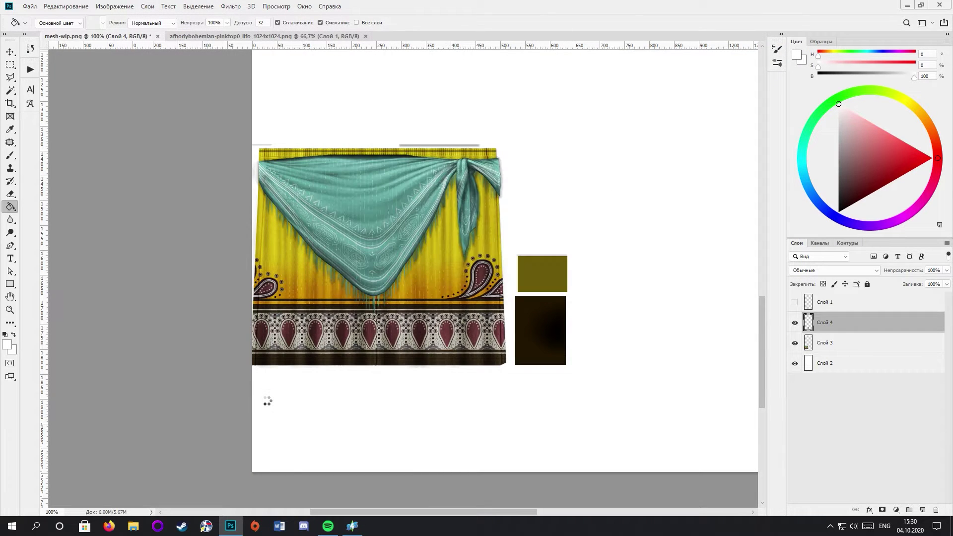
Switch to Sims 4 Studio and save the new package as Joliebean_Tutorial_Project in the Mine folder
left_click(352, 526)
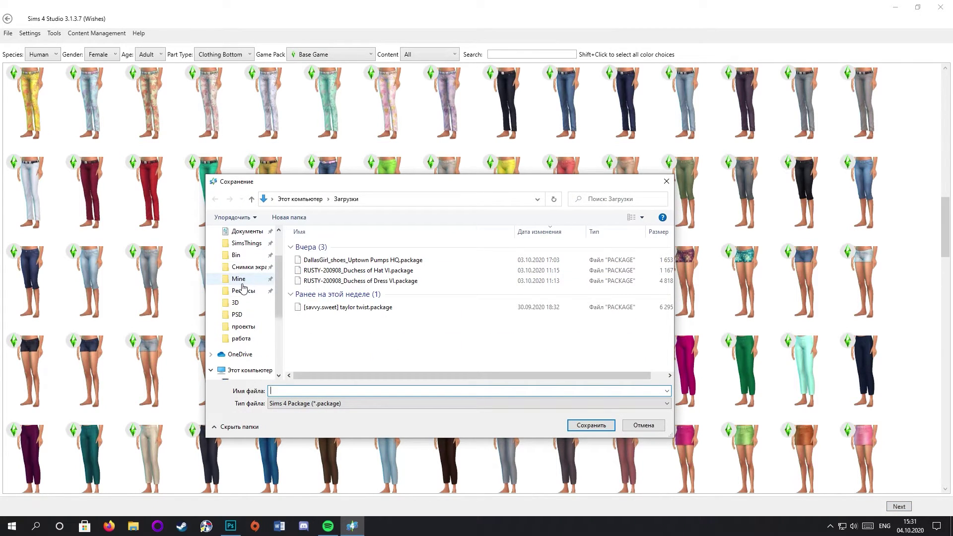
left_click(383, 394)
type("Jolieb")
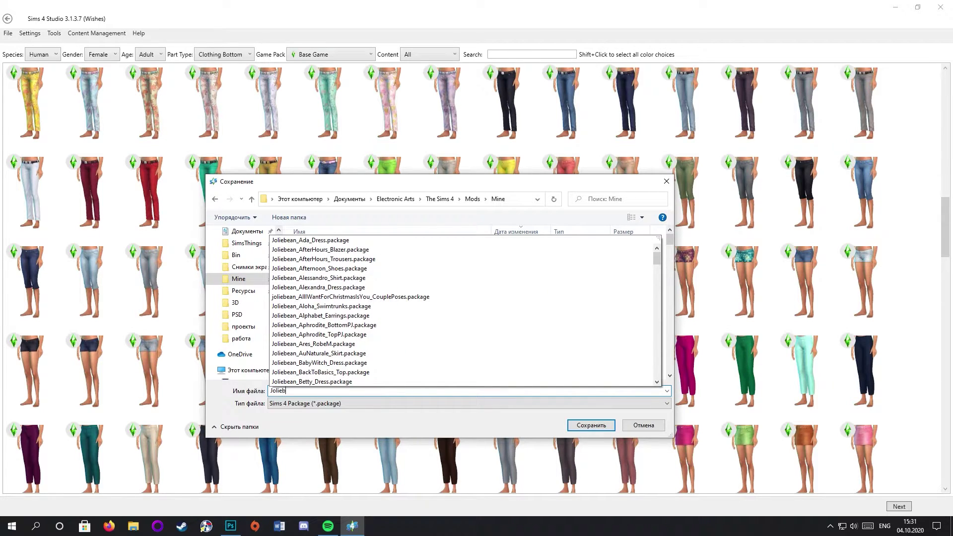
type("ean_Tutorial_Project")
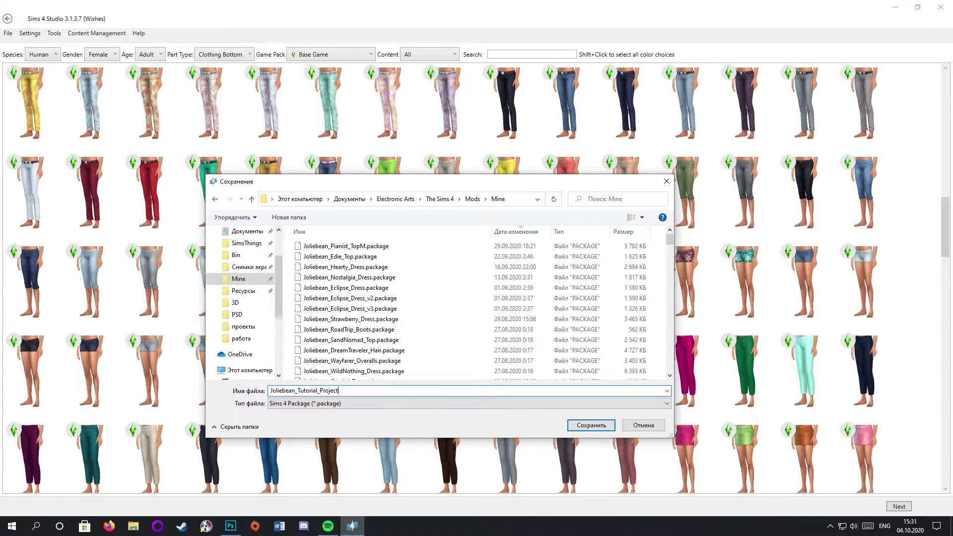
key("Return")
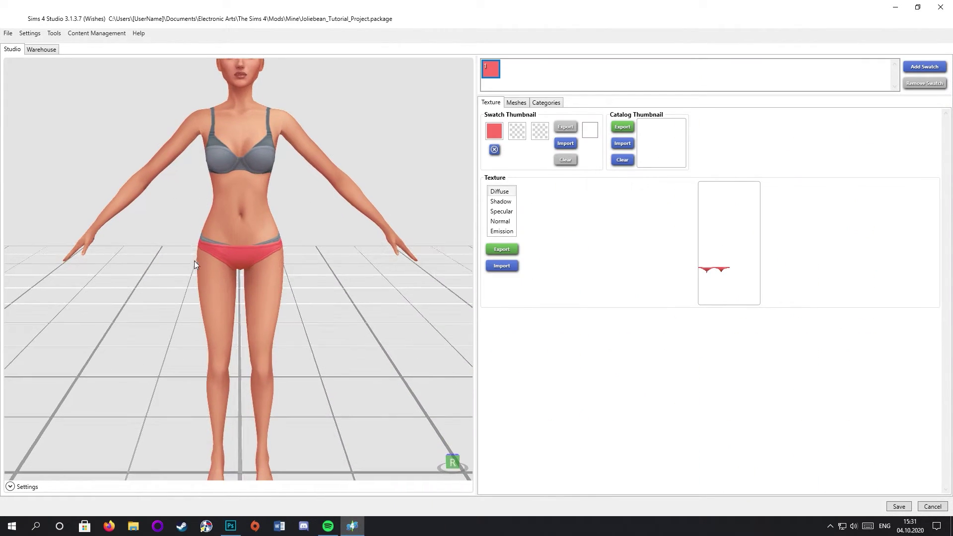
Import the finished skirt mesh from the Blender file for LOD 0
left_click(516, 102)
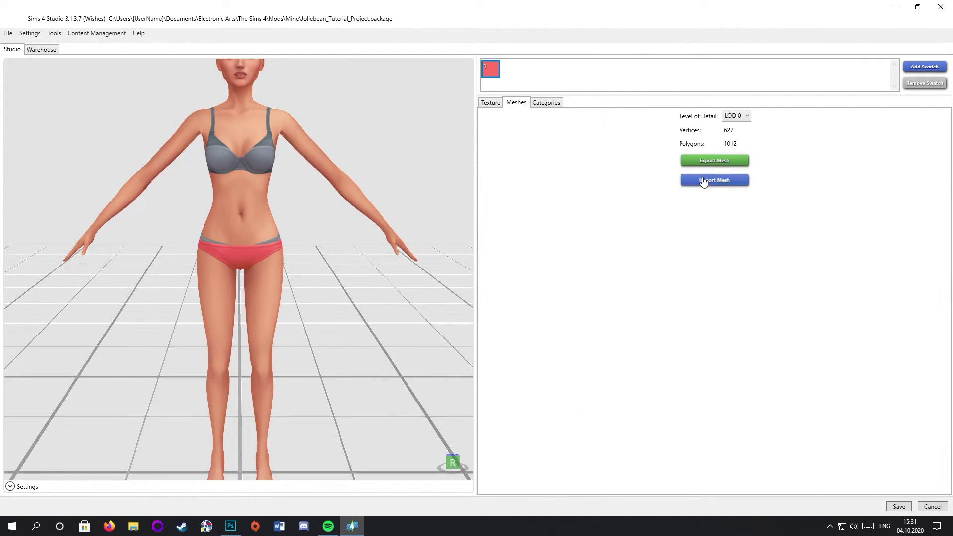
left_click(702, 182)
left_click(260, 337)
double_click(323, 257)
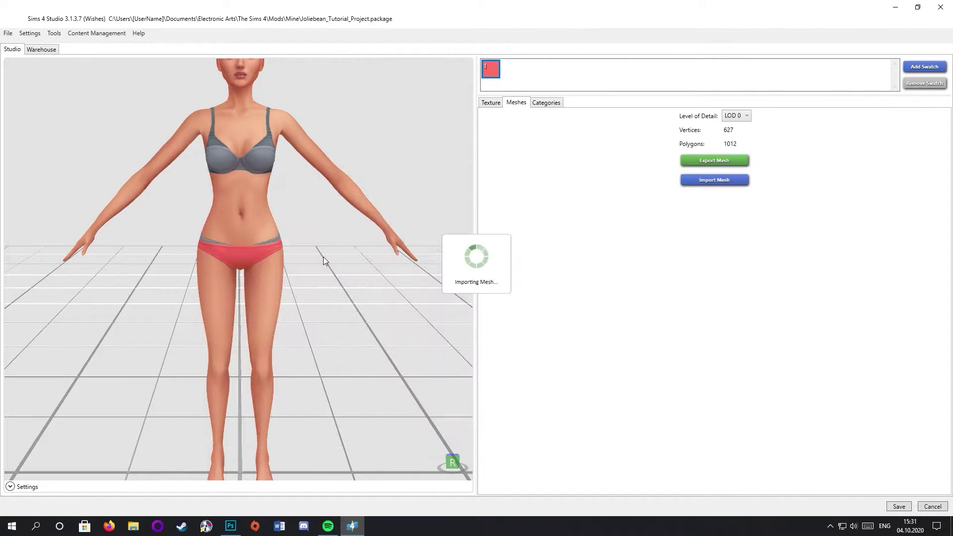
scroll(347, 282, "down", 2)
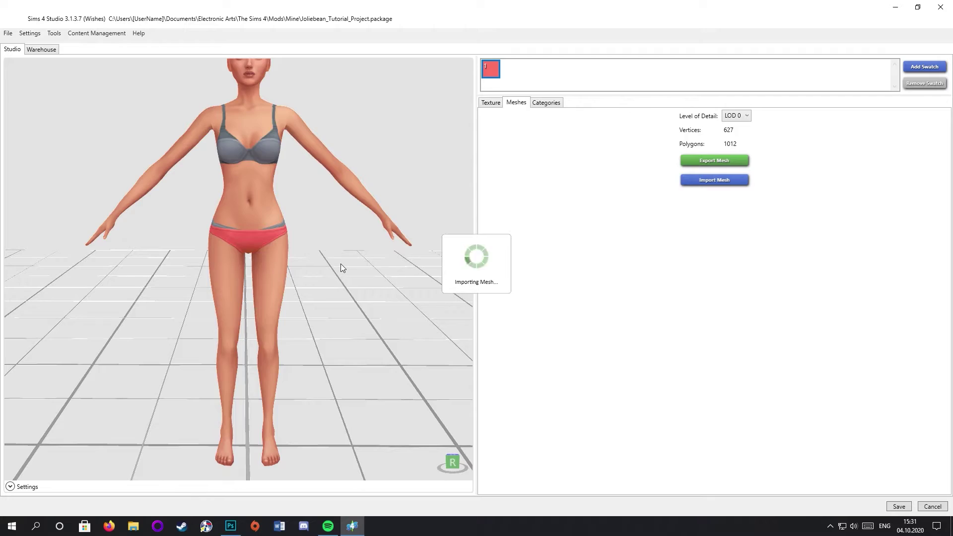
Import test.dds as the diffuse texture and inspect the skirt on the body from several sides
left_click(501, 266)
double_click(321, 254)
left_click_drag(233, 267, 330, 308)
scroll(330, 307, "up", 3)
right_click_drag(330, 308, 454, 329)
scroll(454, 329, "down", 4)
right_click_drag(189, 272, 341, 249)
scroll(340, 249, "down", 3)
scroll(330, 268, "up", 3)
Switch to Photoshop, show the UV layout layer and adjust the skirt texture's upper edge against it
left_click(230, 527)
left_click(795, 302)
left_click(827, 343)
scroll(403, 248, "up", 1)
left_click(9, 52)
left_click(128, 23)
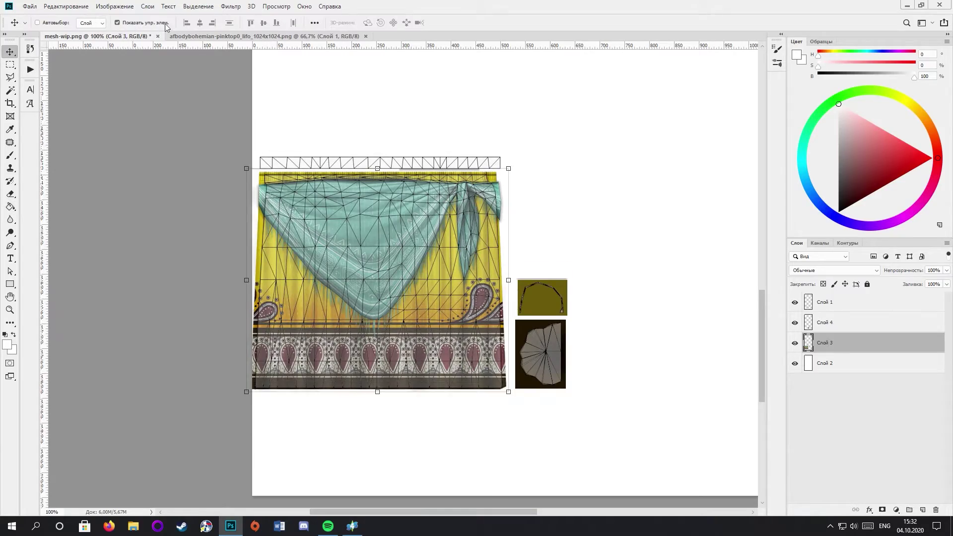
scroll(400, 288, "up", 2)
scroll(397, 288, "up", 2, "alt")
scroll(348, 149, "up", 2, "alt")
scroll(278, 124, "up", 3)
left_click_drag(255, 96, 267, 82)
left_click(476, 23)
Hide the UV layout layer, save the texture over test.dds and reimport it as the diffuse texture in Sims 4 Studio
left_click(795, 302)
left_click(30, 6)
left_click(74, 118)
left_click(489, 412)
left_click(489, 268)
left_click(230, 84)
left_click(721, 490)
left_click(501, 263)
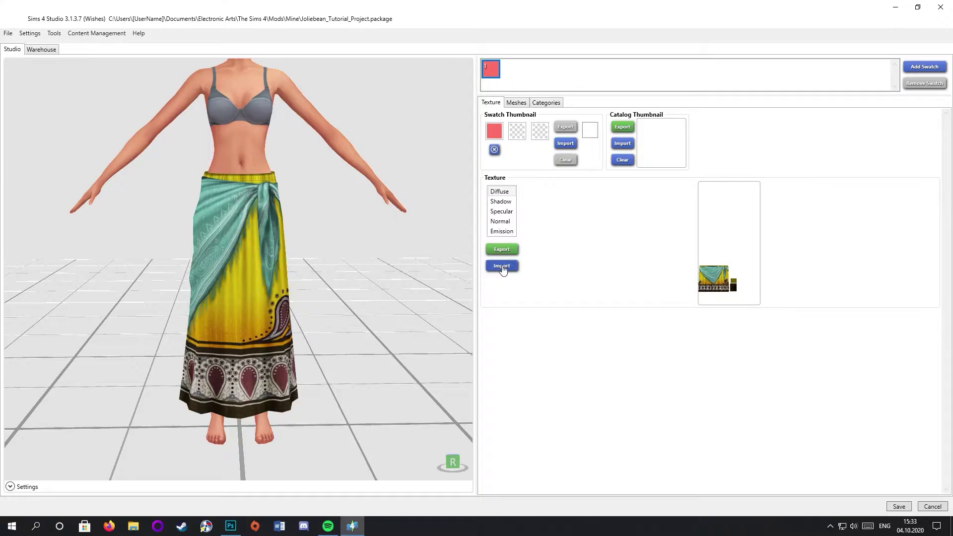
Export the specular texture as a DDS image to the проекты folder
left_click(511, 201)
left_click(509, 212)
left_click(511, 250)
left_click(244, 278)
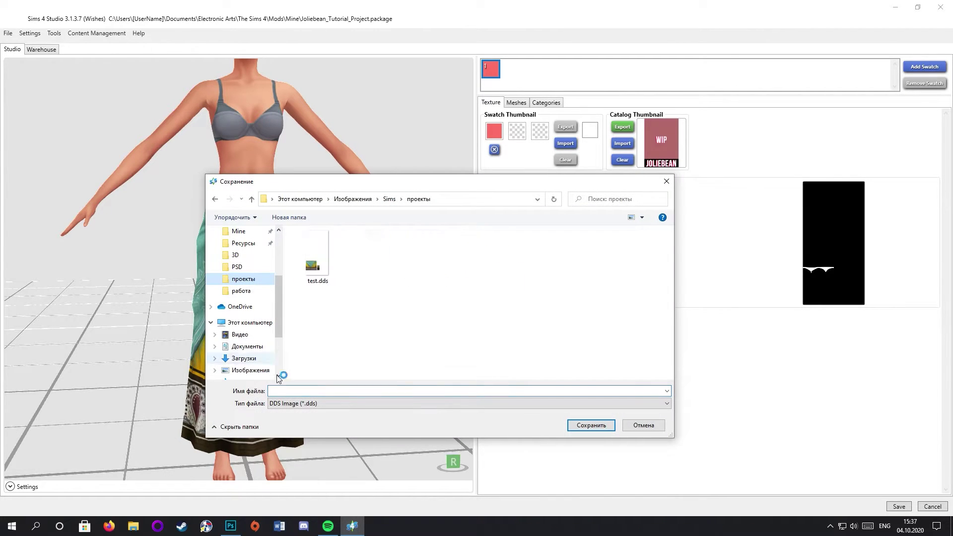
key("Return")
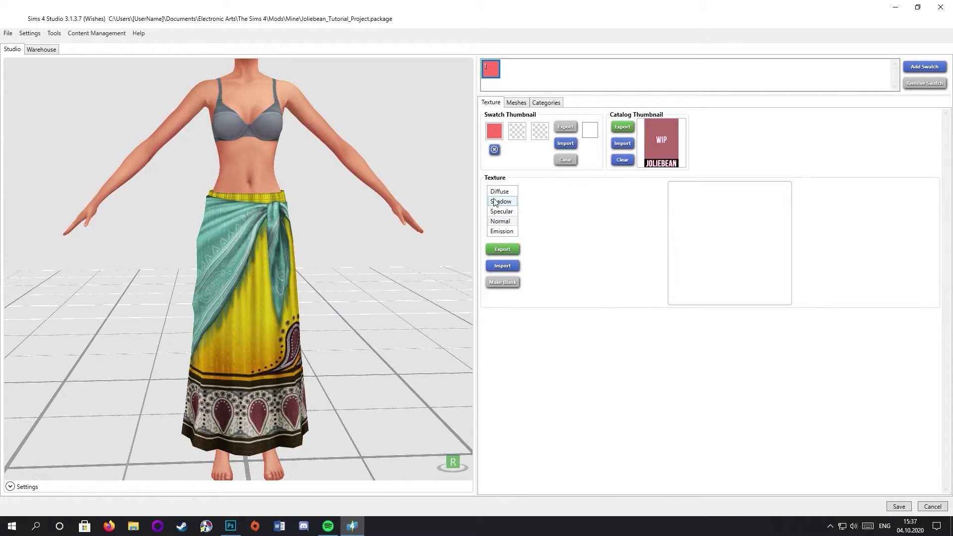
Add Everyday, Party and Hot Weather to the skirt's outfit types and Cotton to its fabrics
left_click(546, 103)
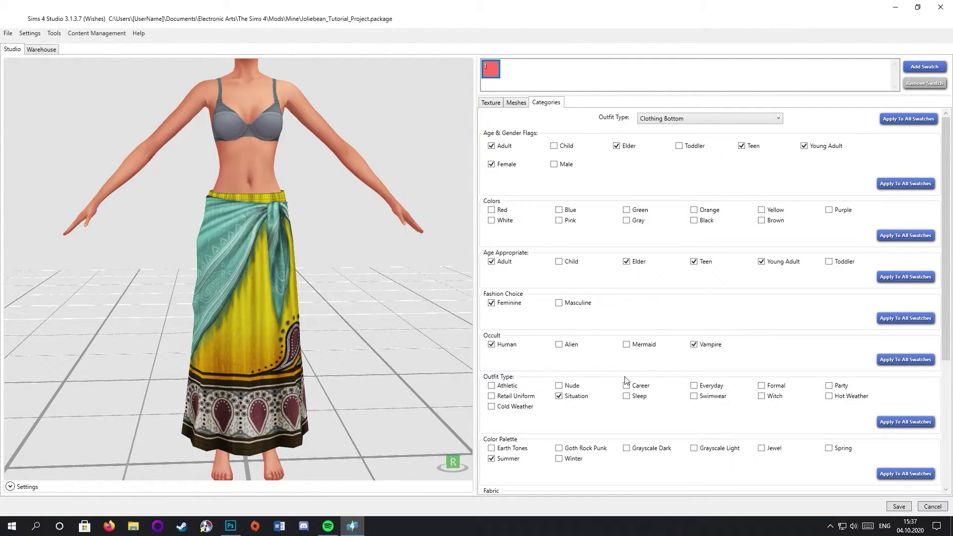
scroll(622, 380, "down", 5)
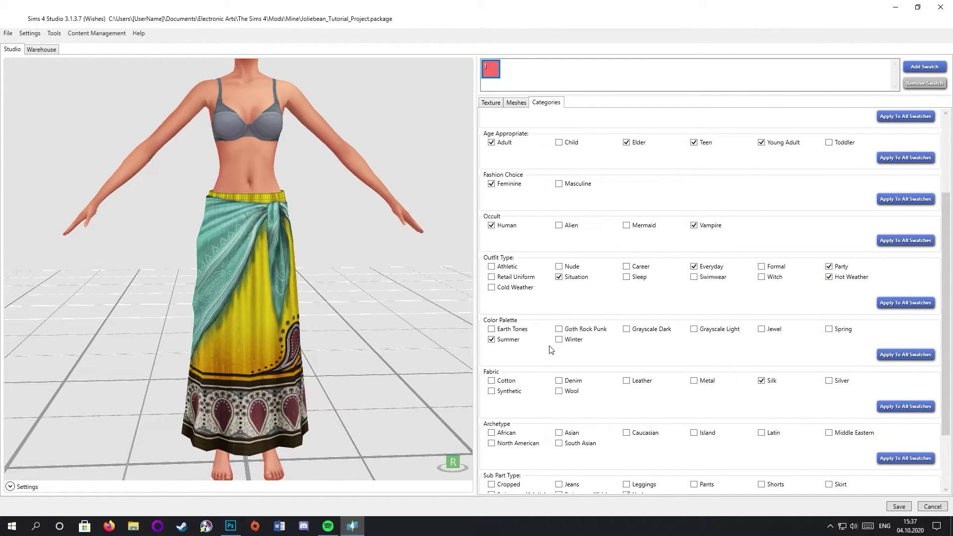
scroll(537, 350, "down", 2)
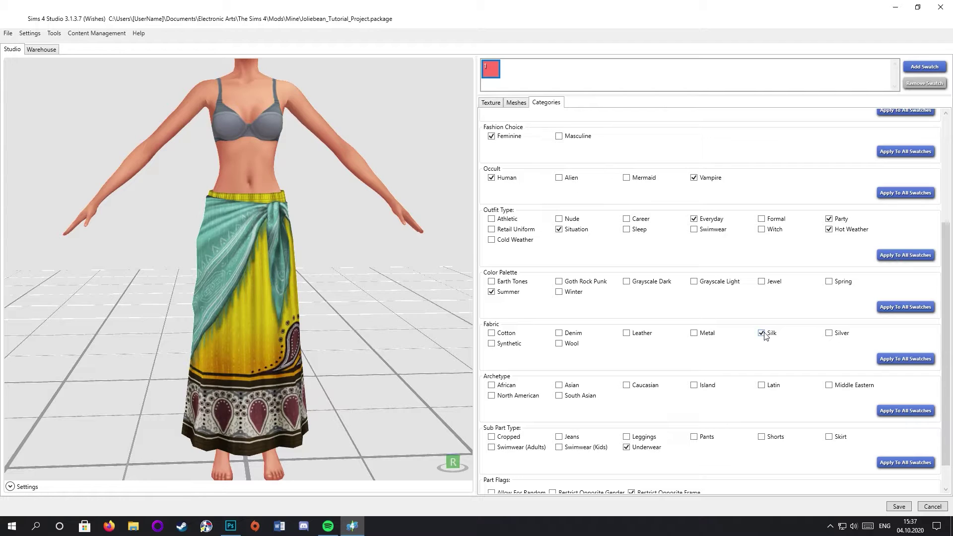
left_click(506, 333)
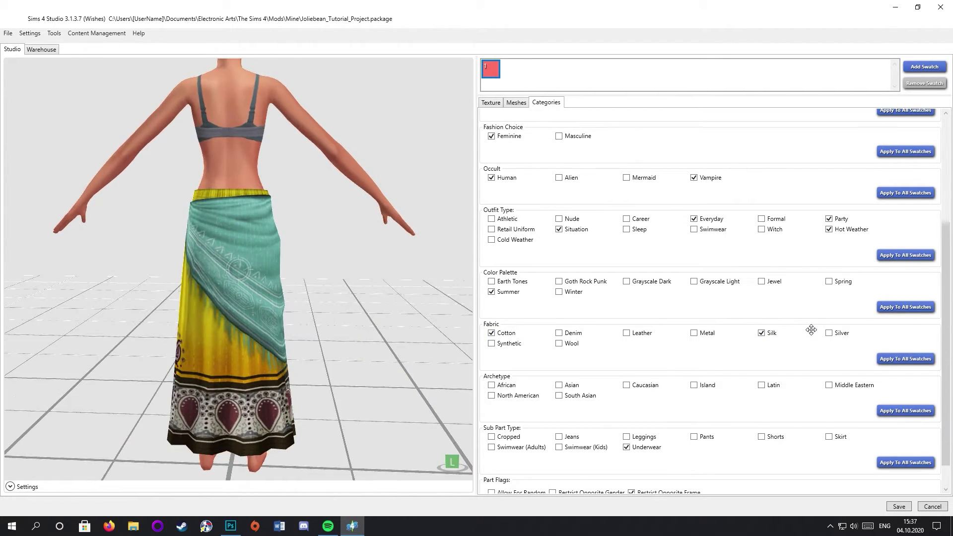
right_click_drag(293, 328, 238, 319)
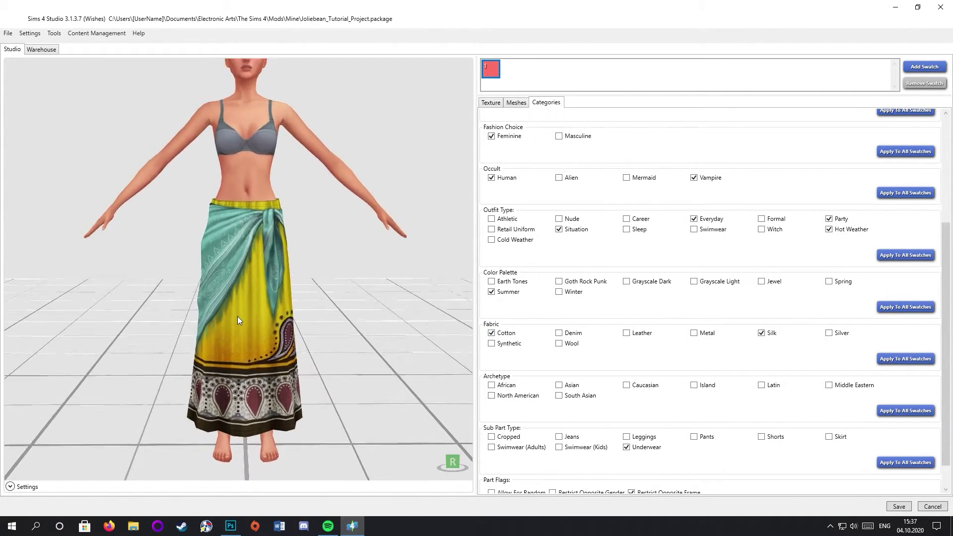
Set the sub part type to Skirt instead of Underwear and turn off Restrict Opposite Frame
scroll(717, 368, "down", 1)
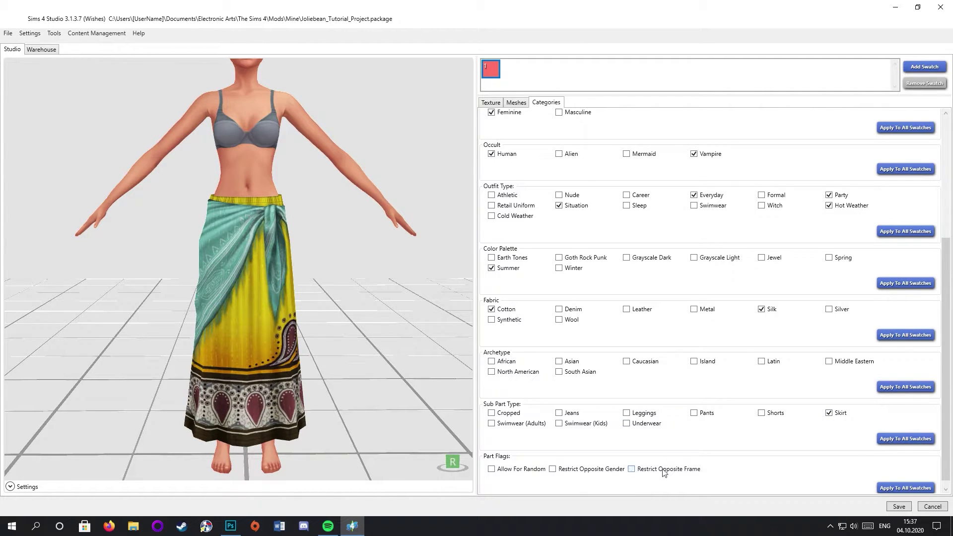
scroll(745, 409, "down", 1)
scroll(745, 409, "up", 5)
scroll(744, 409, "down", 5)
scroll(746, 408, "up", 5)
scroll(744, 408, "down", 5)
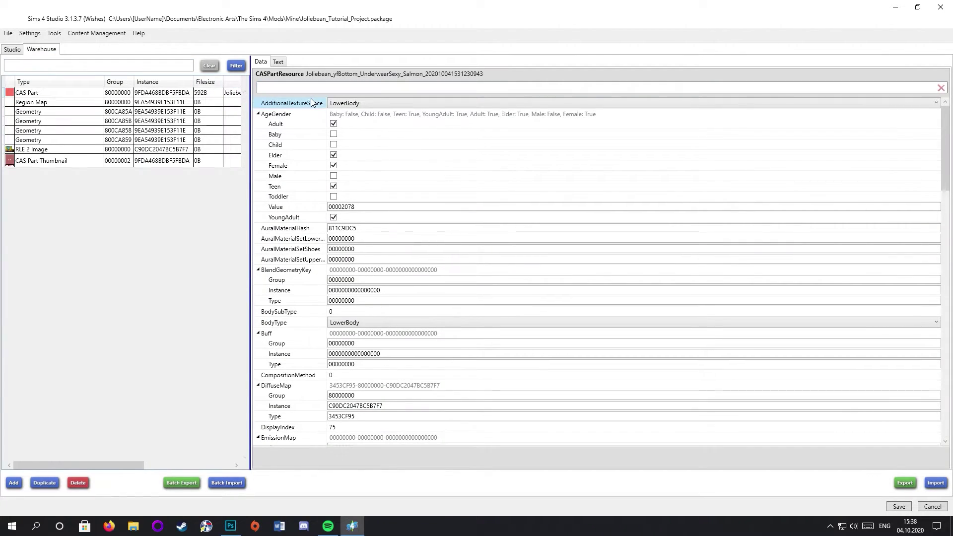
Filter the CAS part's data for the display index and open its value for editing
type("dis")
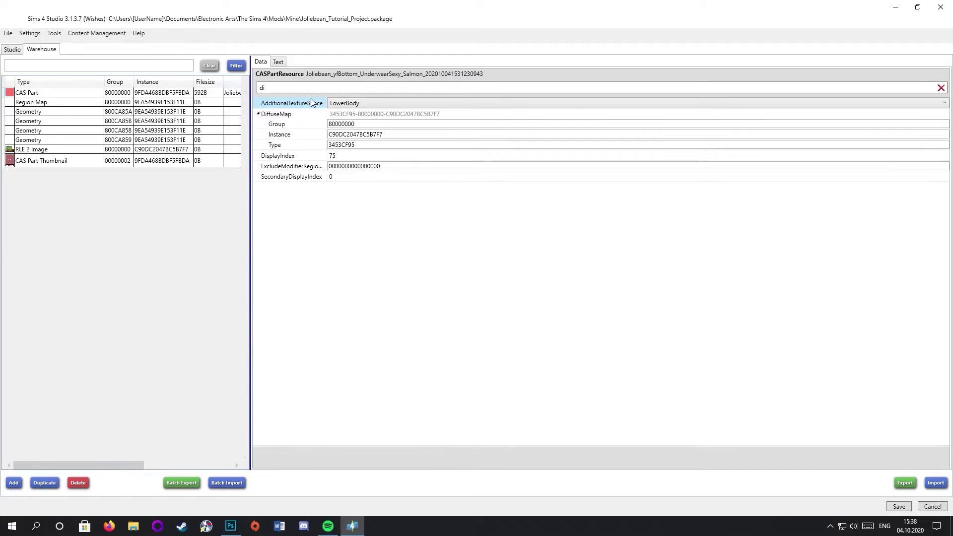
left_click(369, 100)
Set the CAS part's SortLayer to 14000 and save the package
double_click(305, 90)
type("sort")
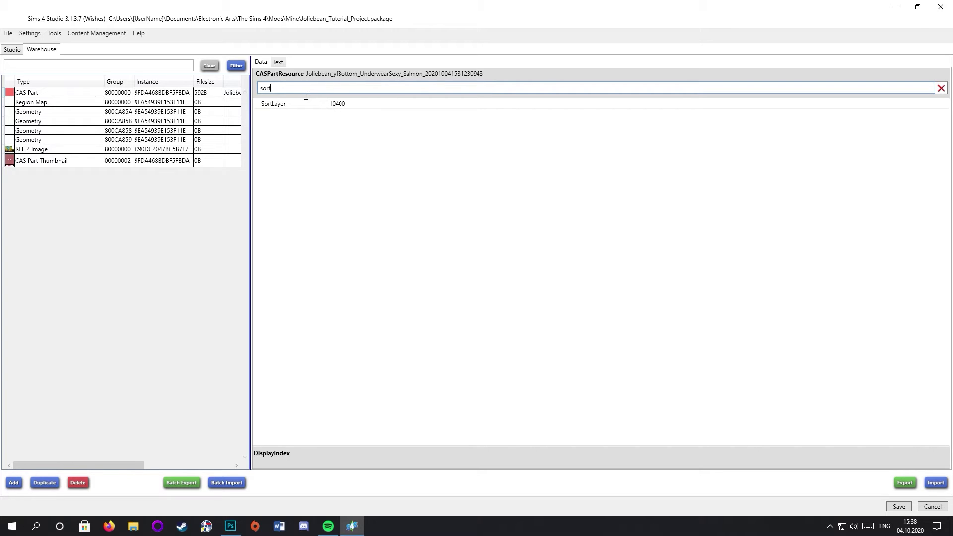
key("XF86AudioLowerVolume")
left_click(352, 103)
type("2")
key("BackSpace")
type("1")
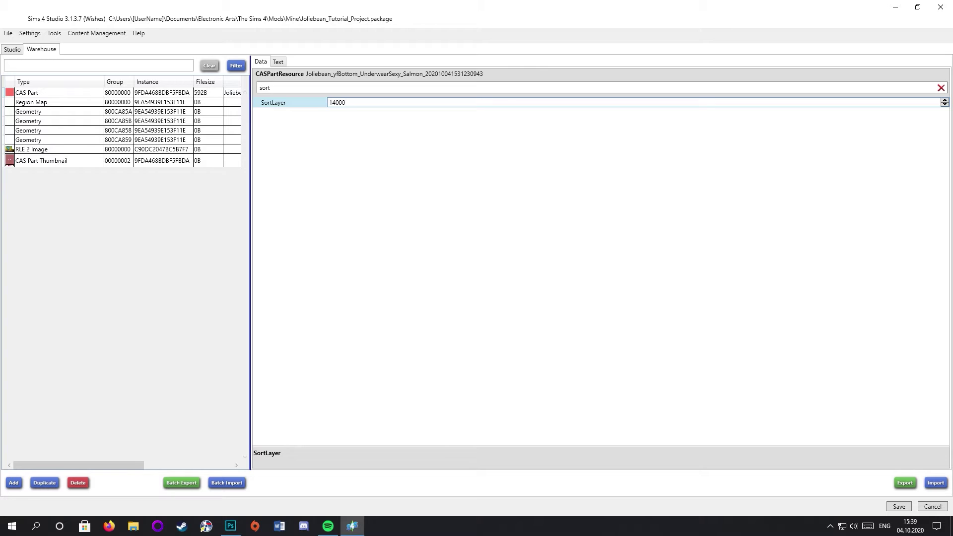
left_click(894, 507)
left_click(504, 296)
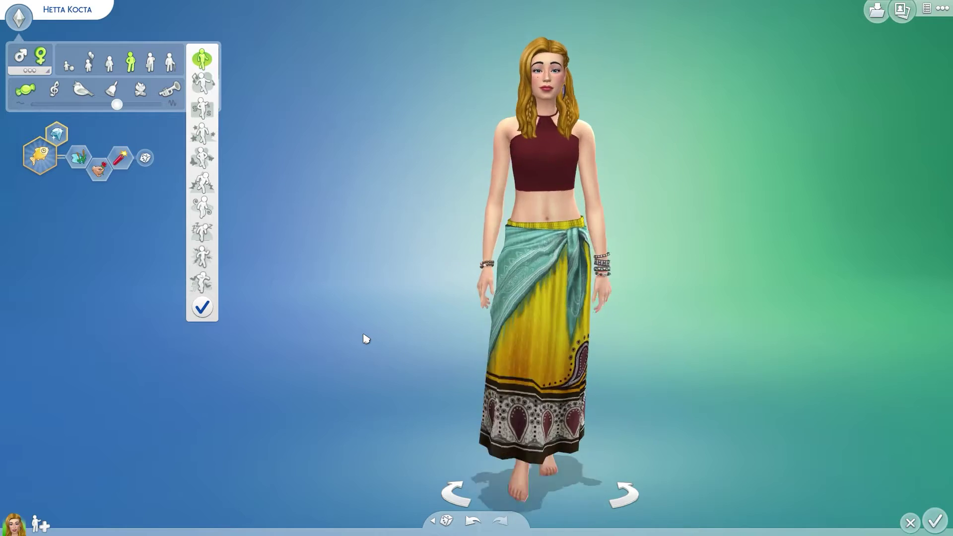
In The Sims 4, open the Sim's bottoms, raise both body shape sliders to maximum and examine the skirt's fit
left_click(589, 437)
left_click_drag(301, 227, 283, 204)
left_click_drag(184, 245, 255, 348)
scroll(266, 321, "up", 2)
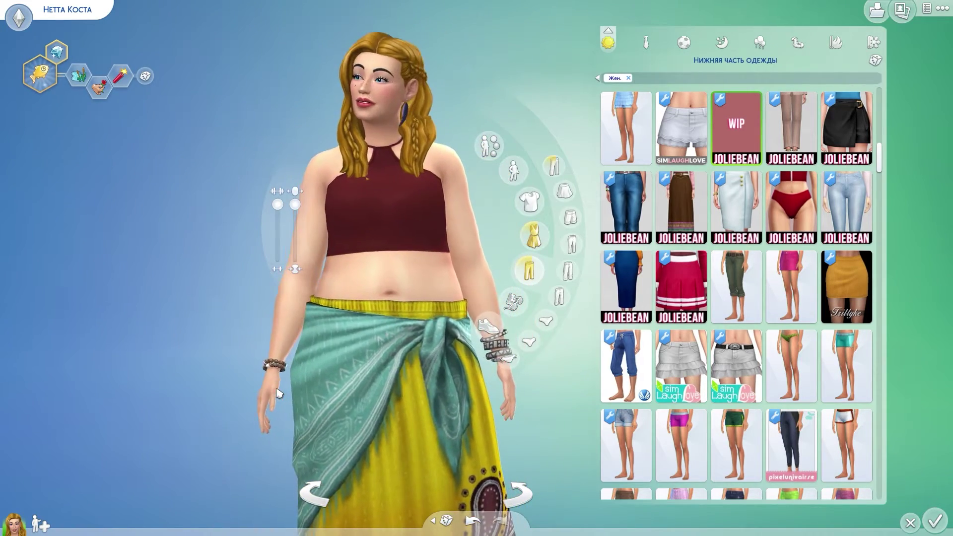
Lower both body shape sliders to minimum and turn the Sim to examine the skirt on a thin body
scroll(225, 352, "down", 3)
left_click_drag(304, 205, 304, 257)
left_click_drag(284, 204, 283, 256)
left_click_drag(229, 342, 203, 326)
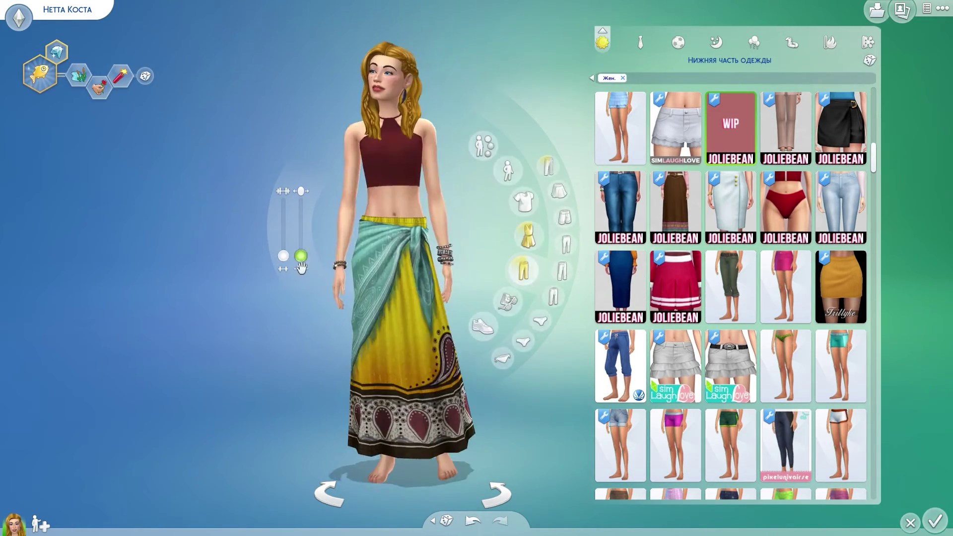
Raise both body shape sliders back to maximum and turn the Sim to examine the skirt's other side
left_click_drag(301, 256, 301, 204)
left_click_drag(284, 256, 284, 204)
left_click_drag(243, 258, 197, 261)
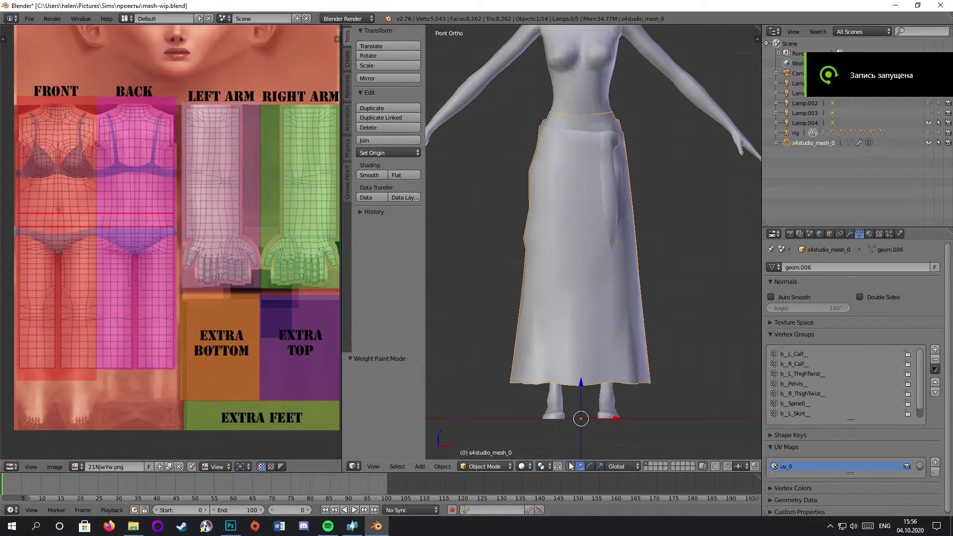
In Blender, switch the skirt mesh s4studio_mesh_0 to Weight Paint mode with wireframe viewport shading
left_click(485, 467)
left_click(489, 433)
left_click(505, 466)
left_click(517, 442)
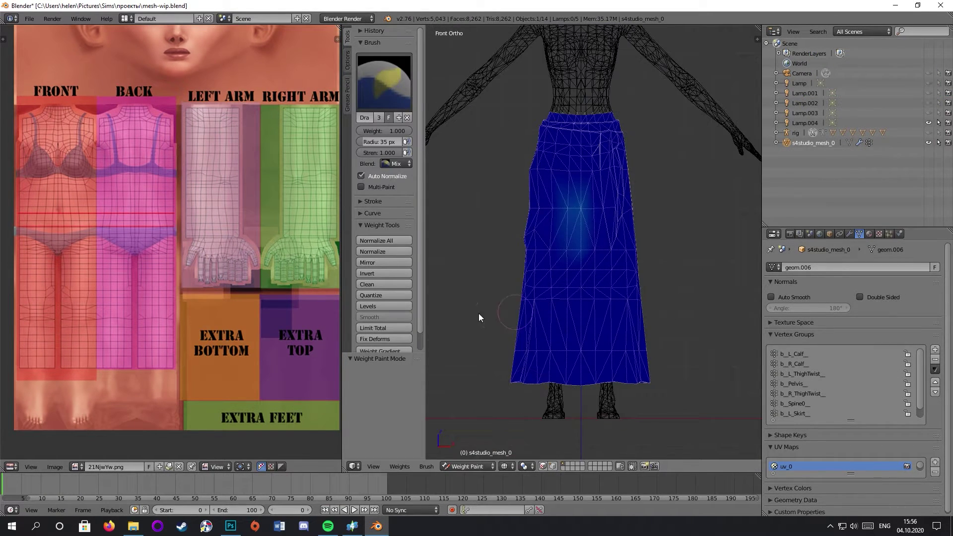
Compare the skirt's weights in the b__L_ThighTwist__ and b__R_ThighTwist__ vertex groups
scroll(502, 312, "up", 1)
left_click(797, 393)
left_click(793, 373)
left_click(796, 384)
left_click(794, 372)
left_click(795, 368)
scroll(800, 379, "up", 1)
left_click(799, 392)
left_click(796, 374)
left_click(799, 386)
left_click(803, 392)
left_click(797, 374)
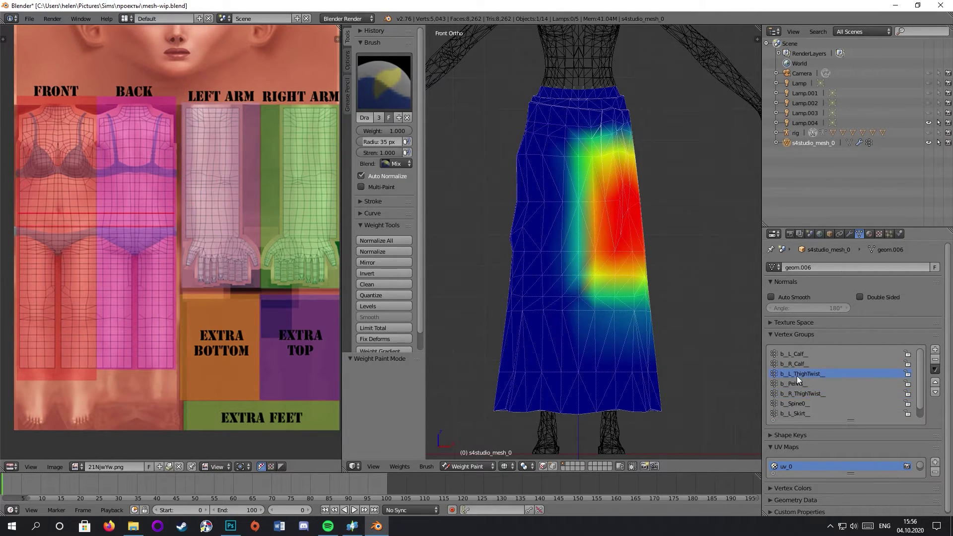
Touch up the b__L_ThighTwist__ weights at brush weight 0.269 with Auto Normalize off, checking them against the right thigh group
scroll(678, 341, "up", 6)
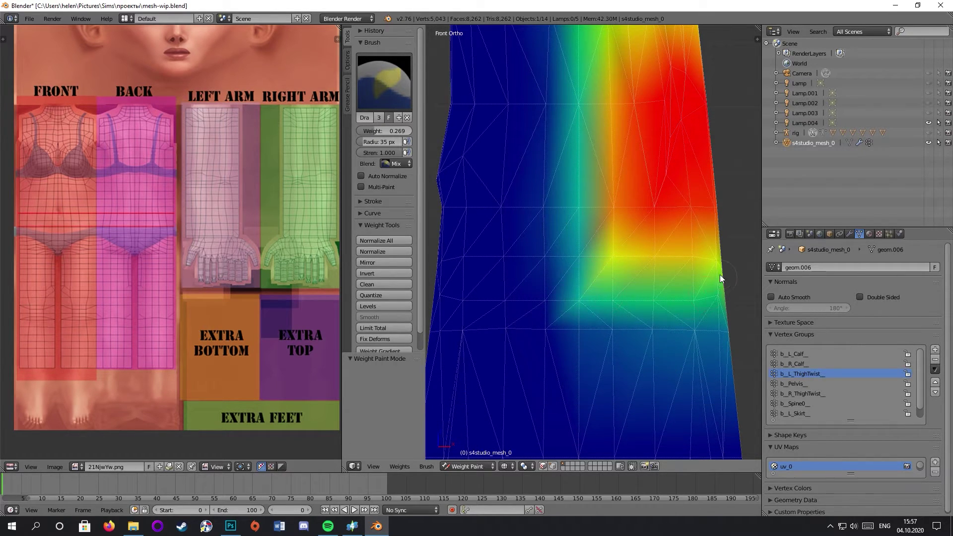
scroll(717, 287, "down", 6)
left_click(820, 394)
left_click(814, 374)
left_click(823, 394)
left_click(812, 375)
scroll(808, 394, "down", 1)
left_click(807, 394)
scroll(797, 362, "up", 1)
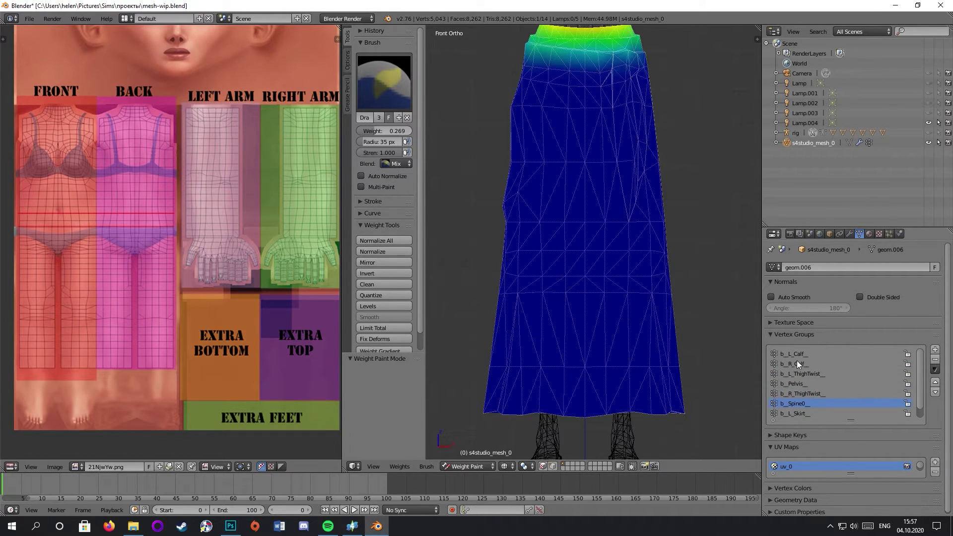
Examine the skirt's weights in the b__L_Calf__ and b__R_Calf__ vertex groups
left_click(798, 354)
scroll(627, 358, "up", 3)
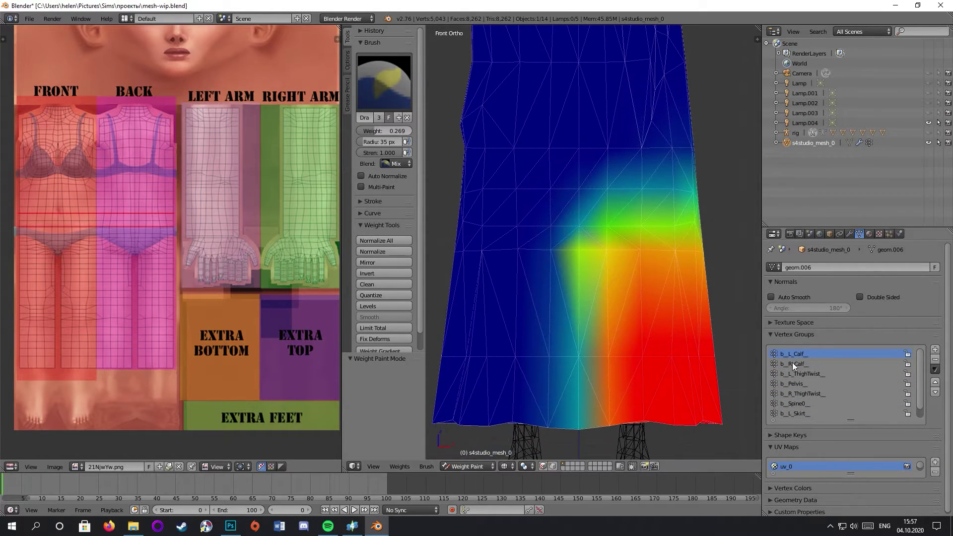
left_click(794, 364)
scroll(576, 258, "up", 3)
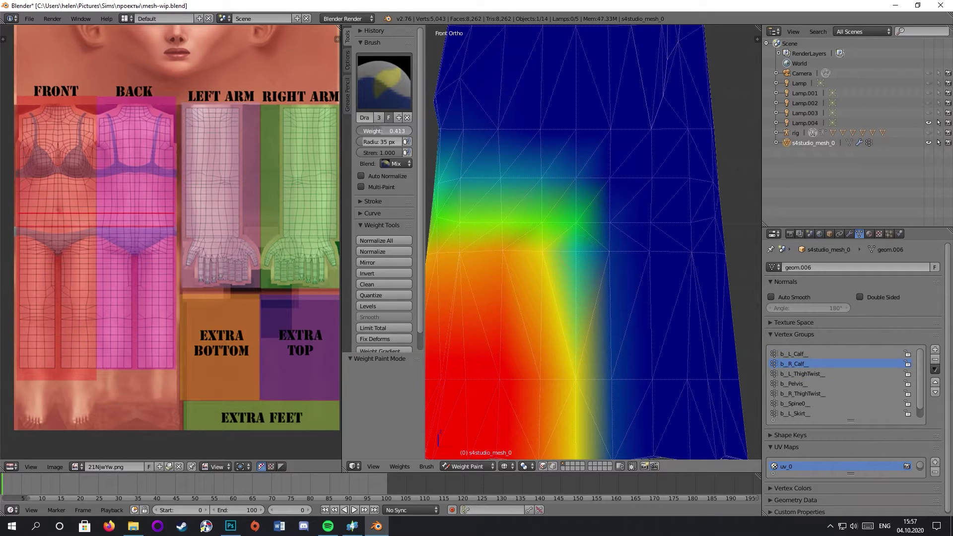
scroll(735, 233, "down", 4)
Touch up the inner edge of the b__L_Calf__ weights at brush weight 0.154 and compare it with b__R_Calf__
left_click(797, 353)
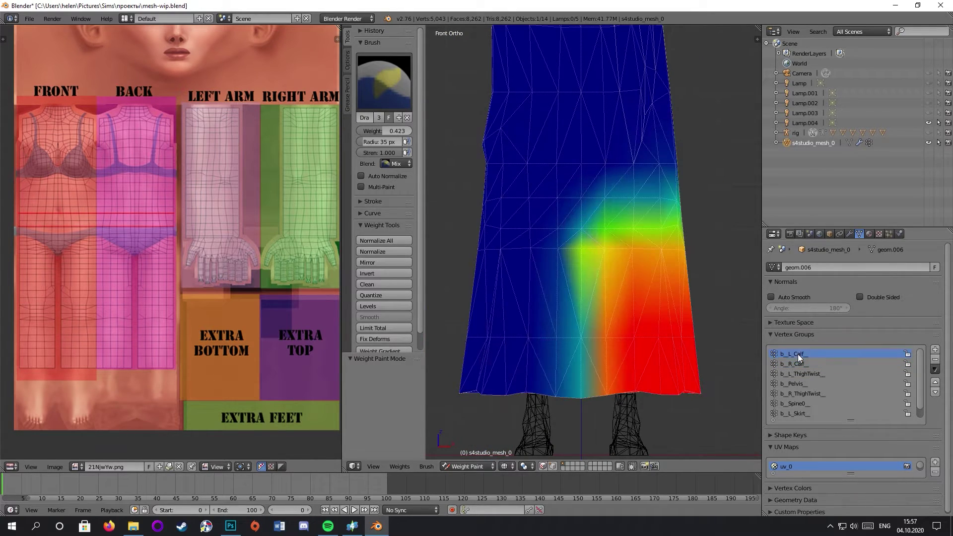
scroll(591, 246, "up", 2)
scroll(571, 256, "down", 3)
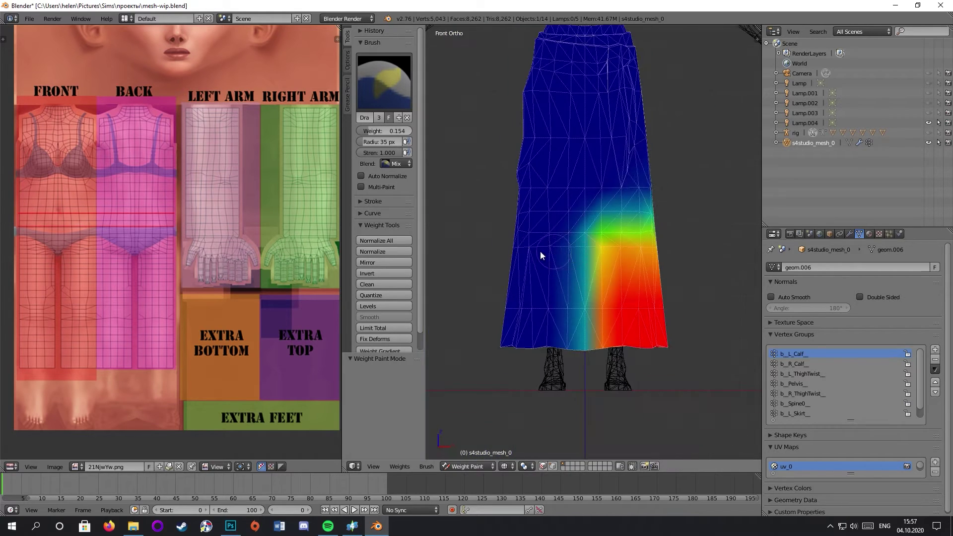
scroll(553, 255, "up", 1)
left_click(800, 364)
left_click(800, 355)
scroll(571, 254, "up", 3)
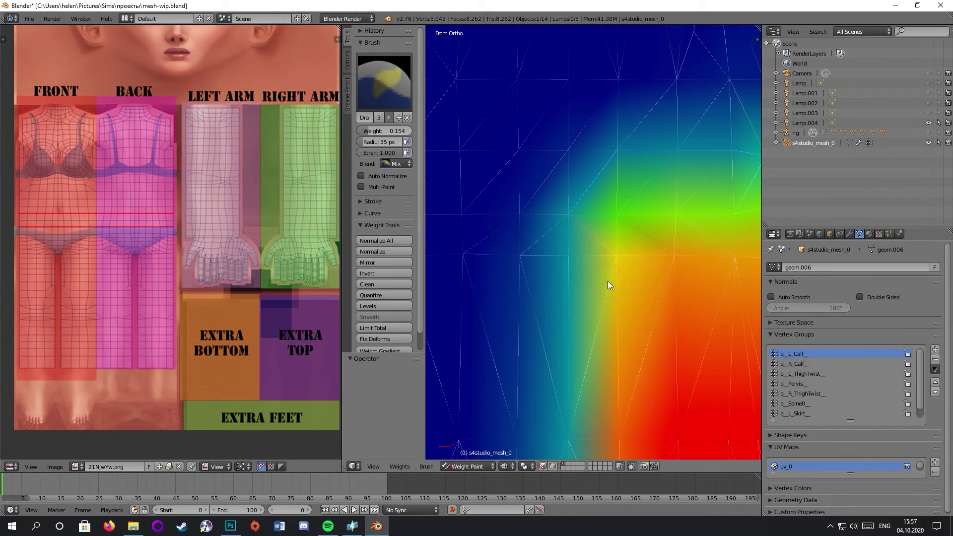
scroll(608, 281, "down", 3)
Soften the inner edge of the b__R_Calf__ weights down to the hem with a brush weight of 0.490
left_click(810, 363)
mouse_move(653, 302)
middle_mouse_down()
mouse_move(640, 265)
mouse_move(645, 234)
mouse_move(536, 307)
mouse_move(736, 292)
mouse_move(653, 294)
middle_mouse_up()
scroll(568, 294, "up", 5)
middle_click_drag(568, 294, 636, 281)
left_click_drag(366, 132, 378, 132)
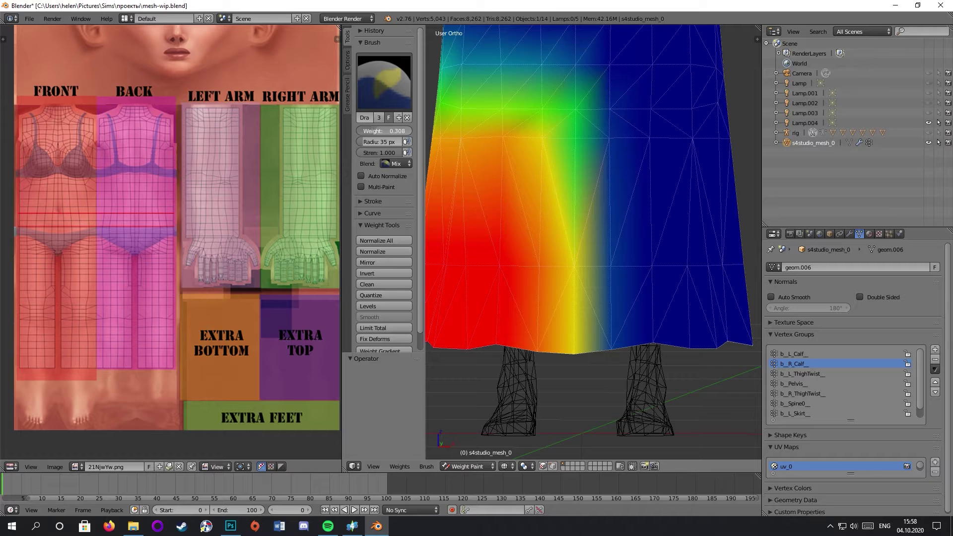
left_click_drag(577, 266, 600, 357)
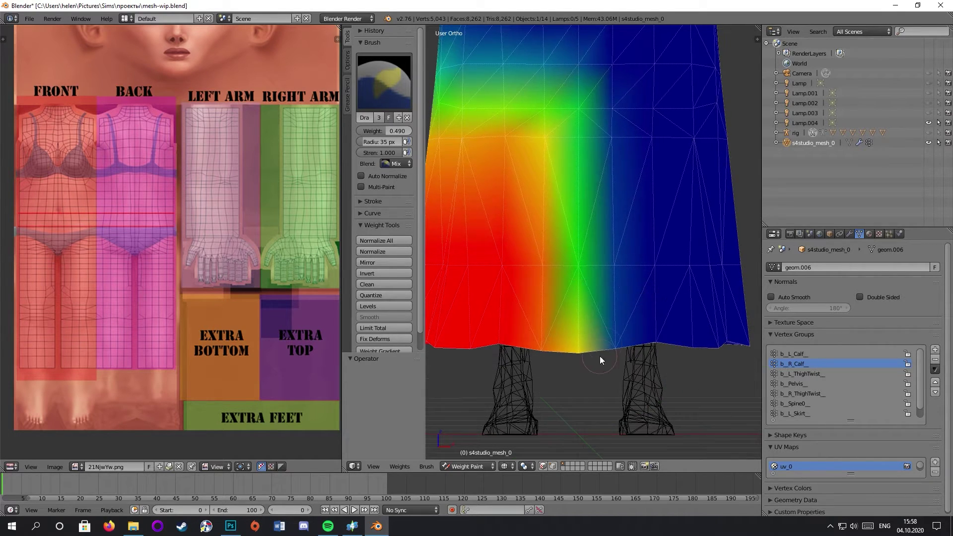
middle_click_drag(630, 166, 594, 368)
scroll(610, 370, "down", 2)
Check the b__L_Calf__ weights against the right leg's calf and thigh groups from an angled view
left_click(797, 353)
middle_click_drag(696, 347, 646, 347)
scroll(805, 371, "down", 1)
left_click(805, 394)
scroll(805, 356, "up", 1)
left_click(801, 354)
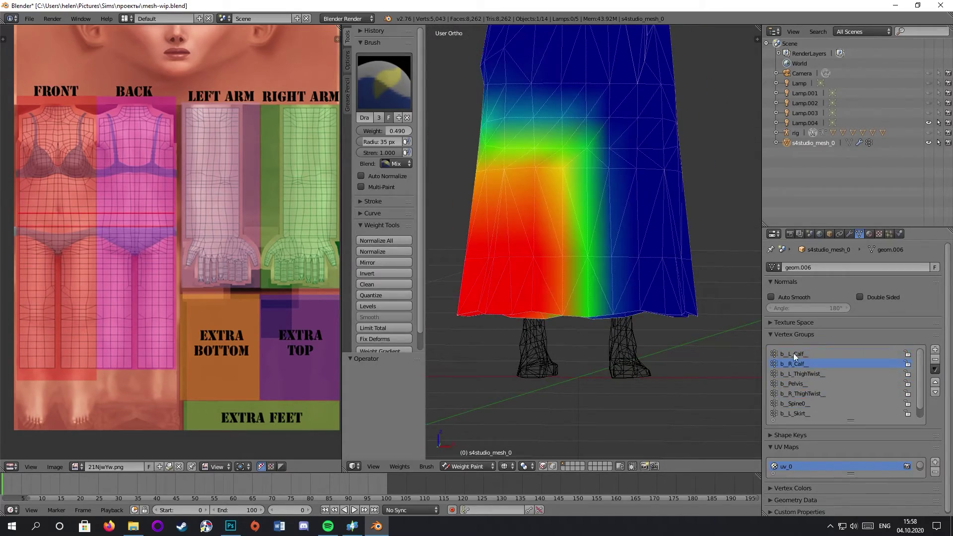
middle_click_drag(744, 360, 660, 365)
Check the thigh twist and b__L_Skirt__ weights over the whole skirt and save the Blender file
left_click(809, 395)
scroll(637, 363, "down", 1)
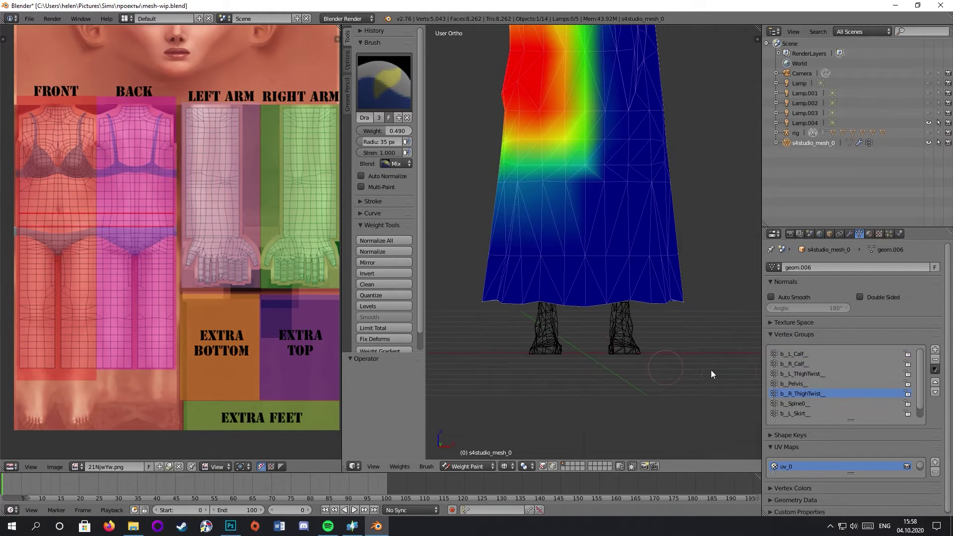
left_click(801, 374)
scroll(800, 405, "down", 1)
left_click(800, 411)
scroll(590, 327, "down", 2)
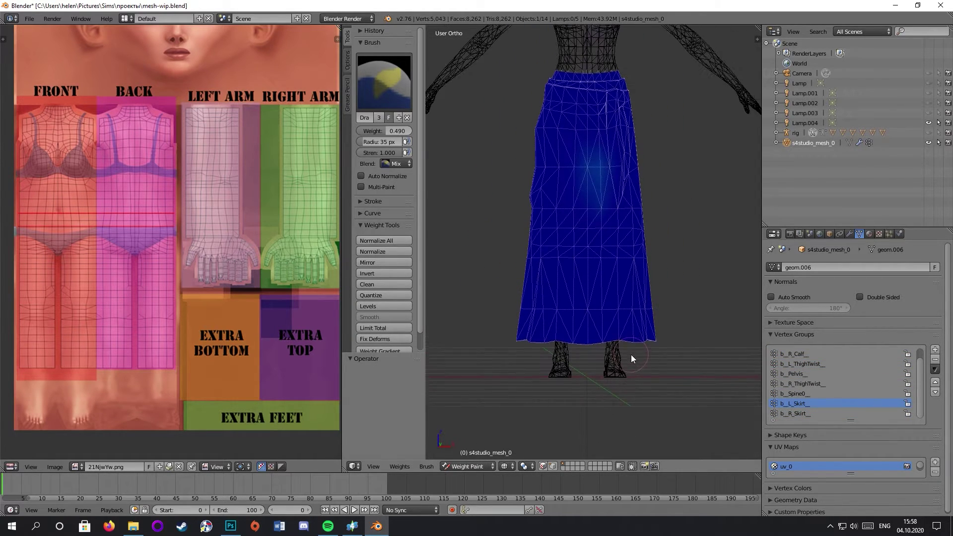
left_click(30, 18)
left_click(42, 95)
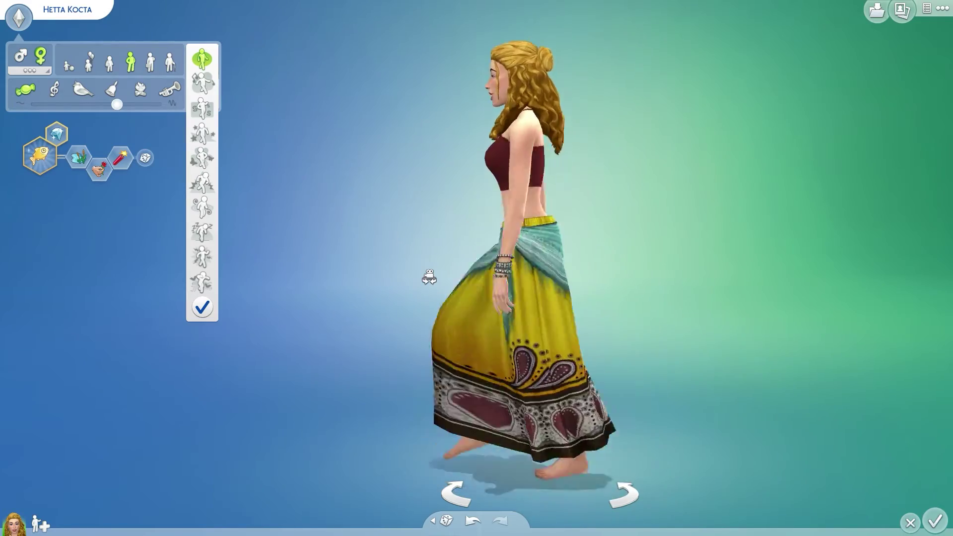
In The Sims 4, leave the walk style choices, open the Sim's bottoms and turn the Sim to examine the reweighted skirt
left_click(202, 307)
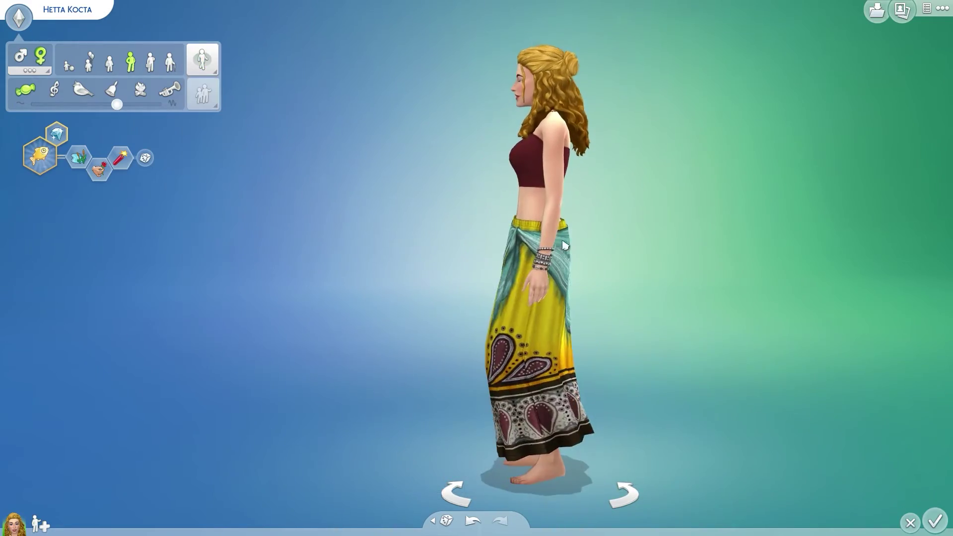
left_click(567, 250)
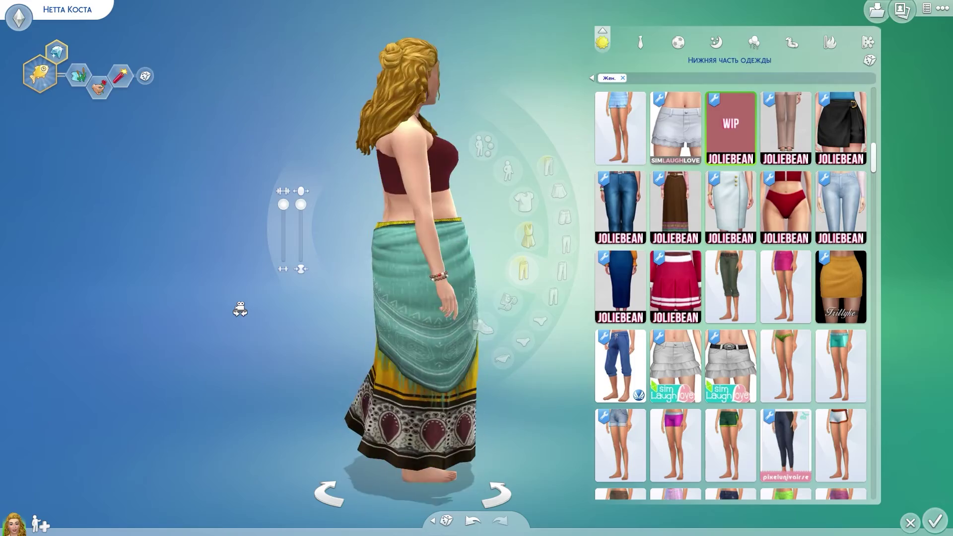
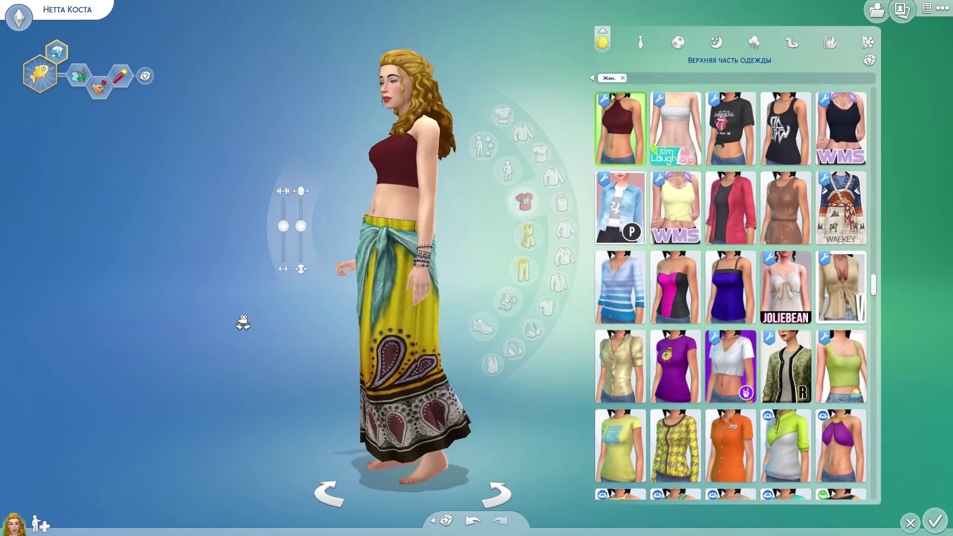
left_click_drag(243, 323, 193, 325)
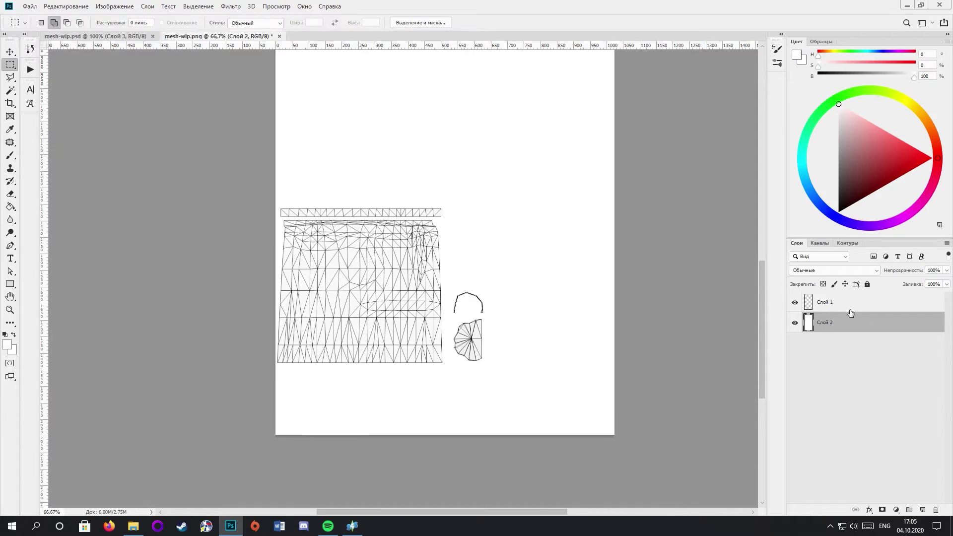
In Photoshop, paint a soft grey line along the waistband's lower edge on Слой 3 with a 15 px brush at 64% brightness
left_click(825, 135)
key("b")
left_click(23, 23)
left_click(348, 233)
left_click(463, 247)
key("ctrl+plus")
key("ctrl+plus")
scroll(463, 247, "up", 3)
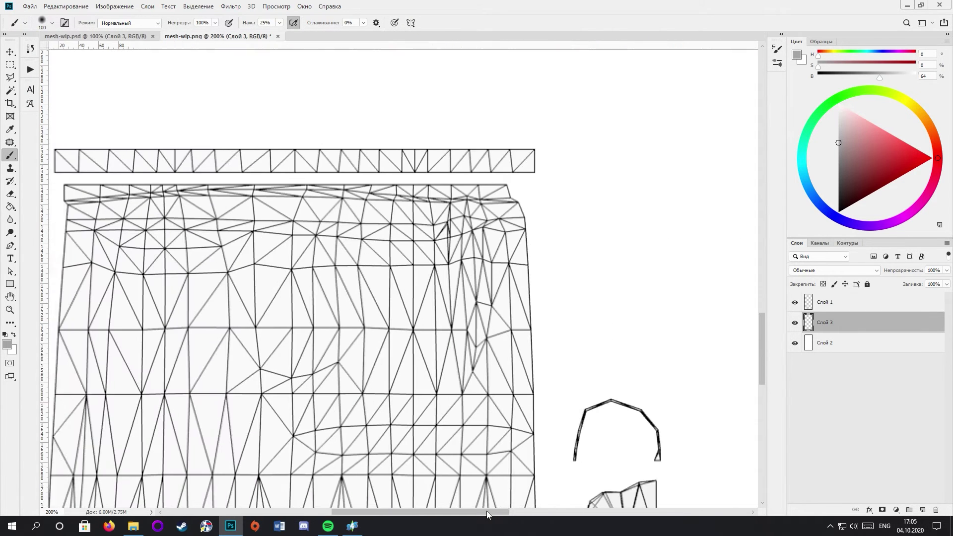
left_click_drag(499, 512, 470, 512)
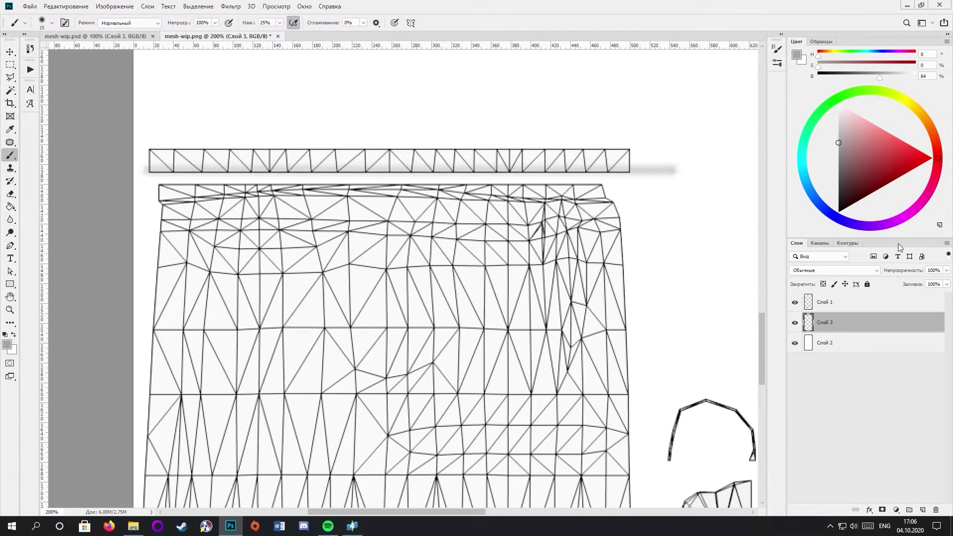
key("ctrl+minus")
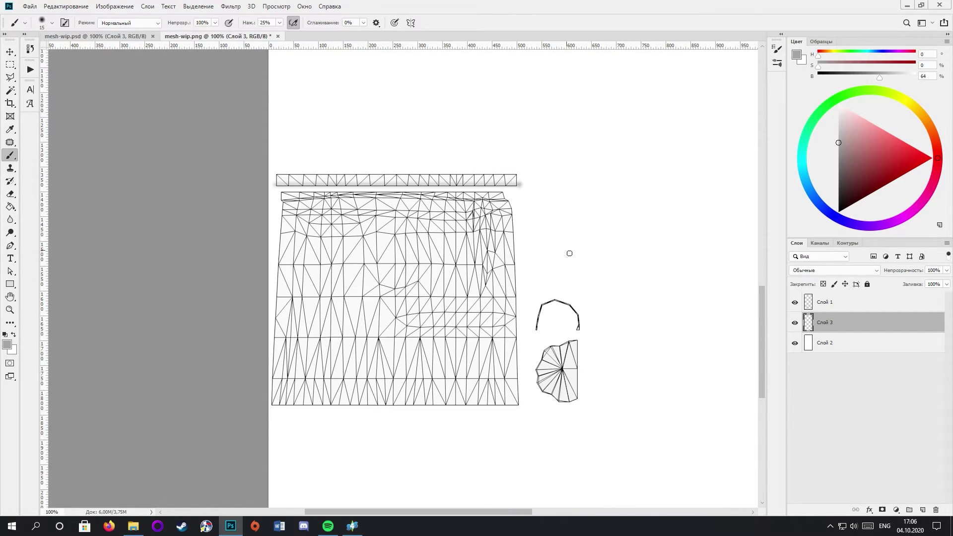
Add an alpha channel and fill rectangular selections around the waistband and hem shading with white
left_click(819, 244)
left_click(923, 510)
left_click(796, 258)
left_click(797, 244)
left_click(10, 66)
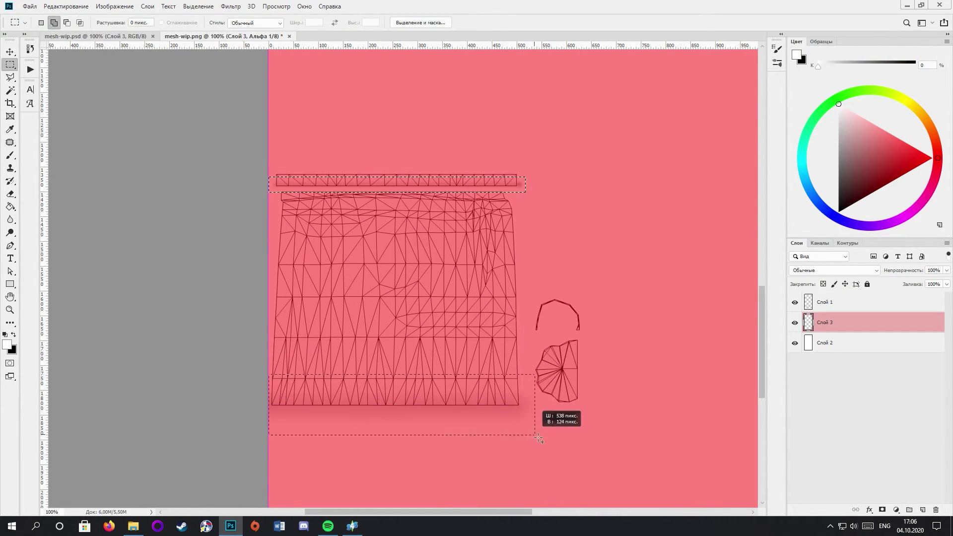
key("alt+BackSpace")
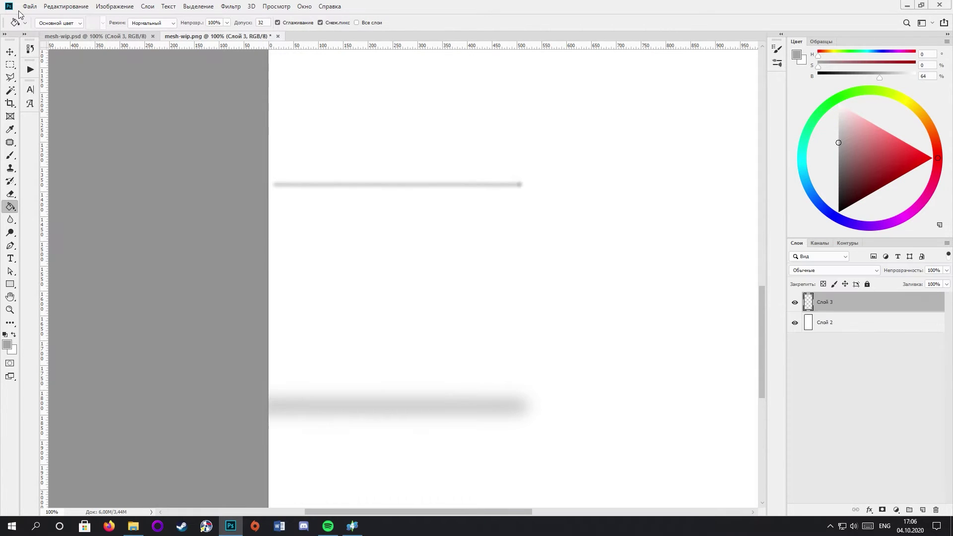
Save the painted texture as a separate file and close mesh-wip.png without saving its changes
left_click(28, 6)
left_click(47, 137)
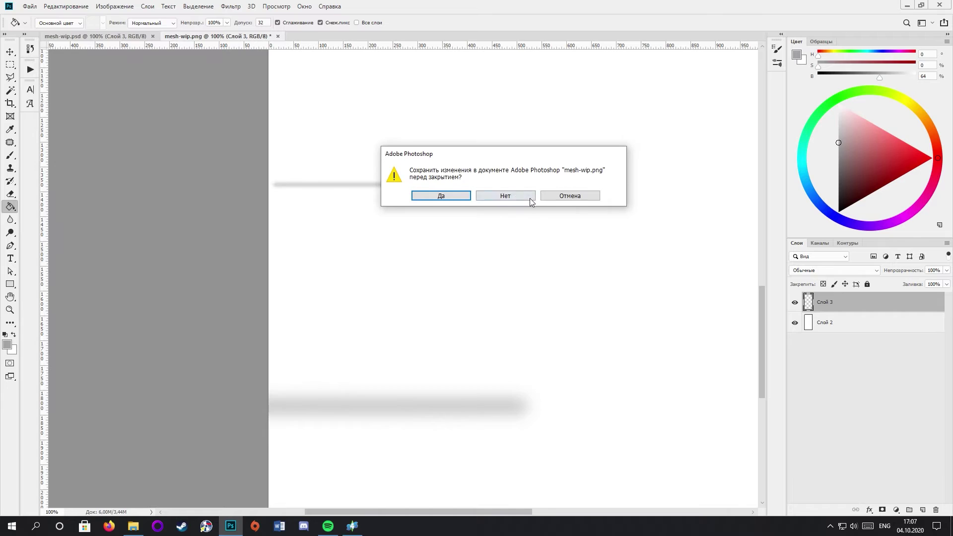
left_click(530, 199)
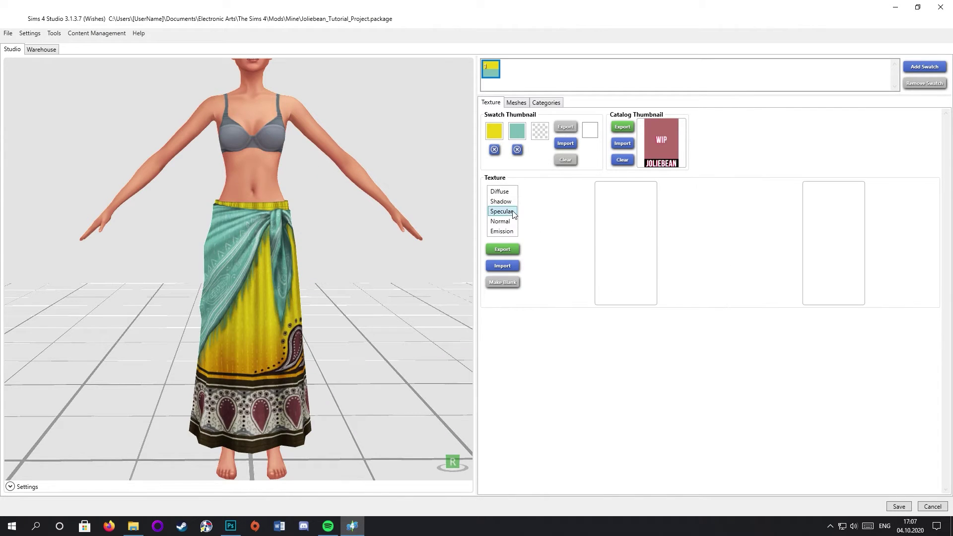
In Sims 4 Studio, import an image file as the skirt's normal texture and save the package
left_click(502, 222)
left_click(502, 266)
left_click(253, 267)
double_click(315, 261)
left_click(893, 507)
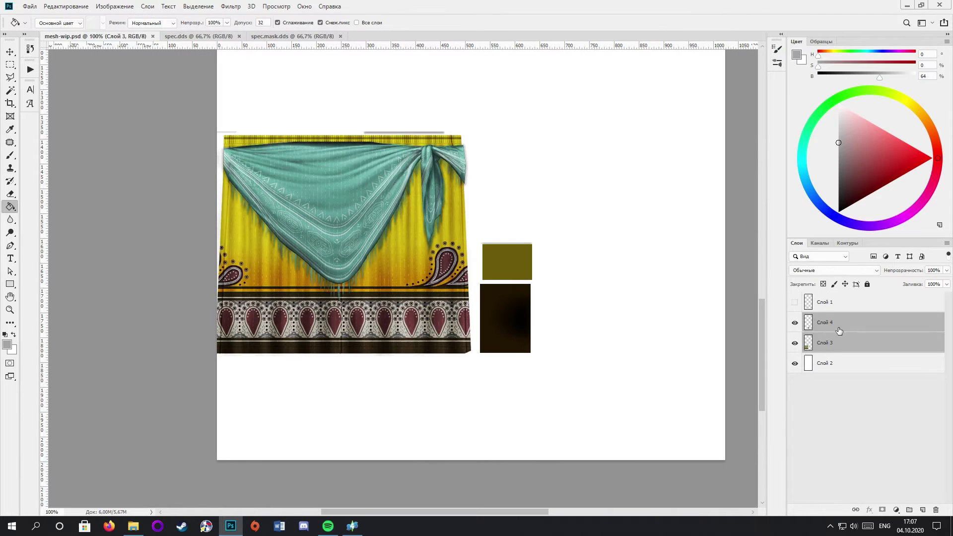
Merge the visible layers Слой 2, Слой 3 and Слой 4, and delete the hidden Слой 1
left_click(864, 367)
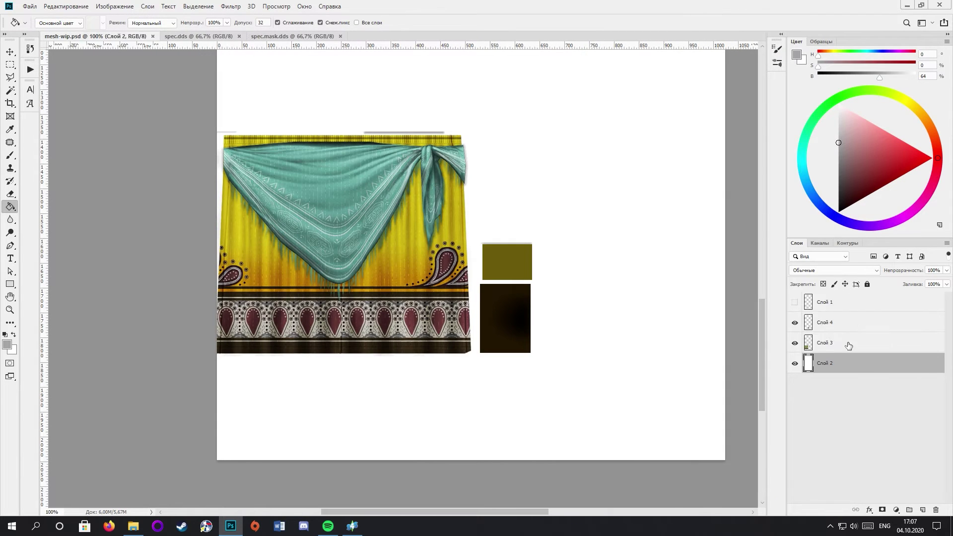
left_click(847, 325, "shift")
right_click(848, 325)
left_click(844, 303)
key("Delete")
Resize the mesh-wip.psd image to 512 × 1024 px
left_click(115, 7)
left_click(168, 76)
type("51")
key("Return")
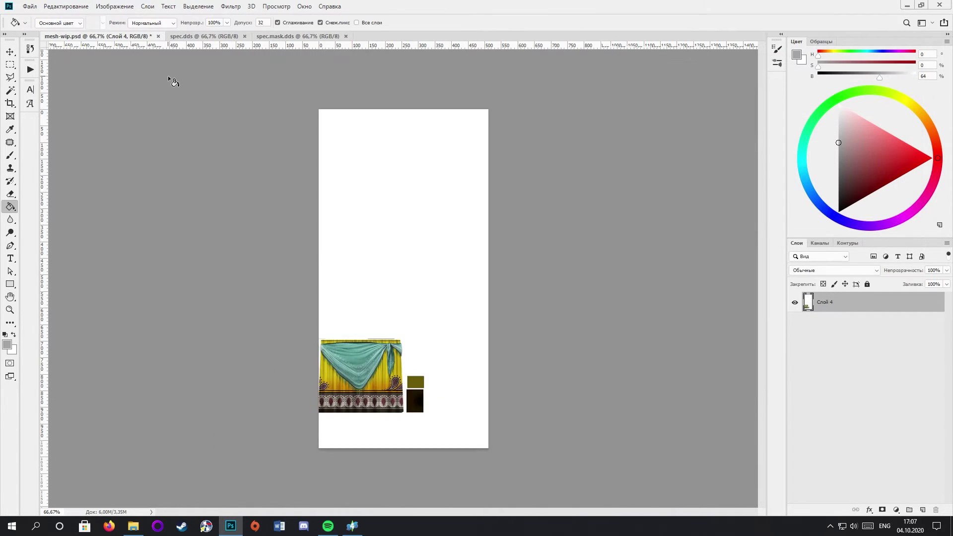
Load the alpha channel as a selection and copy the selected skirt areas onto a new layer
key("ctrl+1")
scroll(525, 233, "down", 2)
key("g")
left_click(820, 243)
left_click(803, 331, "ctrl")
left_click(797, 243)
key("m")
right_click(334, 159)
left_click(399, 226)
Fill a layer beneath the copied skirt areas with green at hue 120°, 100% saturation and 64% brightness
key("g")
left_click(906, 170)
left_click(446, 165)
Add a new layer above the copied skirt areas, clip it to them and fill it with black
left_click(864, 302)
left_click(923, 510)
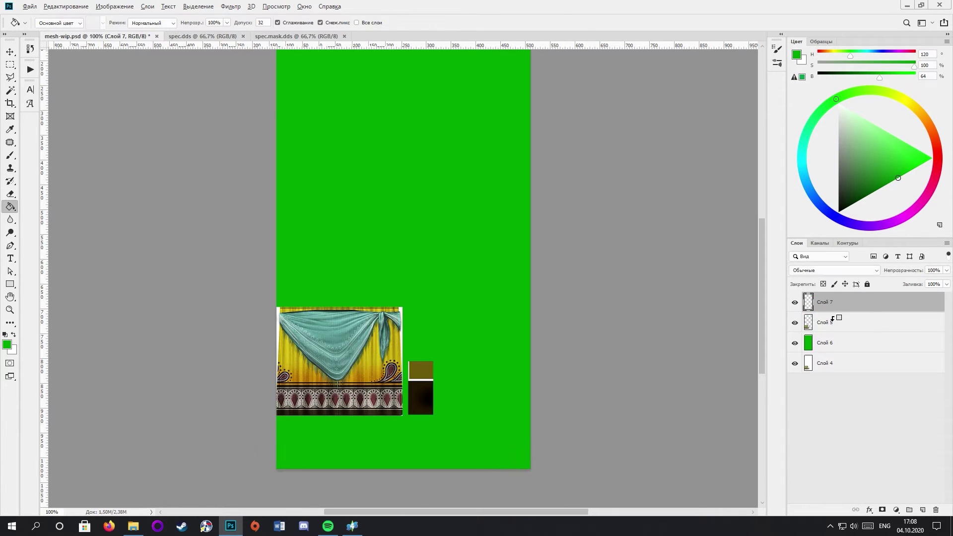
left_click(833, 313, "alt")
left_click(839, 212)
left_click(447, 224)
Copy the green-and-black image into spec.dds and merge it into the background layer
key("ctrl+a")
key("ctrl+c")
left_click(202, 37)
key("ctrl+v")
key("ctrl+e")
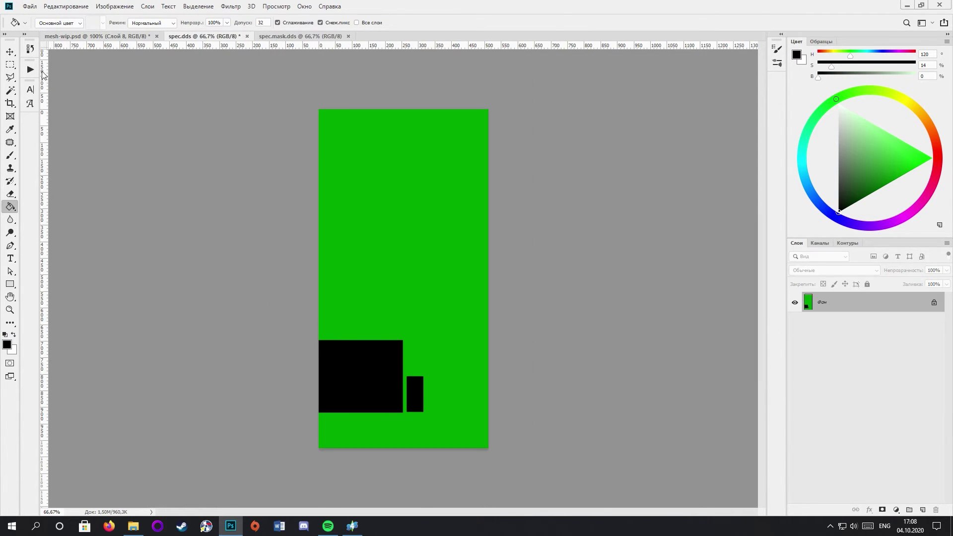
In mesh-wip.psd, refill the green background layer with a neutral colour and reselect the clipped top layer
left_click(98, 36)
key("Escape")
left_click(7, 345)
left_click(913, 72)
left_click(855, 343)
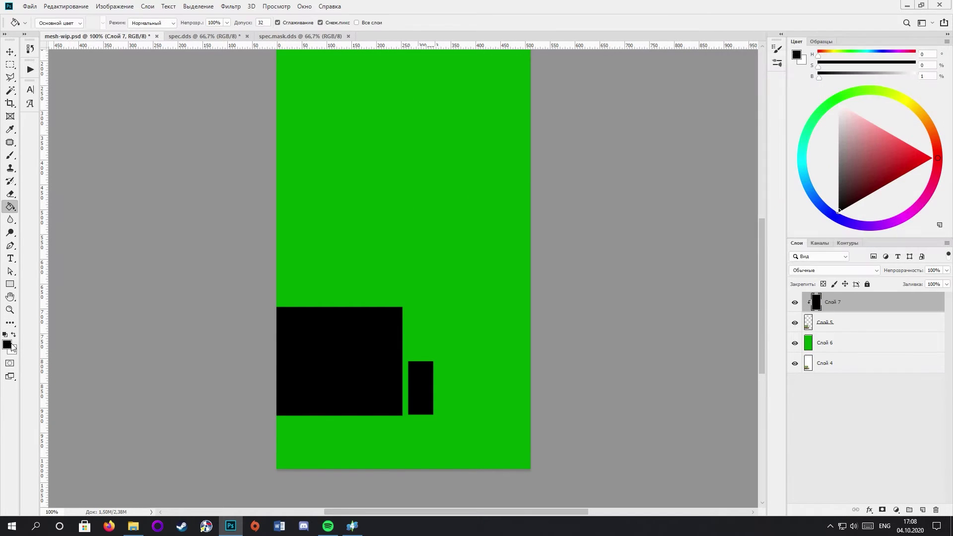
left_click(467, 218)
left_click(855, 303)
Paste the copied mask into the alpha channel of spec.dds and close the file
left_click(217, 40)
left_click(820, 244)
left_click(844, 331)
key("ctrl+v")
left_click(796, 243)
left_click(247, 36)
Bring the alpha channel of mesh-wip.psd into spec.mask.dds, and close both files
left_click(820, 243)
left_click(844, 332)
key("ctrl+Tab")
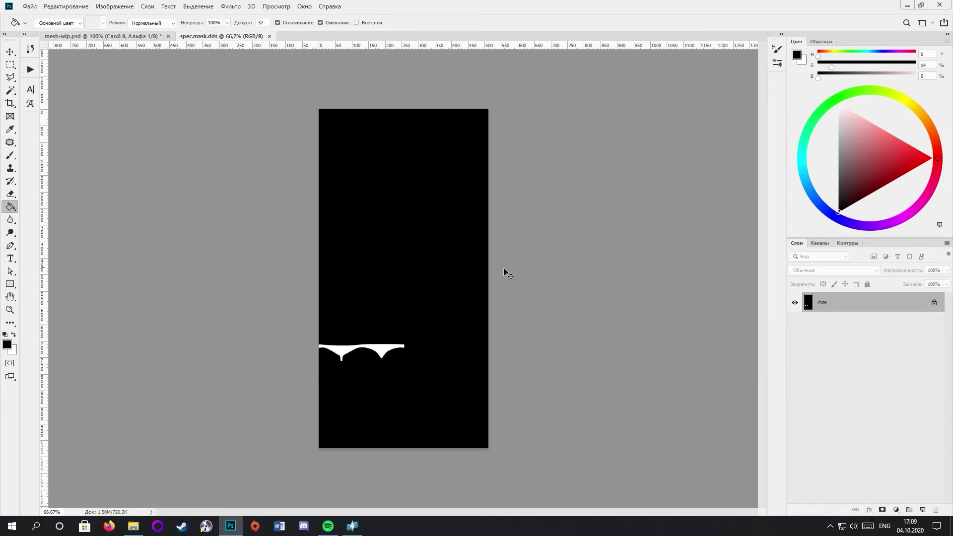
left_click(273, 36)
left_click(515, 198)
left_click(525, 137)
left_click(168, 36)
left_click(515, 198)
Switch to Sims 4 Studio and import the finished image file as the skirt's specular texture
left_click(353, 526)
left_click(504, 212)
left_click(498, 267)
double_click(426, 255)
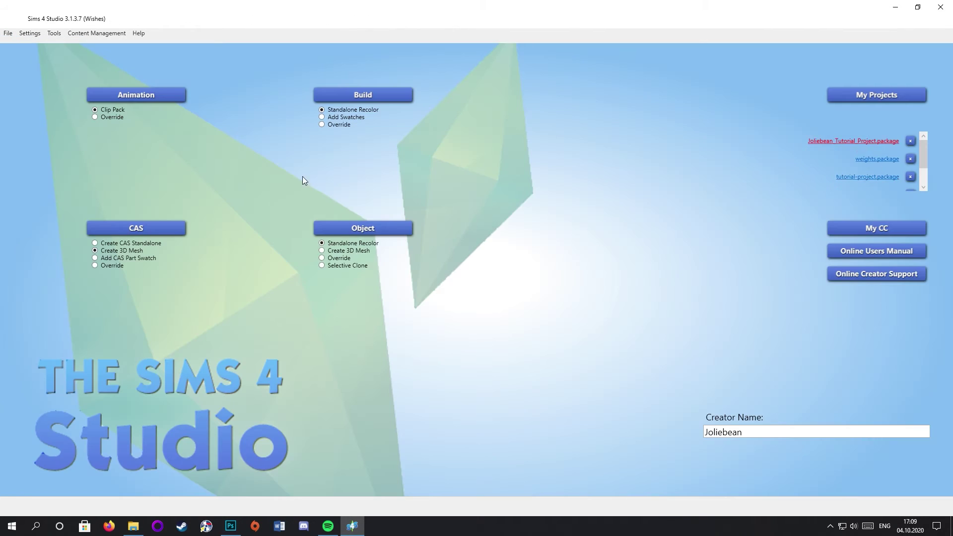
Inspect the package's RLES and DST image resources in the Warehouse, and return to the Studio view
left_click(61, 191)
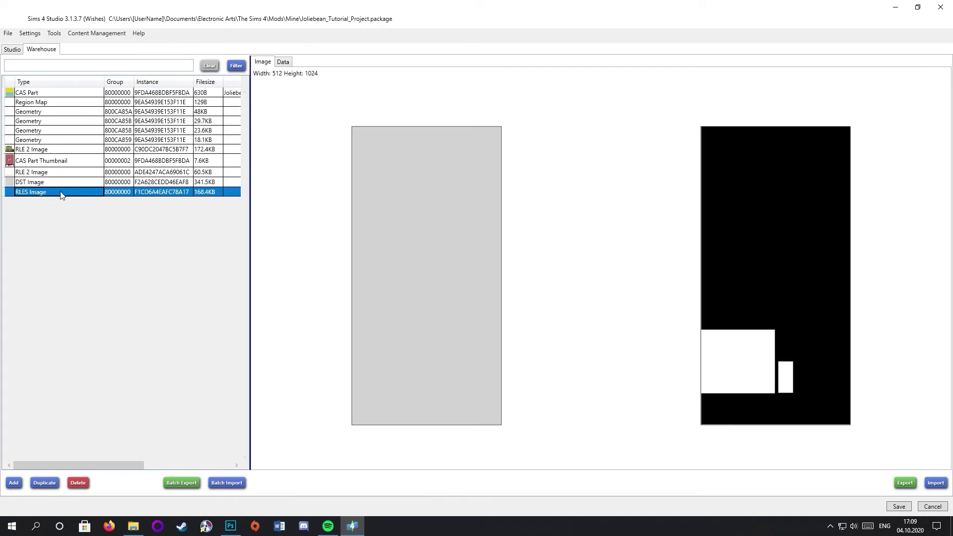
left_click(41, 179)
left_click(78, 193)
left_click(13, 50)
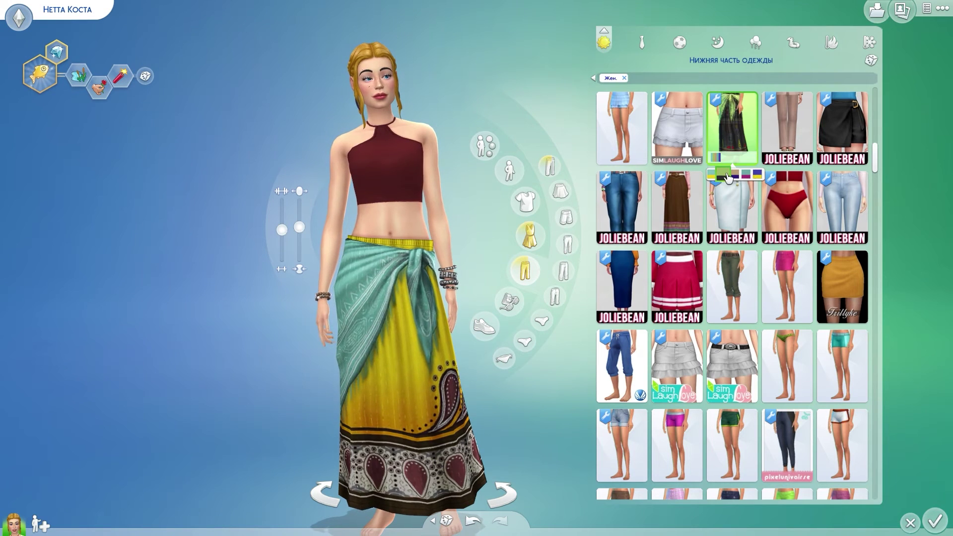
In The Sims 4 Create-a-Sim, try the skirt's different colour swatches on the Sim
left_click(727, 176)
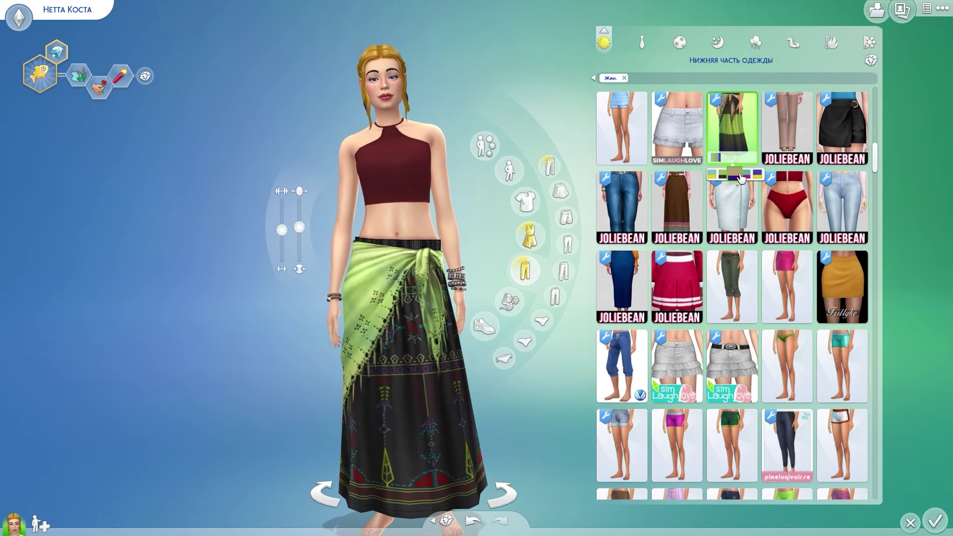
left_click(740, 176)
left_click(748, 174)
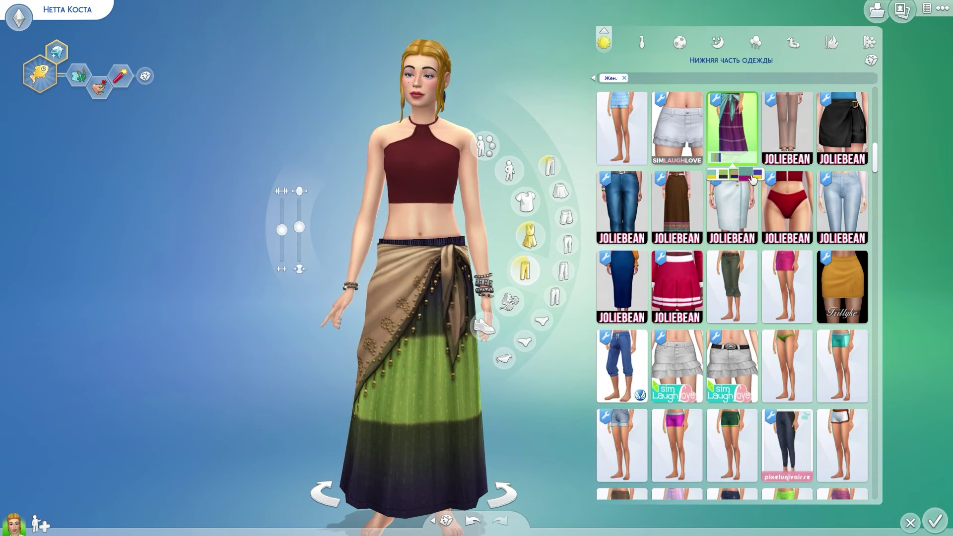
left_click(757, 173)
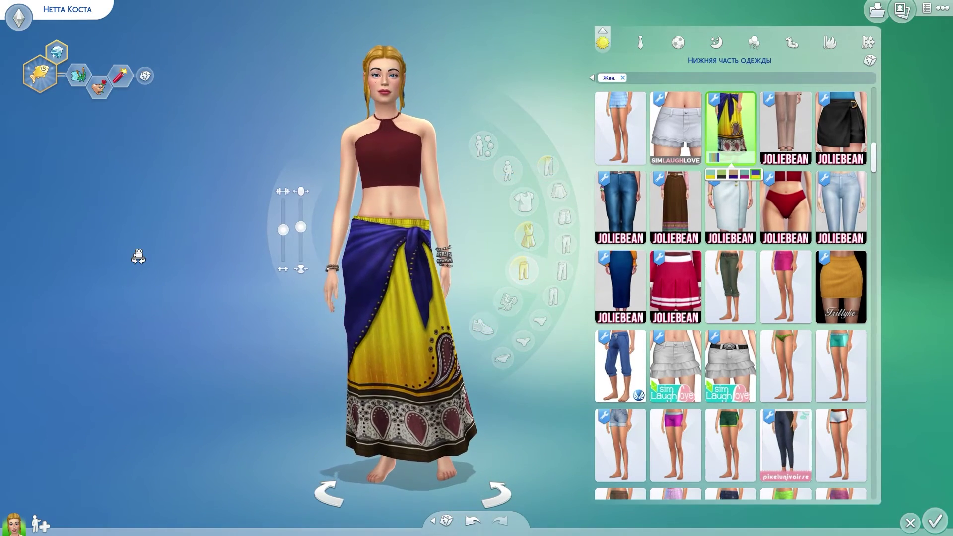
left_click(745, 175)
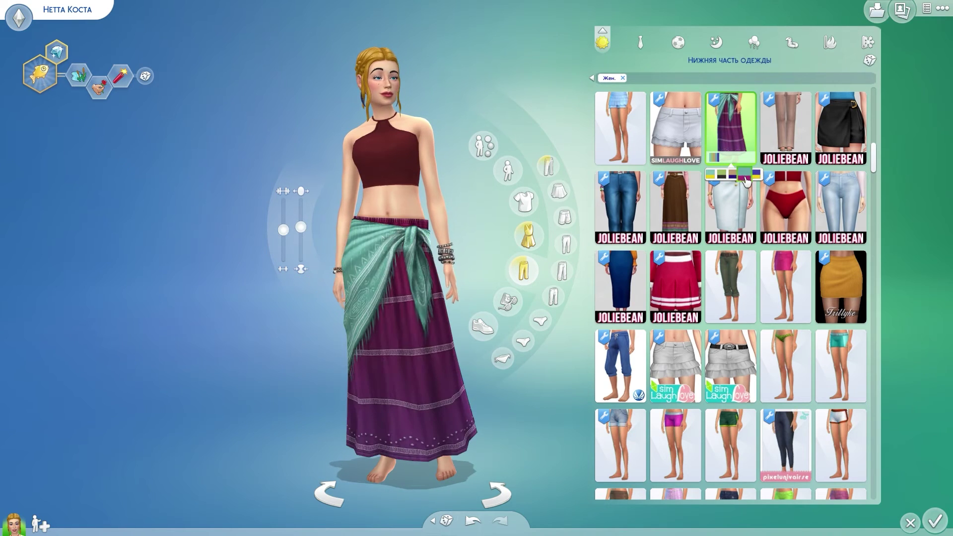
left_click(723, 177)
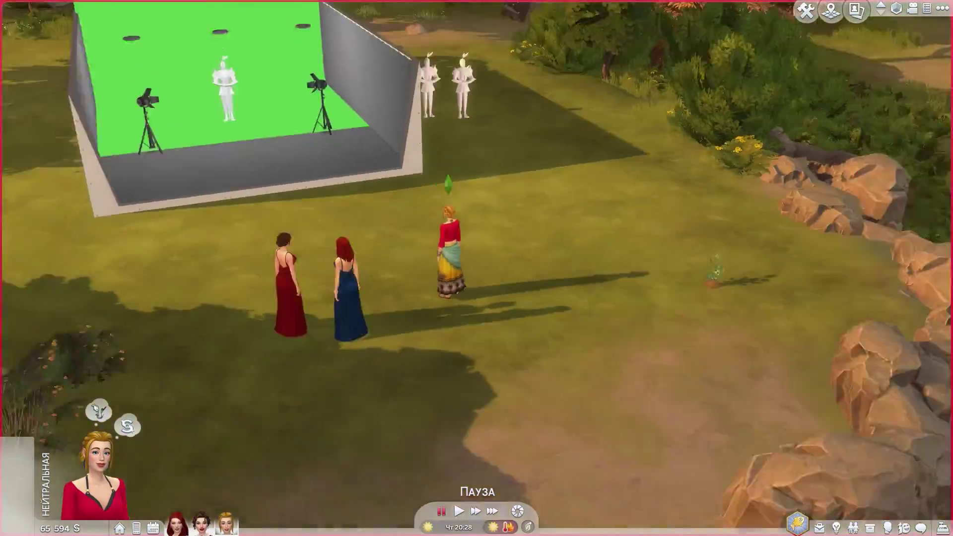
In build mode, recolour the photo studio's green backdrop to yellow
scroll(682, 337, "down", 5)
scroll(681, 337, "up", 3)
middle_click_drag(682, 337, 409, 272)
scroll(408, 273, "up", 6)
scroll(549, 230, "down", 1)
left_click(805, 11)
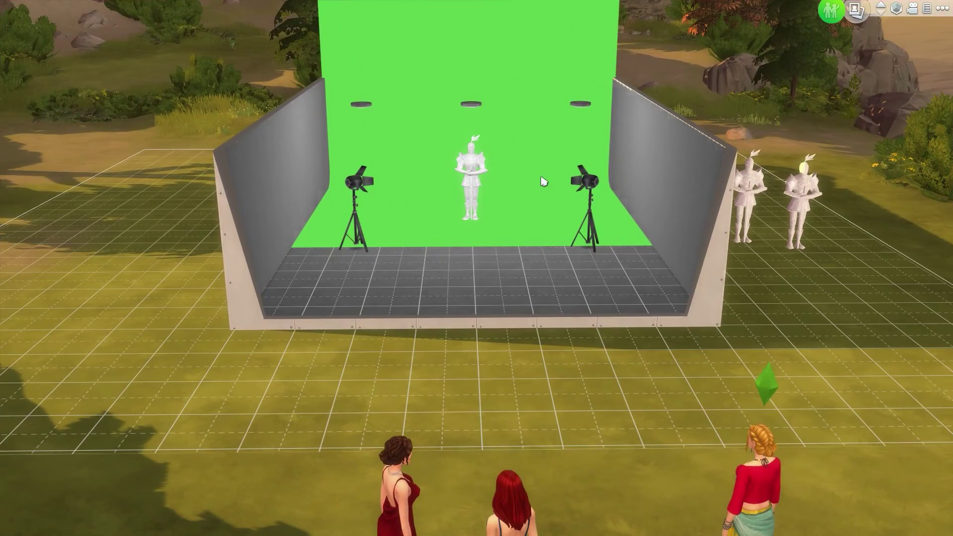
left_click(425, 9)
left_click(431, 56)
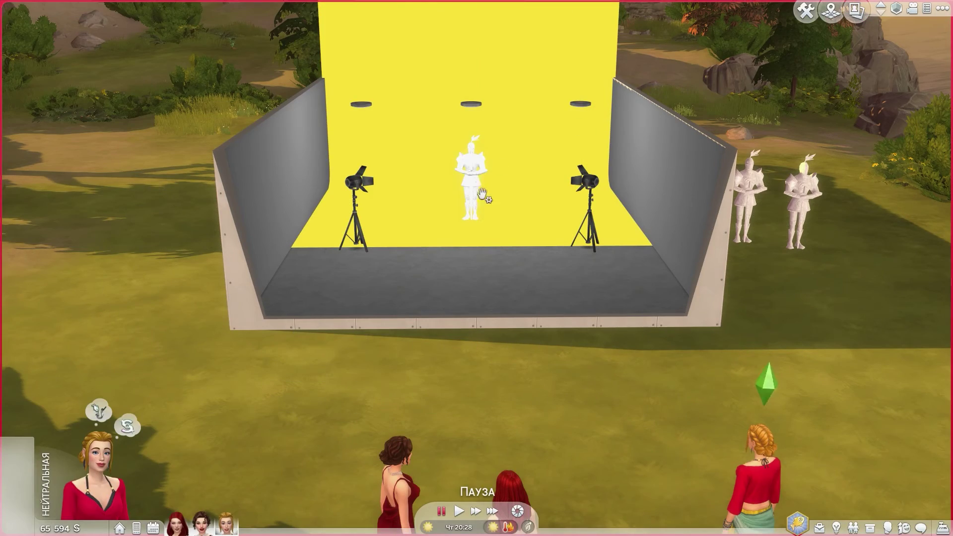
Frame the Sim in the skirt against the yellow backdrop and take a snapshot in camera mode
scroll(480, 198, "down", 1)
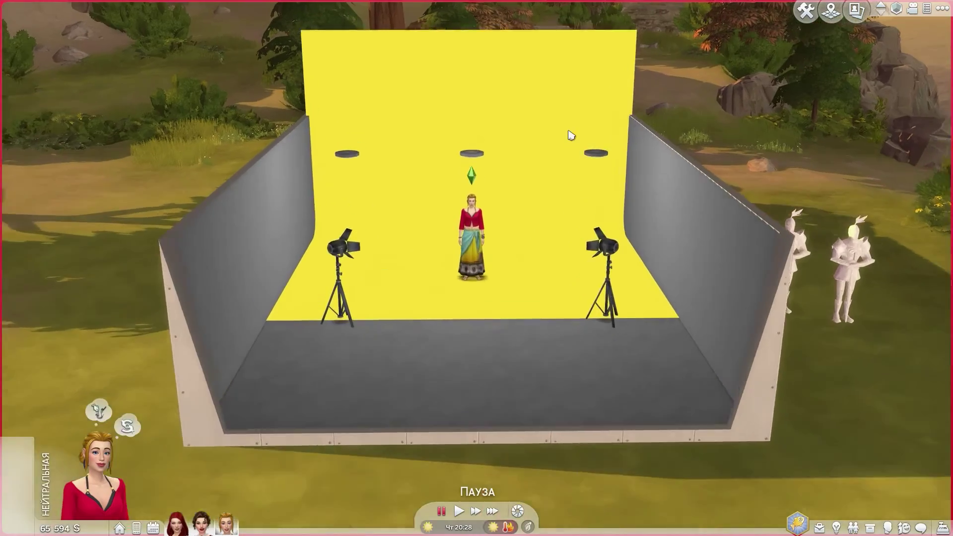
scroll(570, 134, "up", 3)
left_click(549, 339)
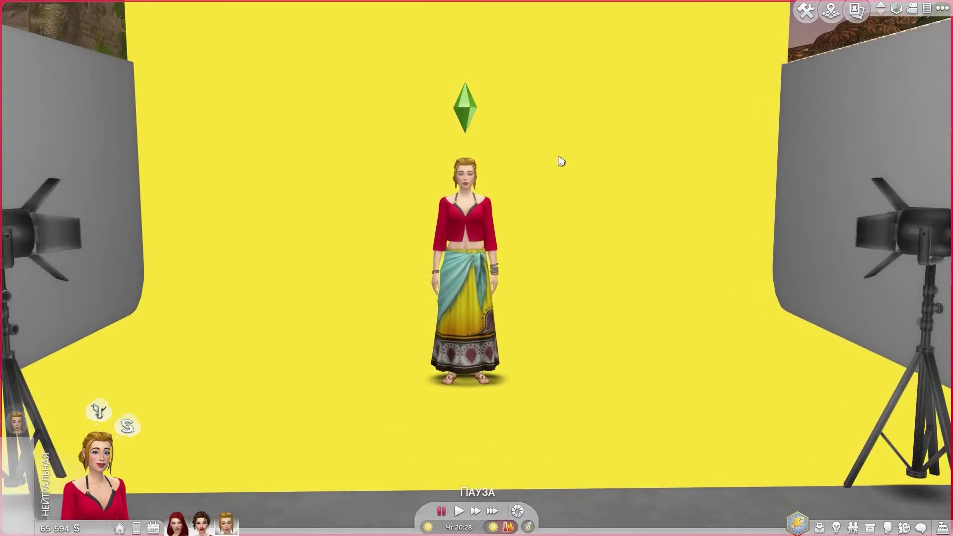
scroll(566, 218, "up", 5)
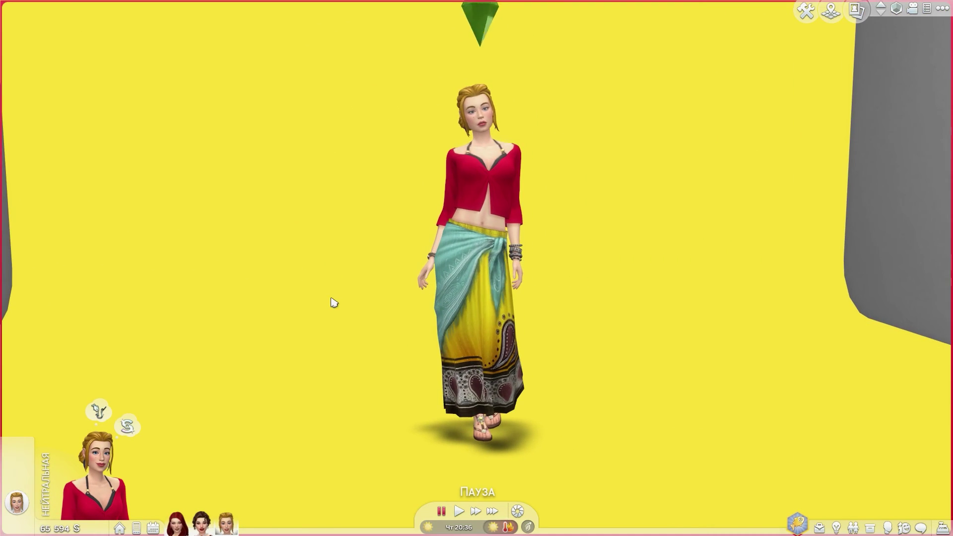
key("Tab")
key("c")
key("Tab")
Put the Sim in a straight standing pose and frame a close-up of the skirt in camera mode
left_click(476, 308)
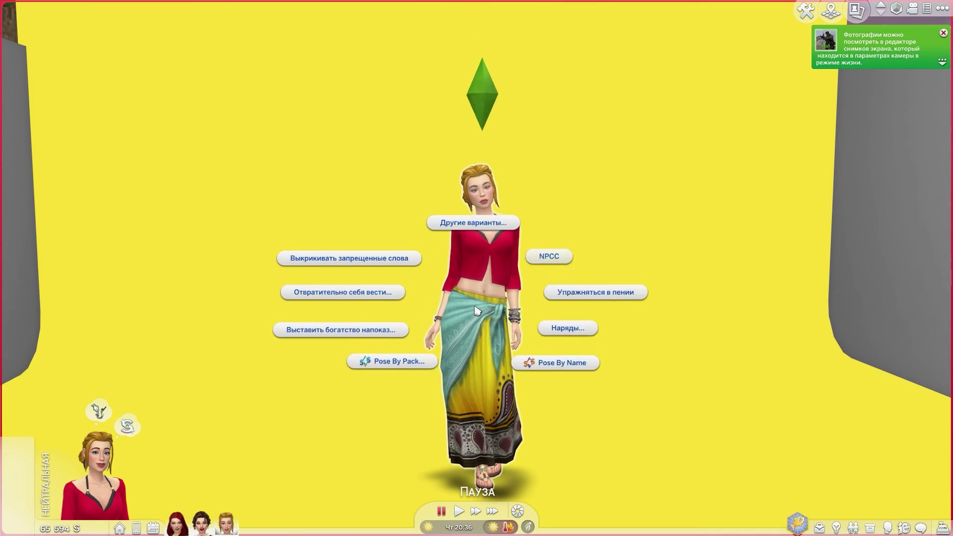
left_click(587, 244)
left_click(550, 266)
left_click(547, 268)
key("1")
key("Tab")
scroll(564, 268, "up", 8)
scroll(476, 268, "down", 1)
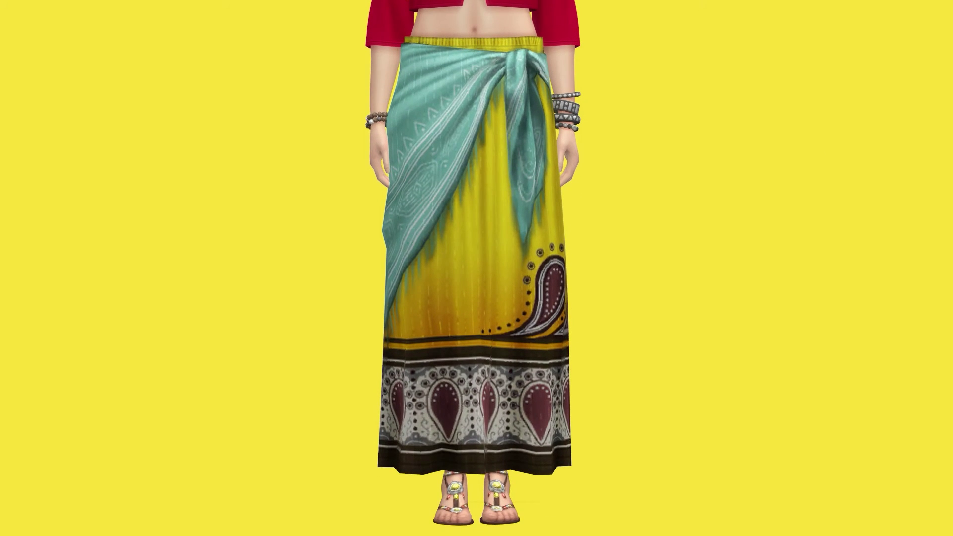
Place a wooden dining chair beside the Sim in build mode, and return to live mode to view the skirt while she sits
key("Tab")
left_click(831, 10)
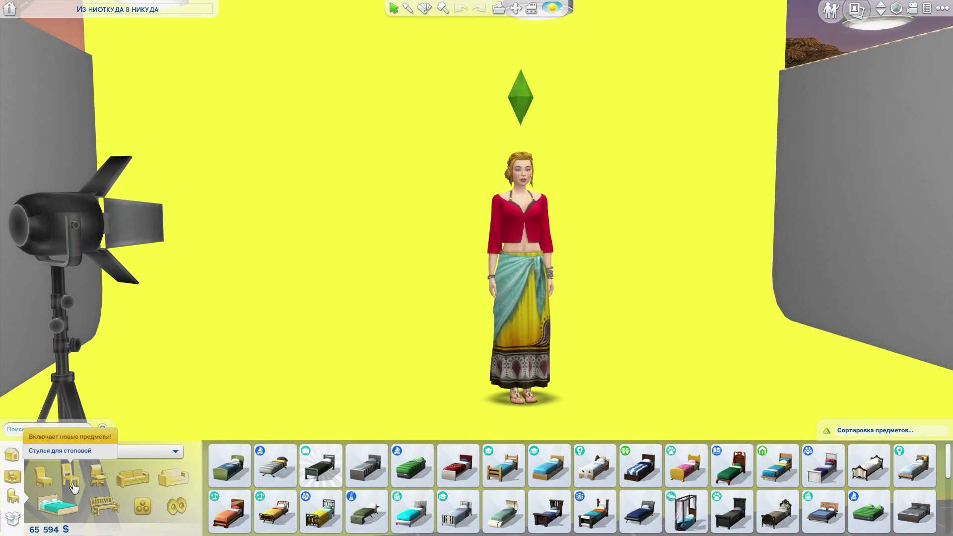
left_click(70, 475)
left_click(503, 465)
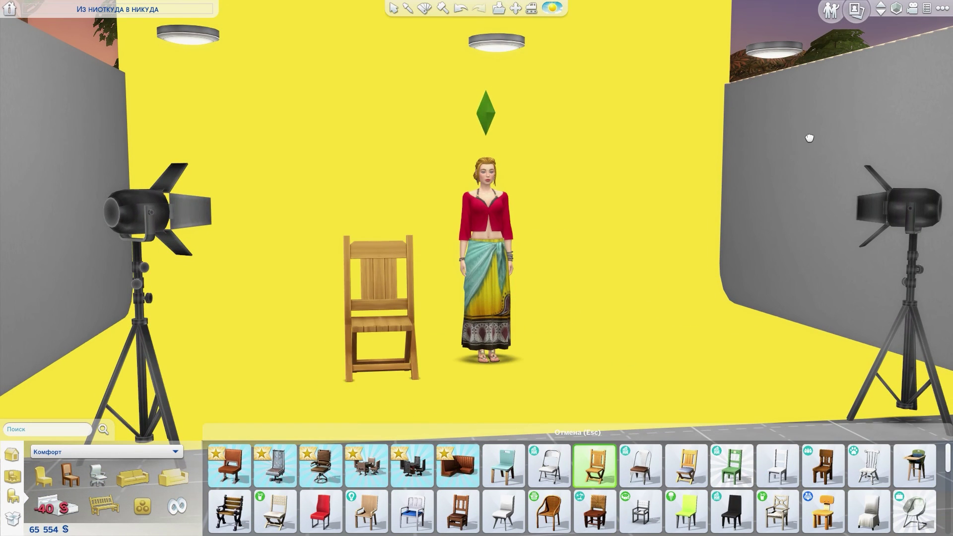
left_click(831, 11)
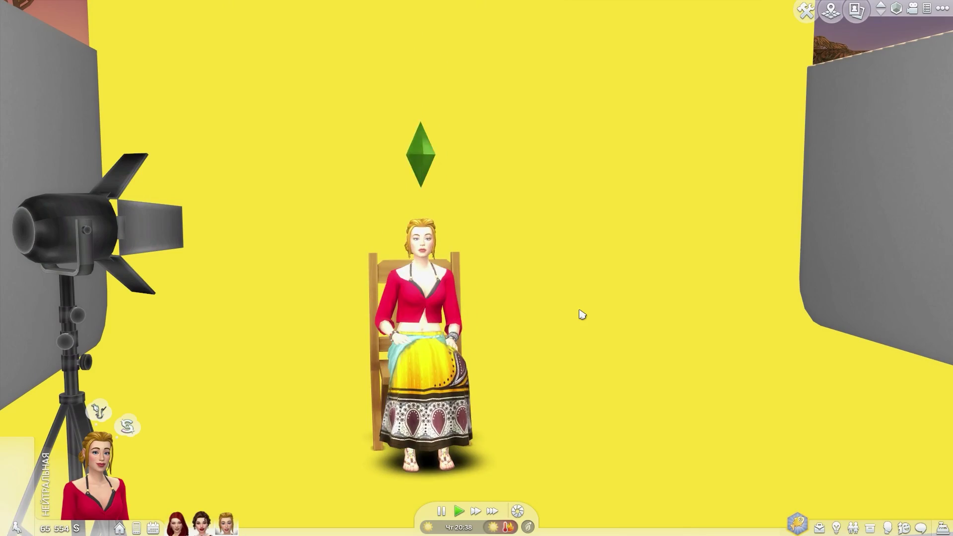
middle_click_drag(581, 315, 628, 400)
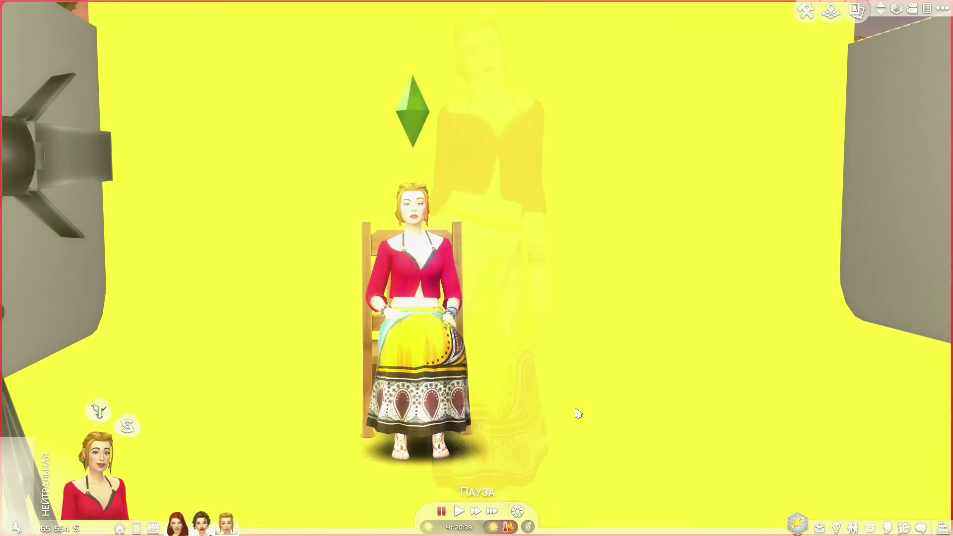